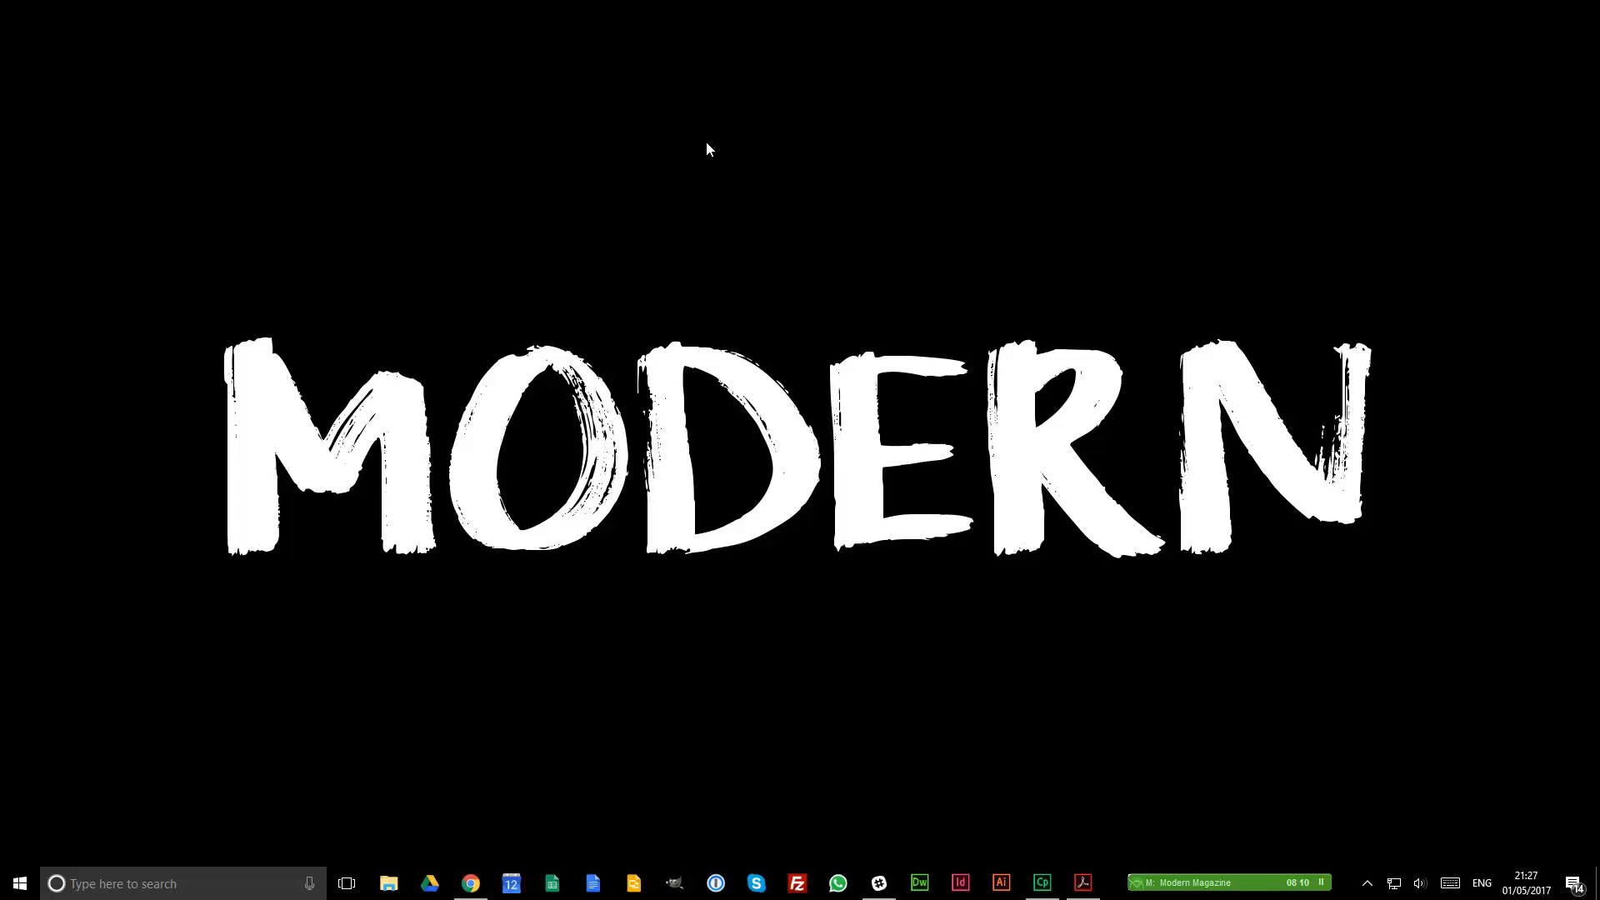
Step: Log in to Trello in Chrome with the Google account and open the Editorial Calendar board
click(471, 884)
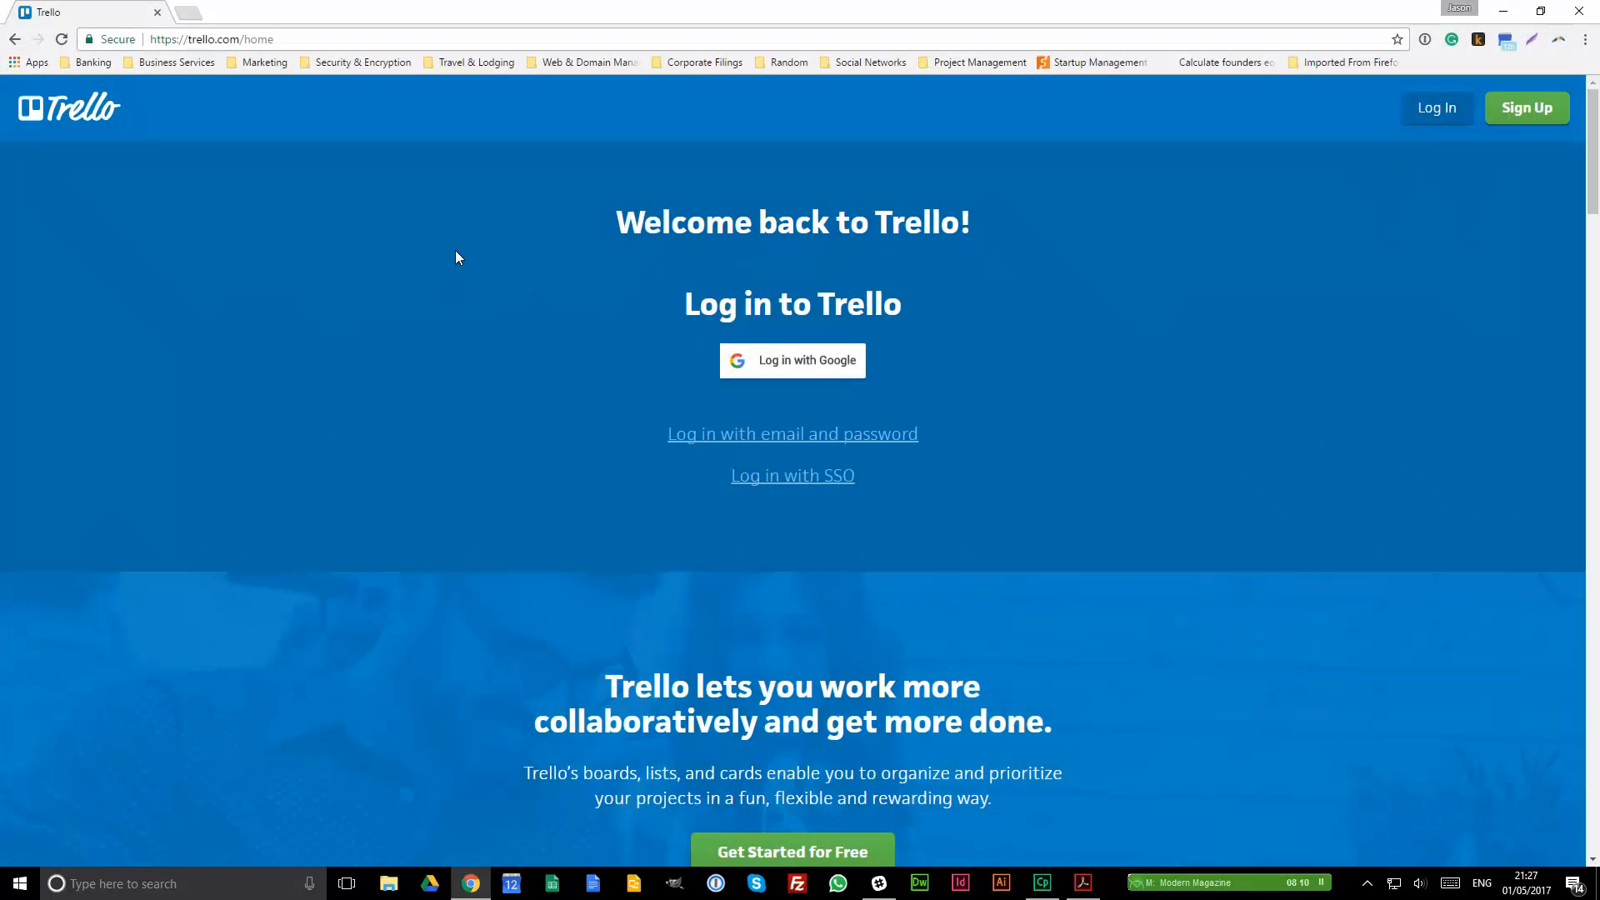
click(820, 371)
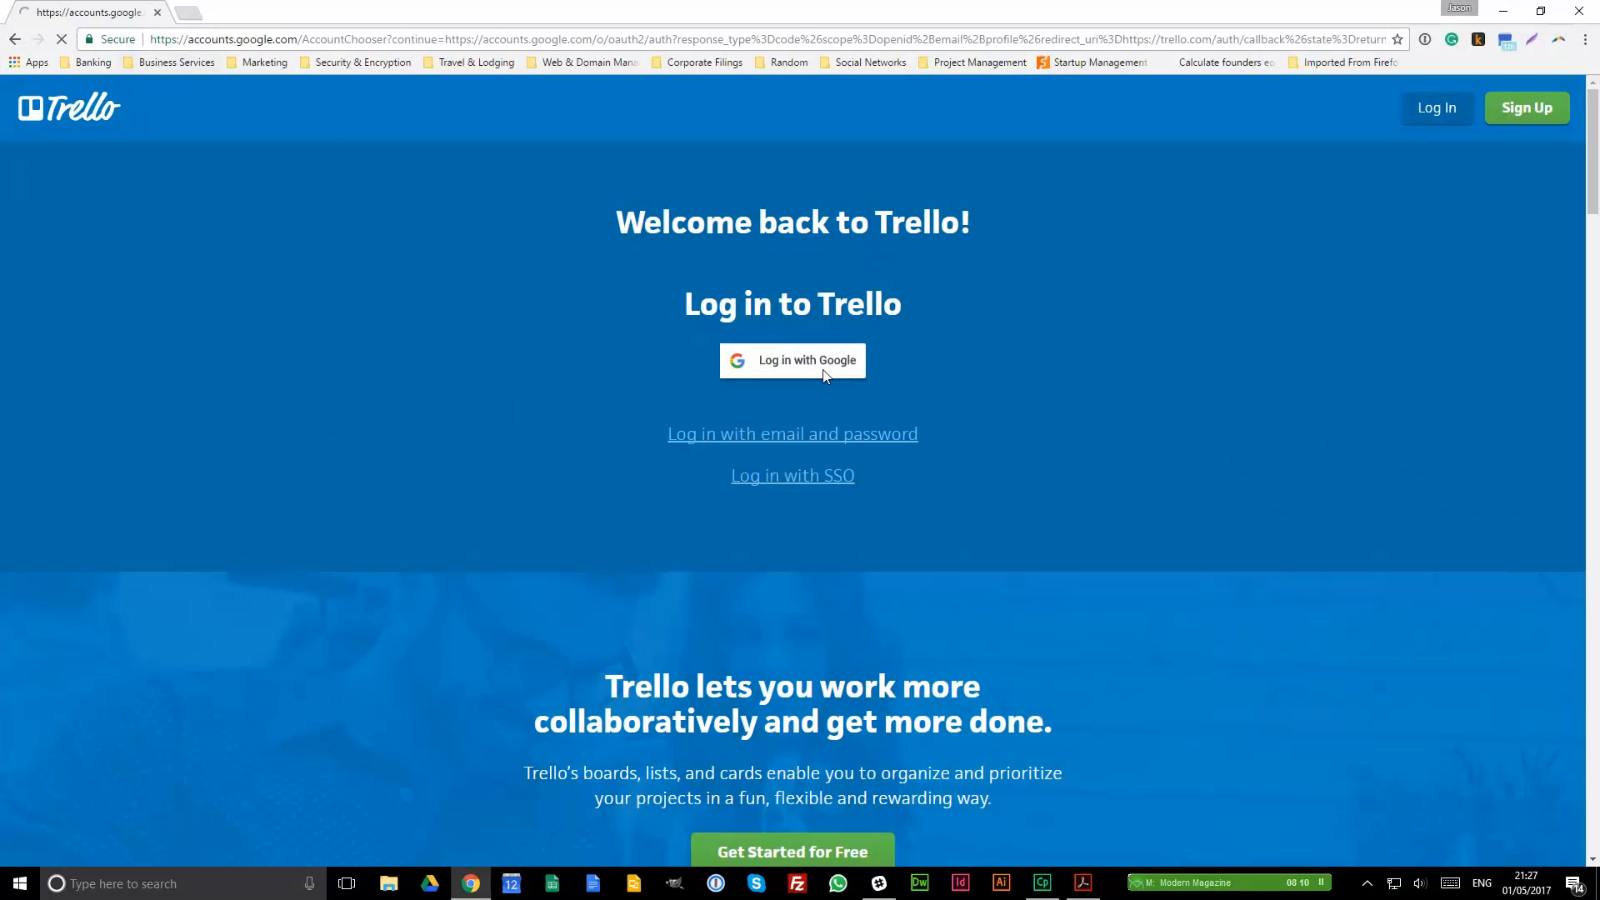
click(782, 528)
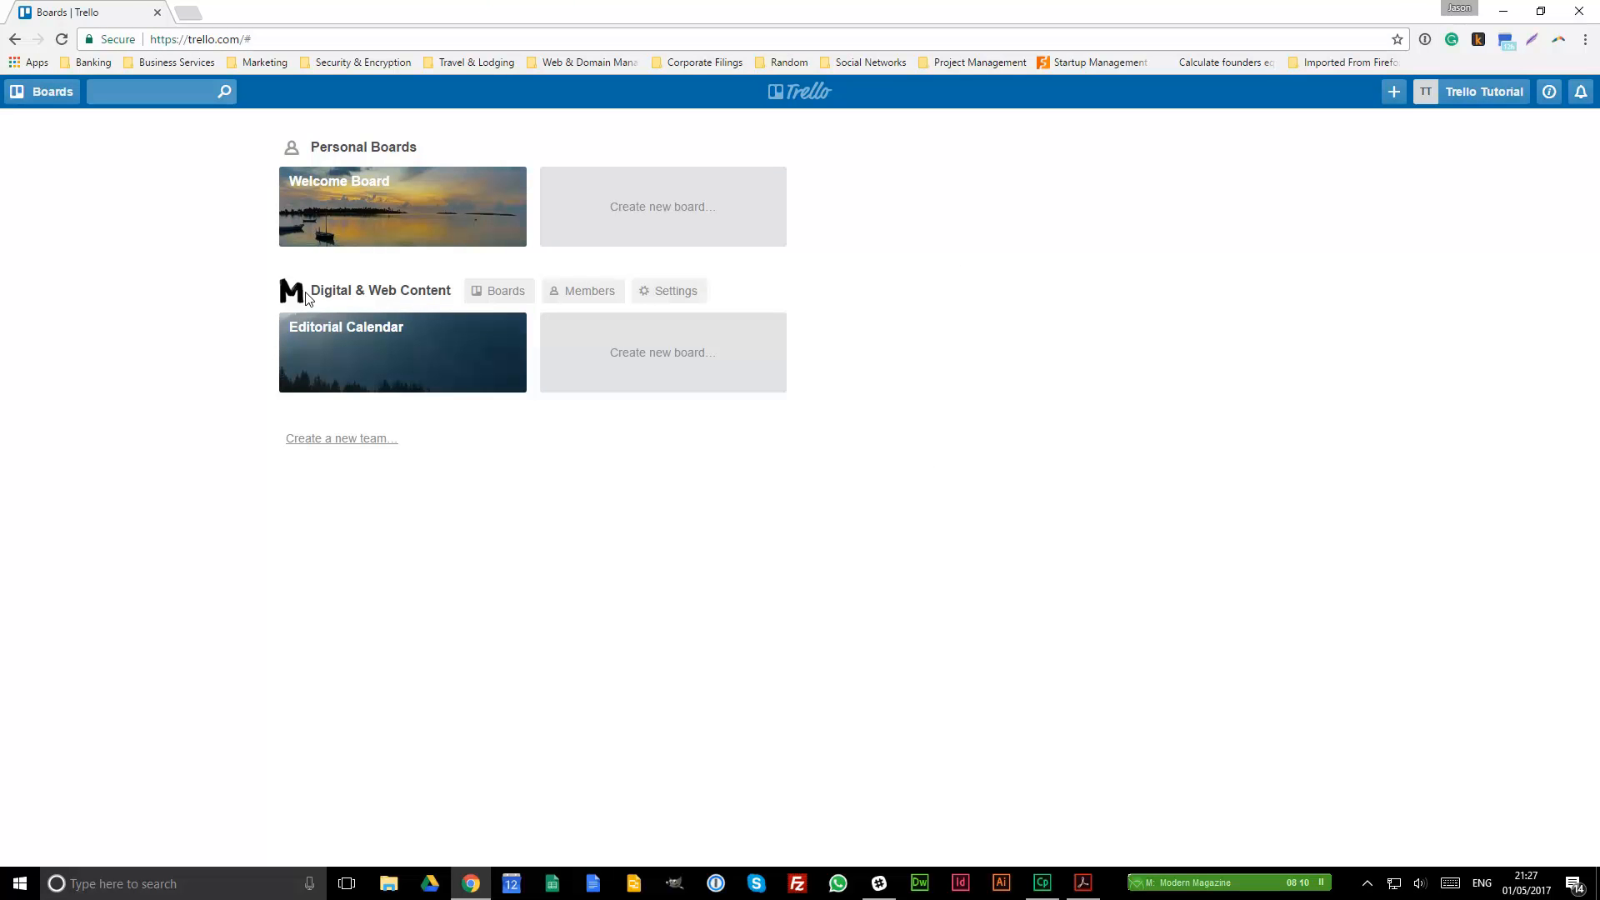
click(331, 383)
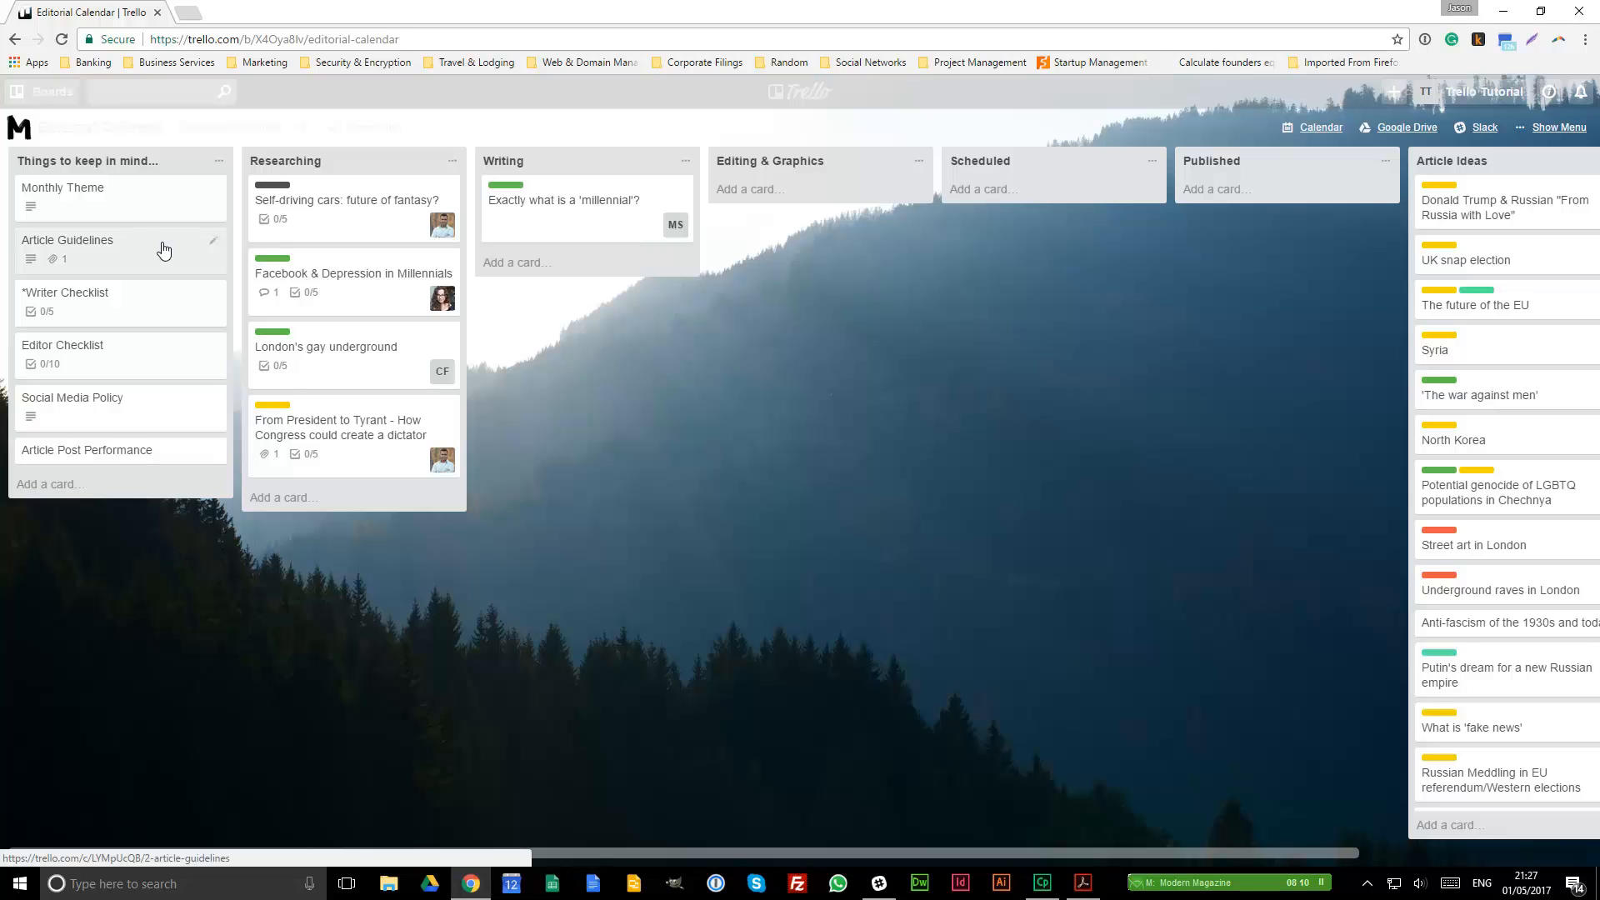
Step: Read the Monthly Theme, Article Guidelines and *Writer Checklist cards in the "Things to keep in mind..." list
click(147, 197)
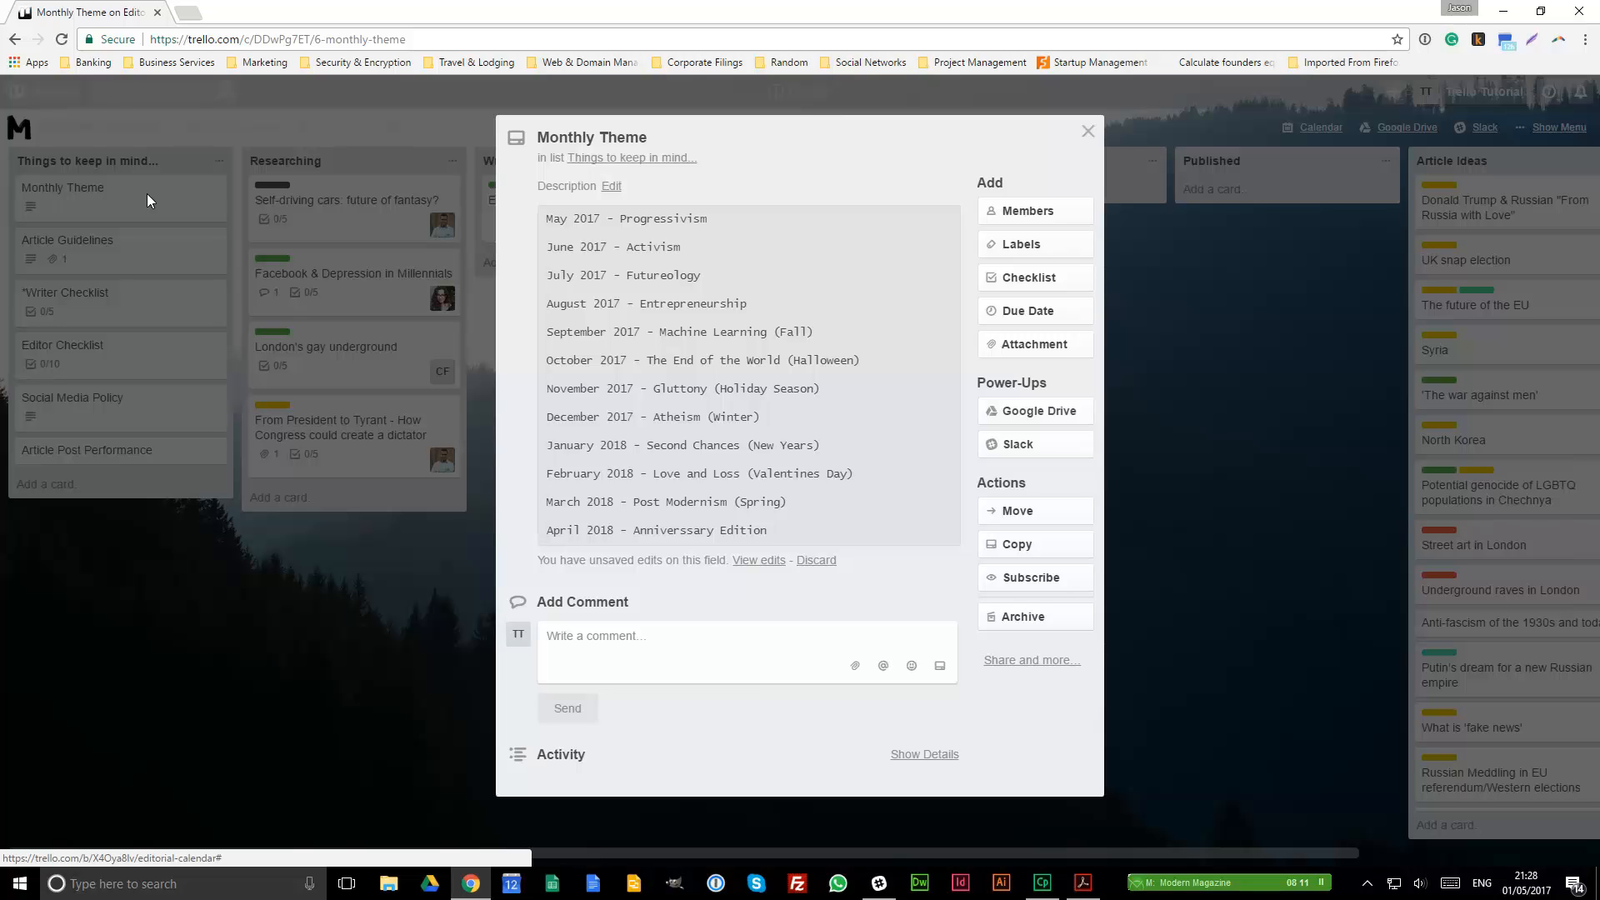
click(100, 245)
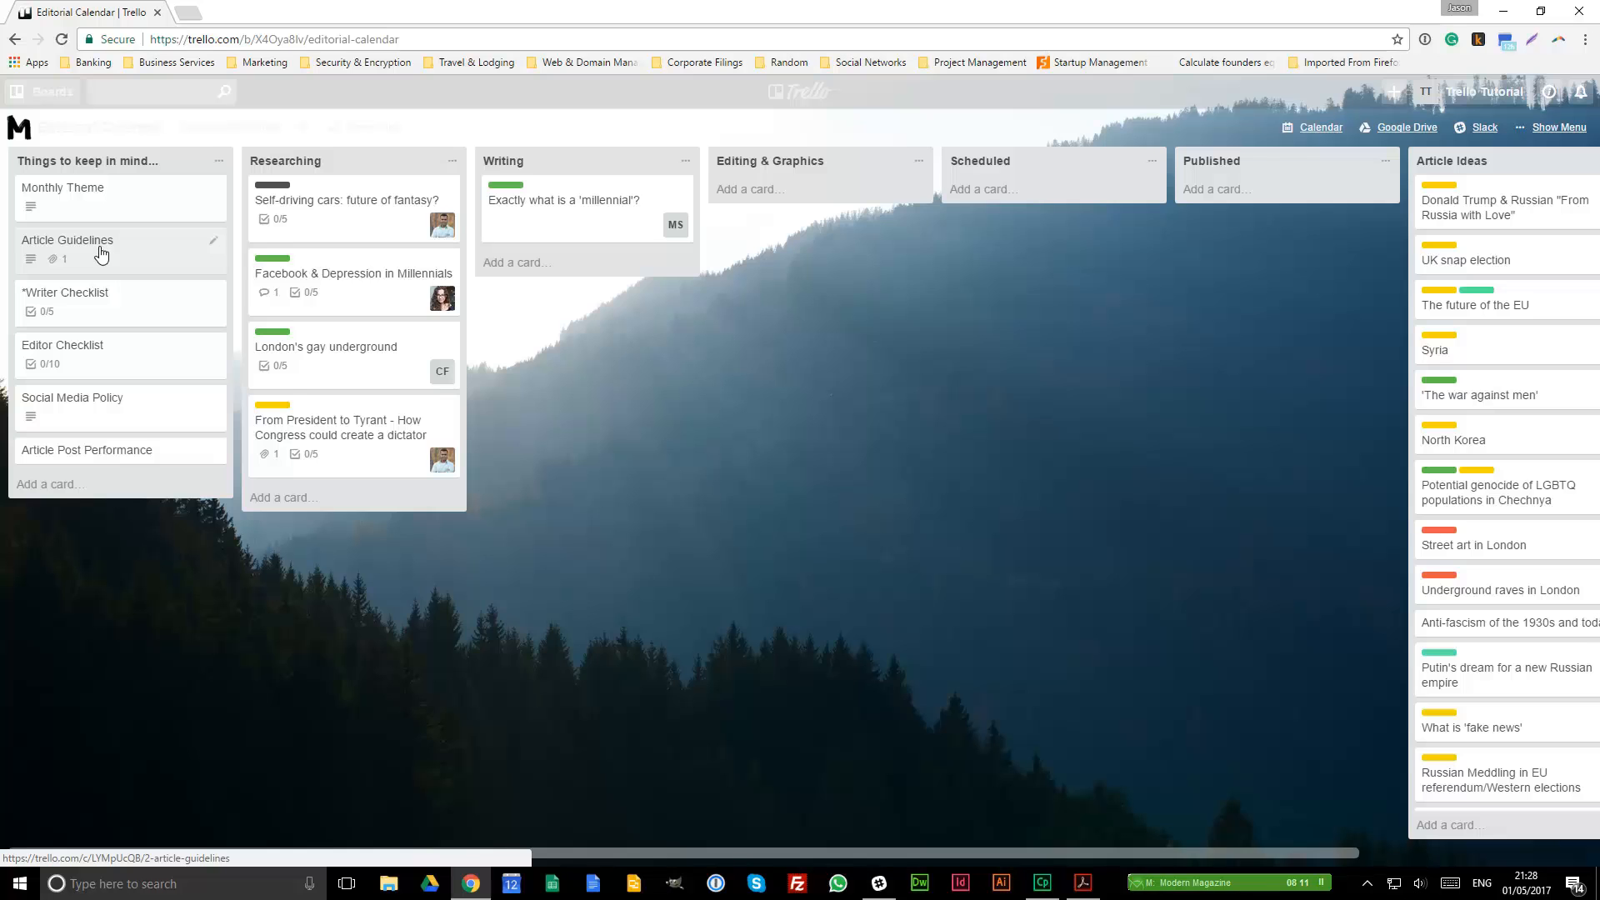
click(100, 250)
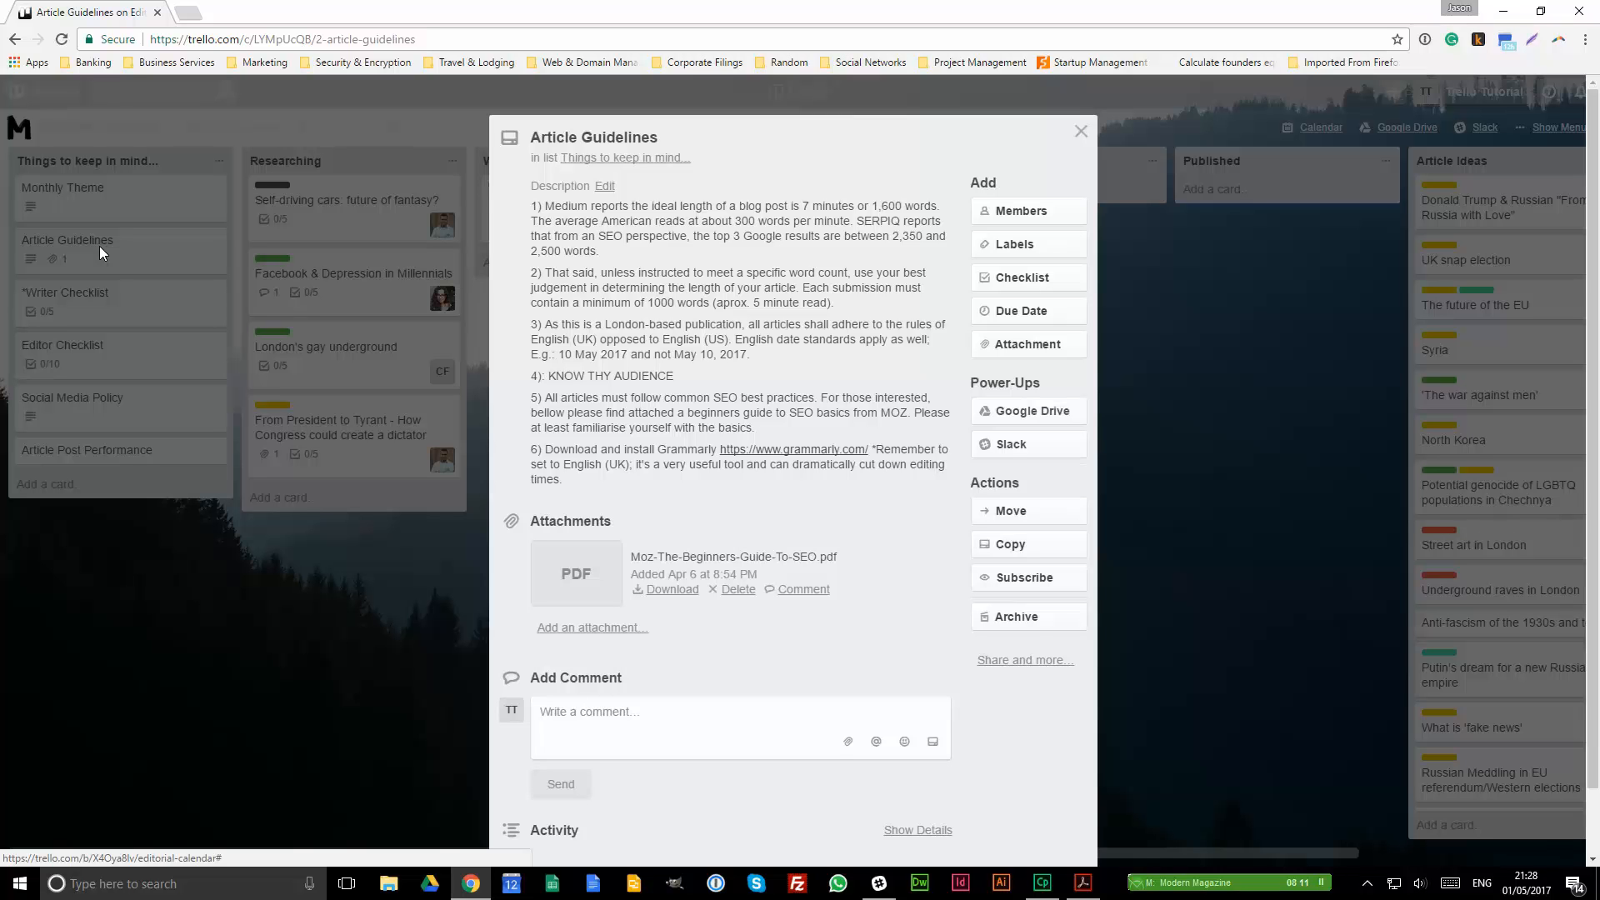
click(96, 300)
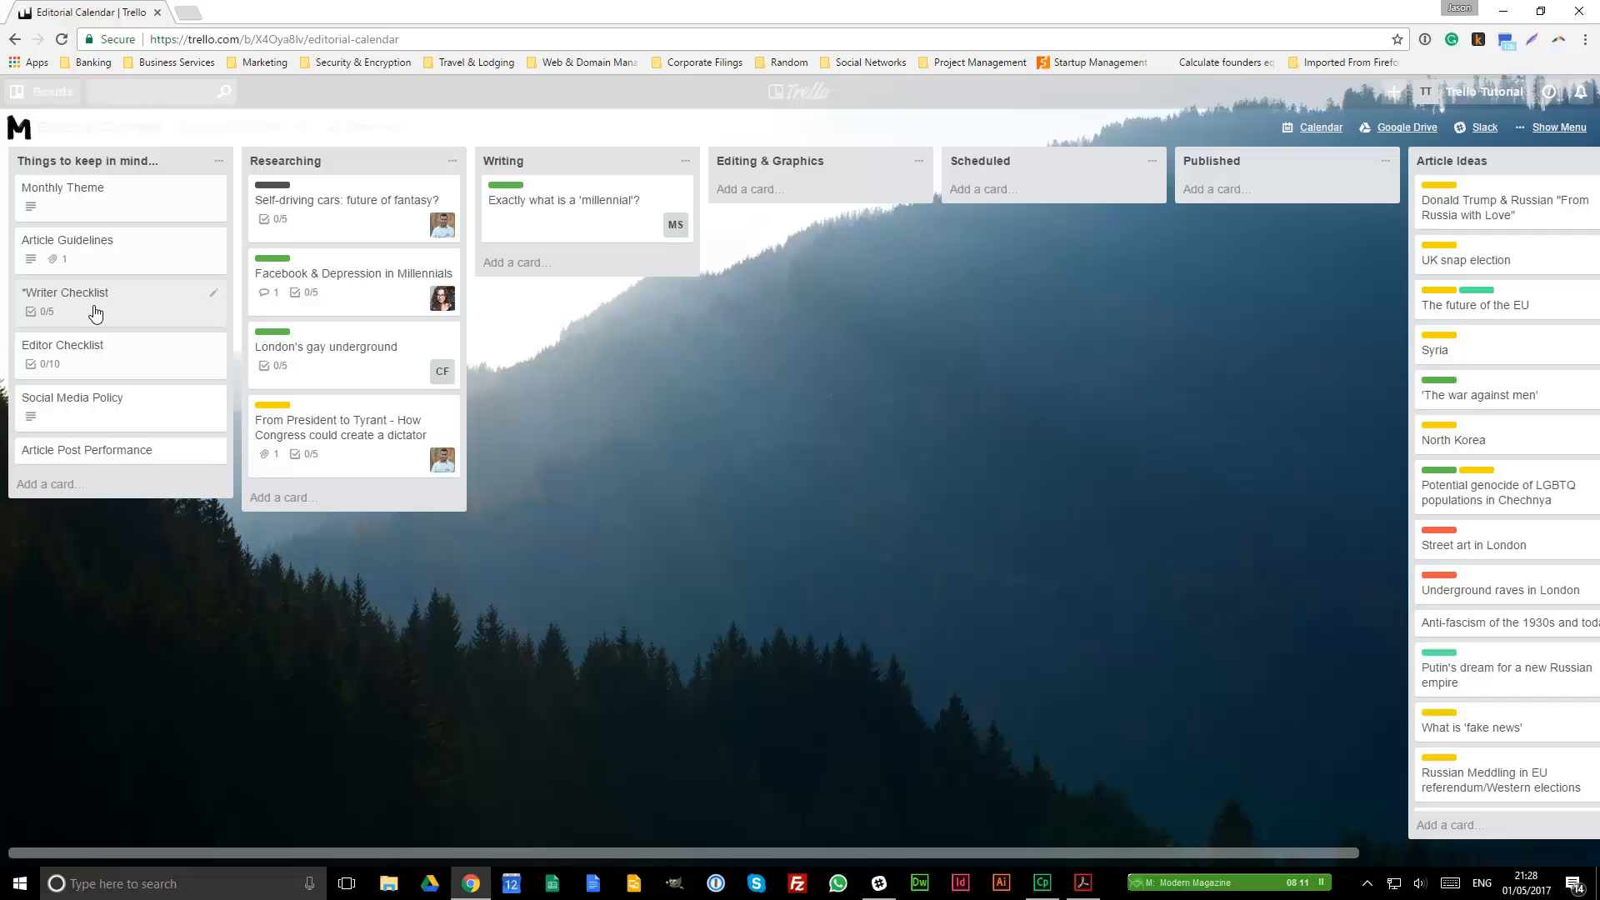
click(95, 310)
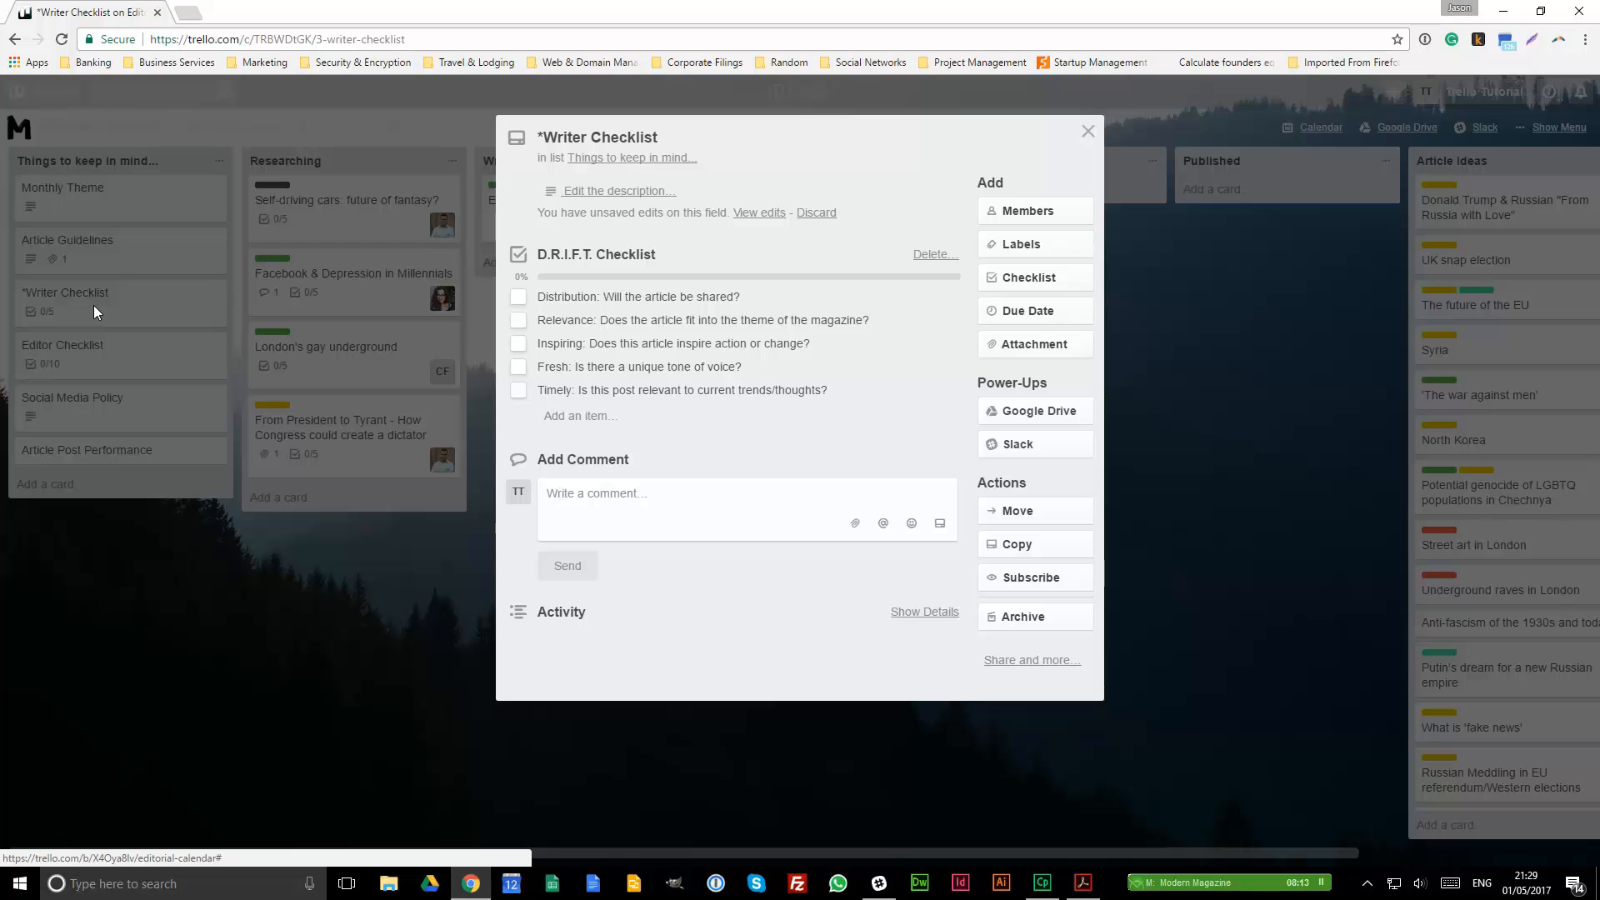
click(97, 350)
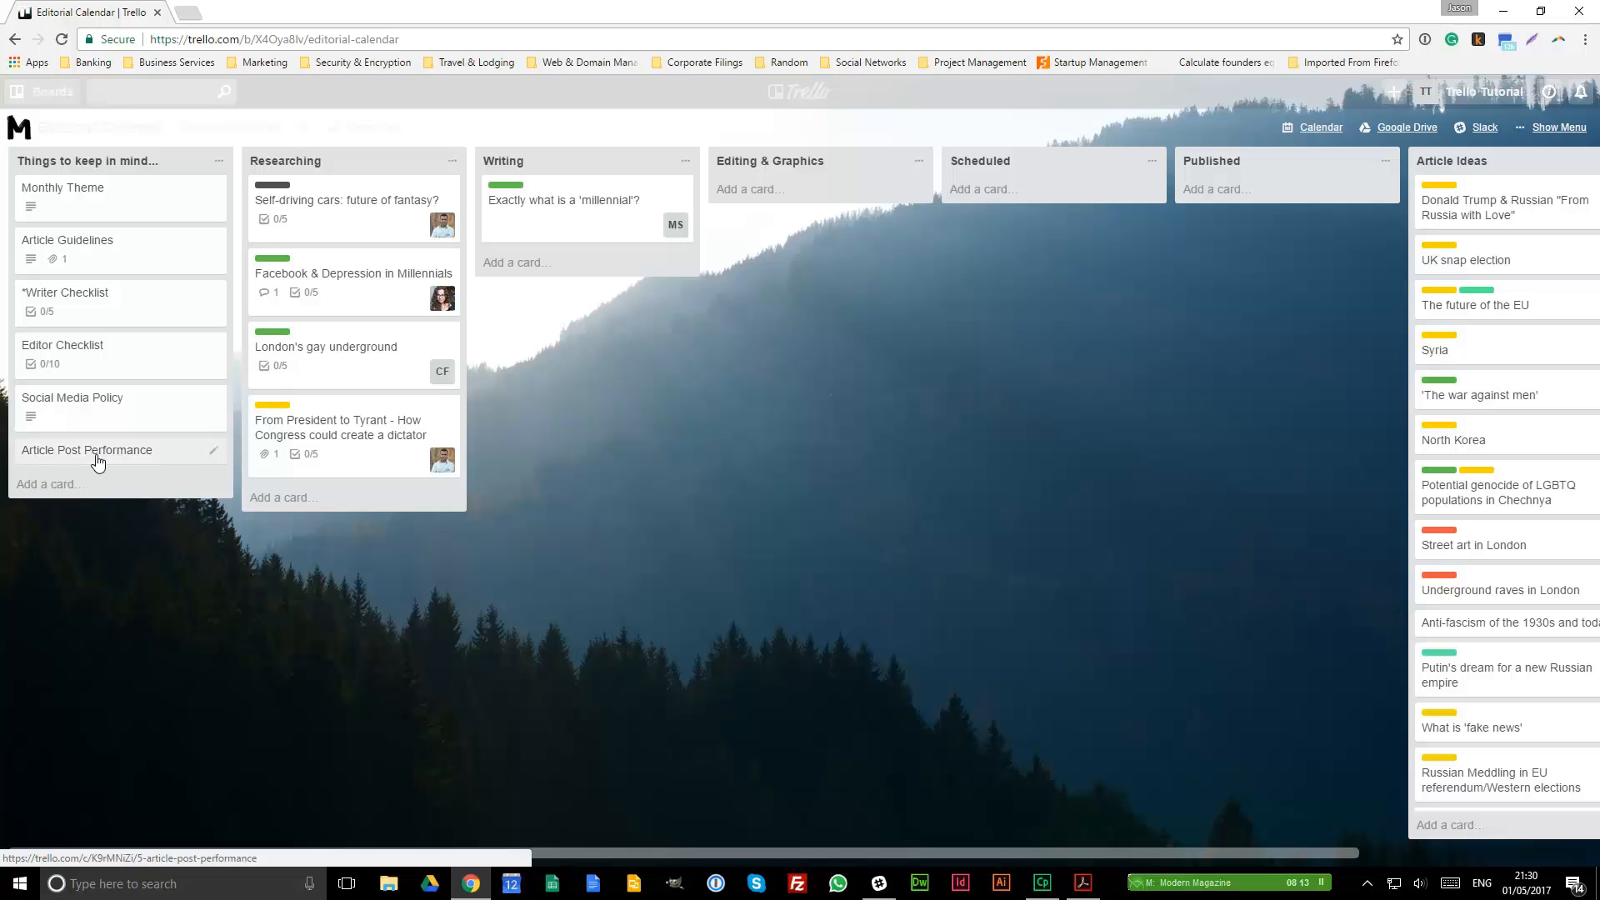
Step: View the Article Post Performance card and review the D.R.I.F.T. Checklist on the *Writer Checklist card
click(96, 454)
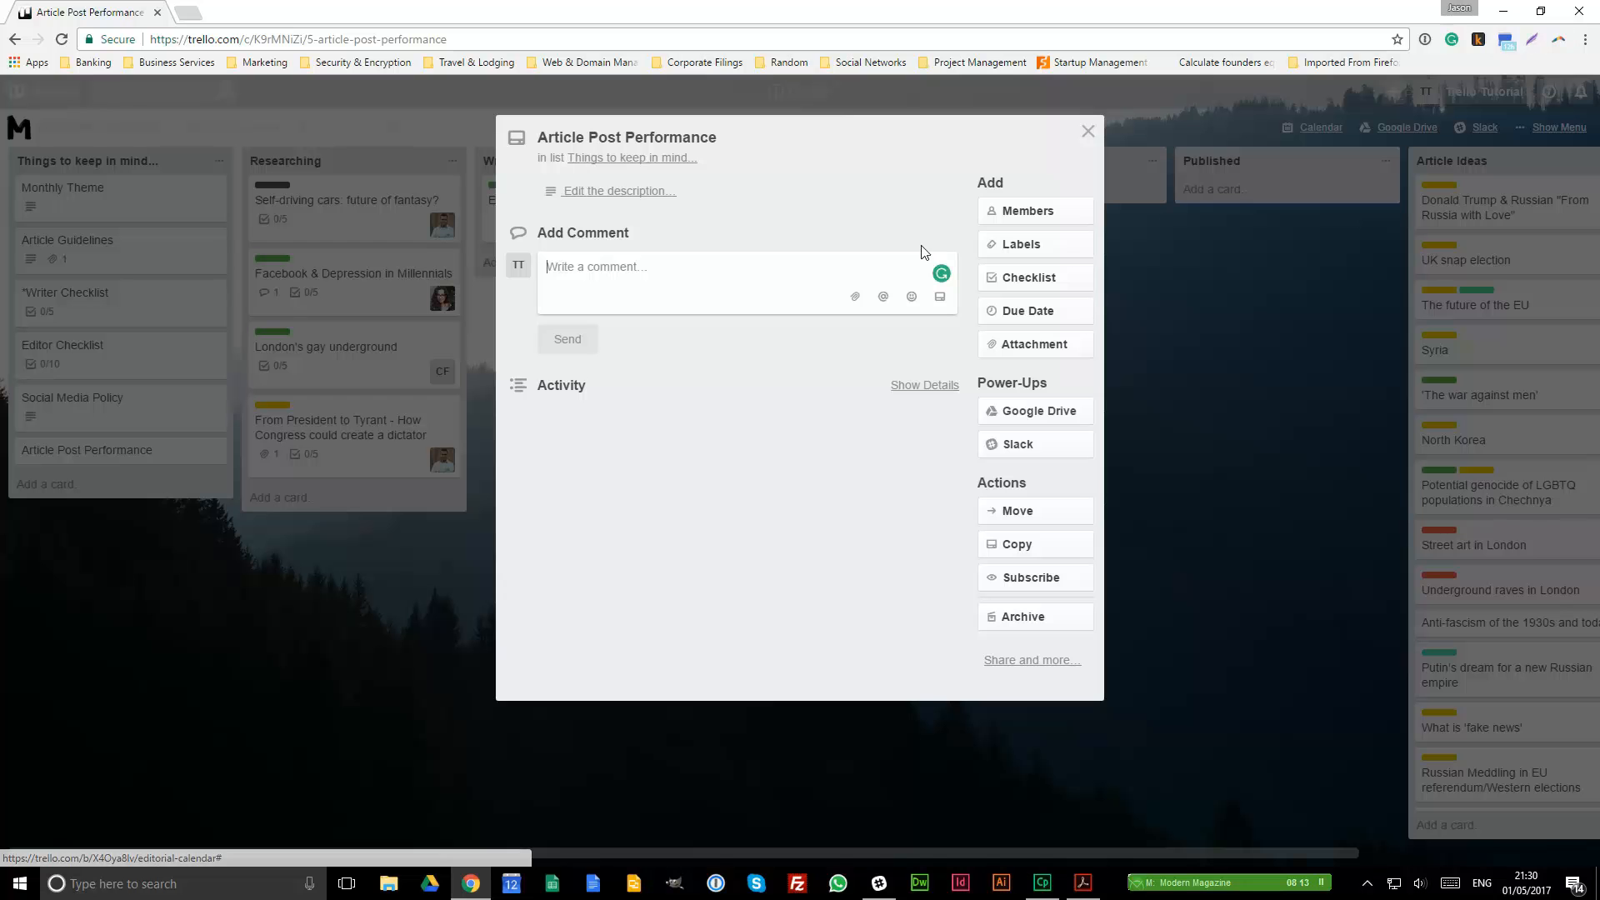
click(1087, 133)
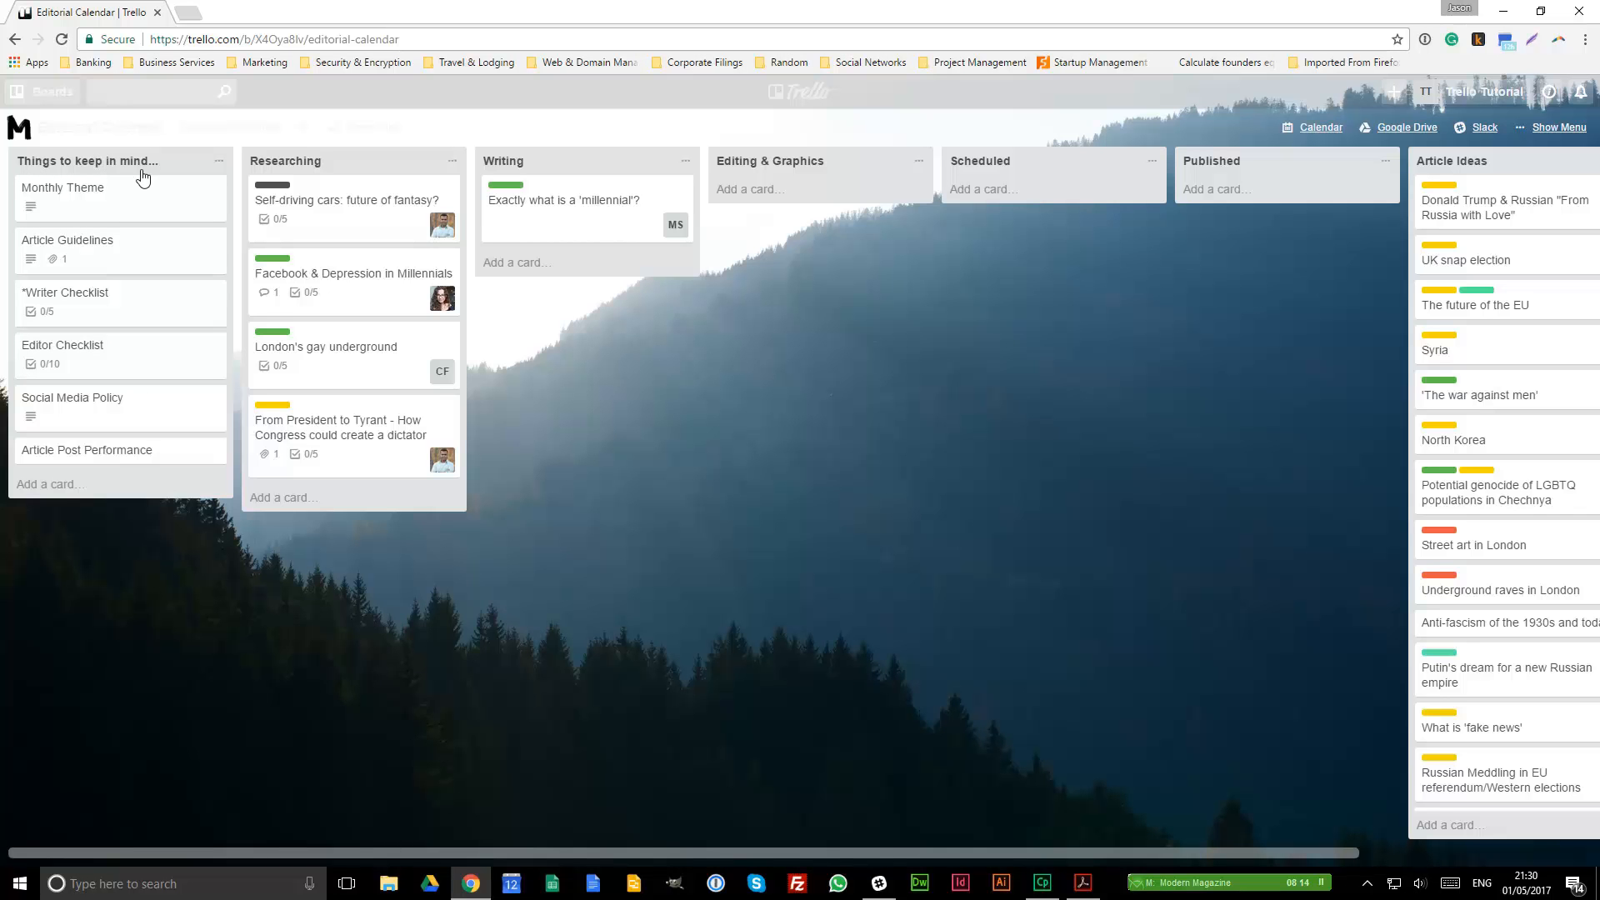
click(95, 313)
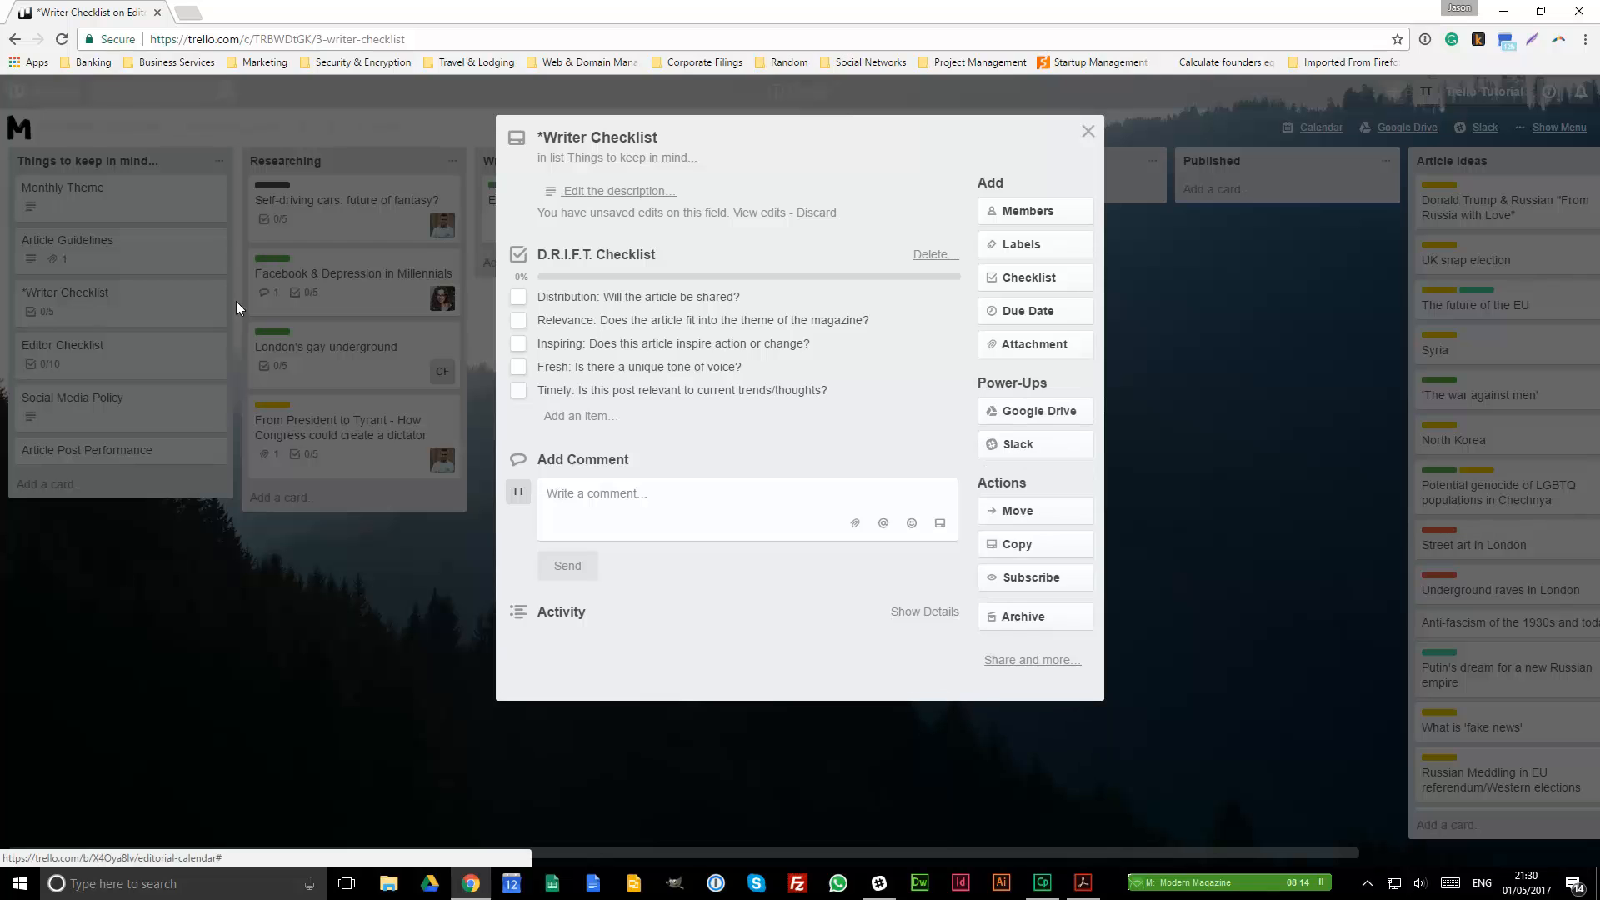
click(1087, 134)
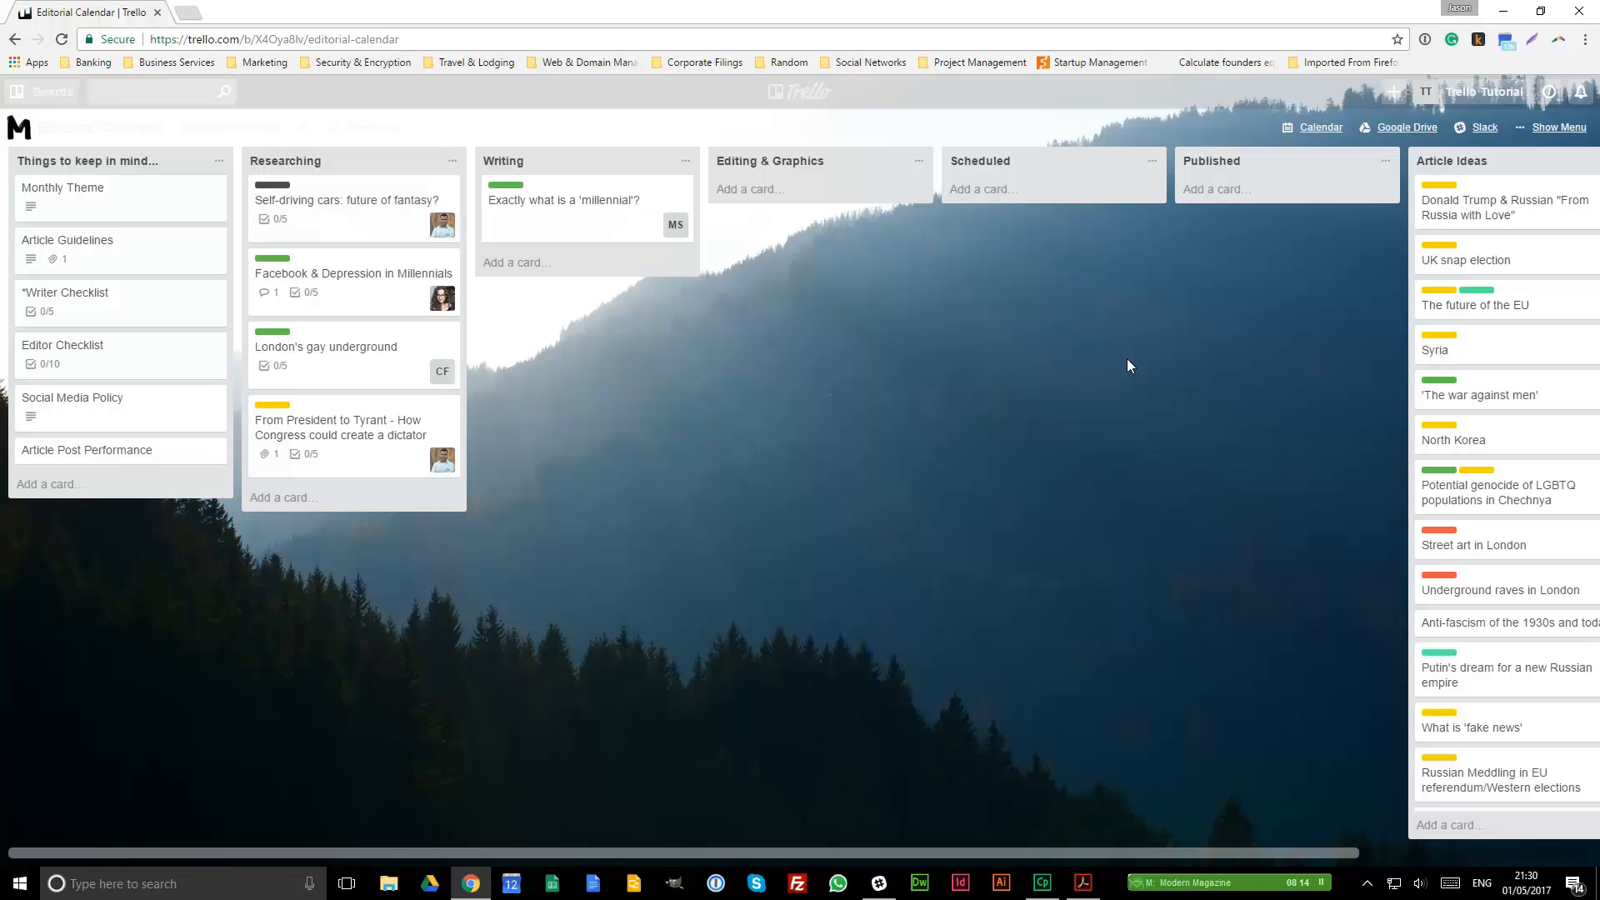
Step: Move the Donald Trump & Russian "From Russia with Love" card from Article Ideas to Researching and assign the team member with the light-shirt photo
drag(1535, 207, 362, 203)
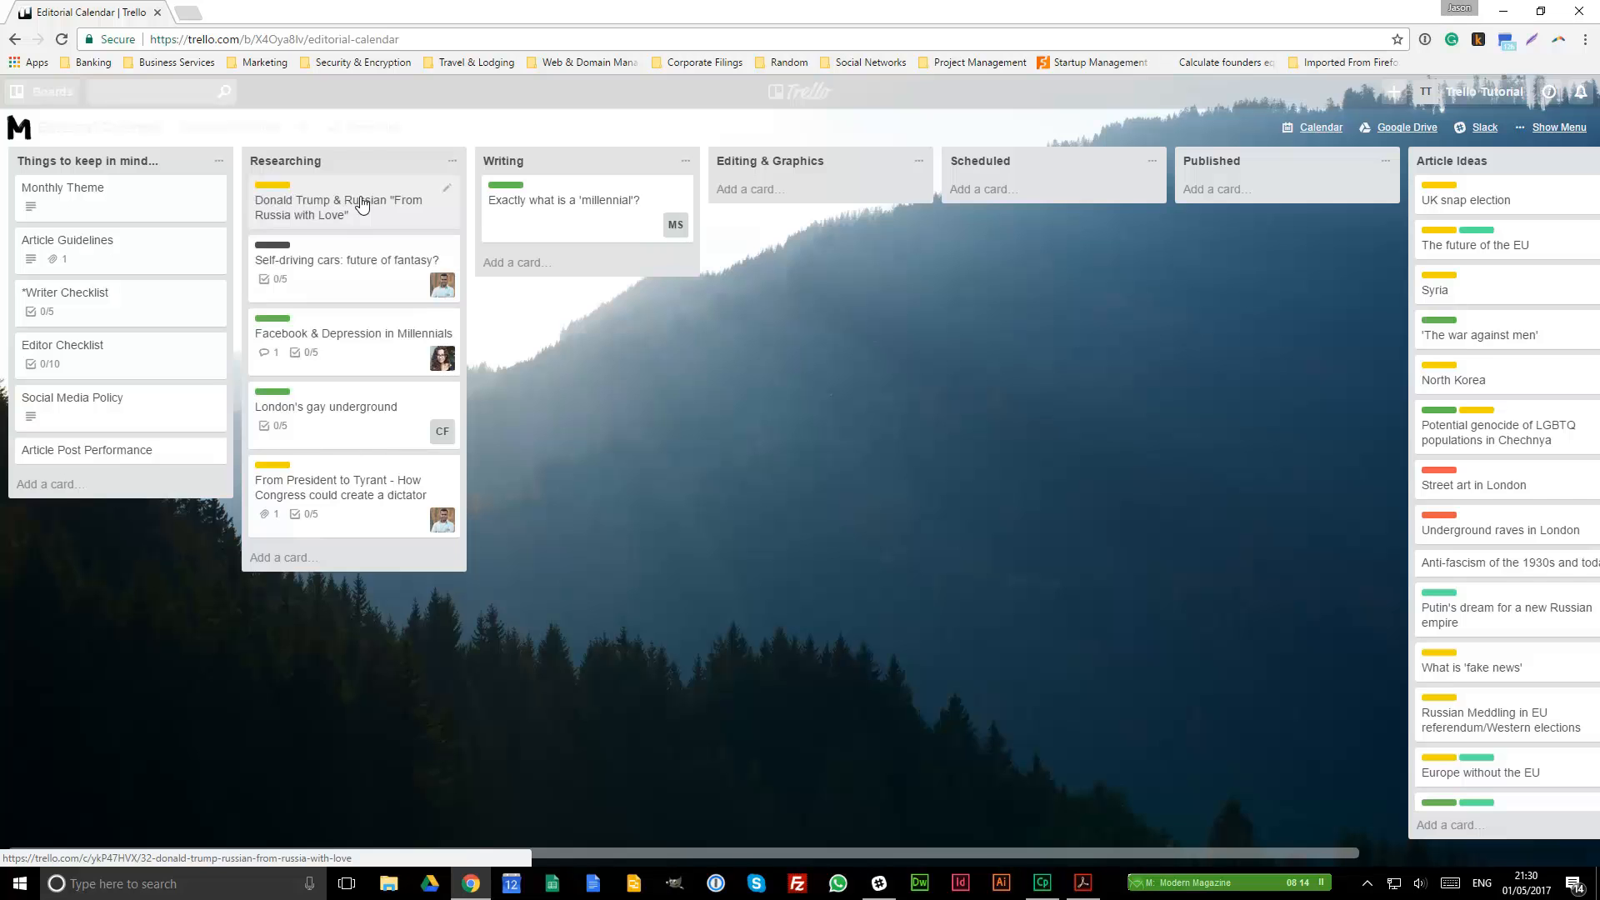
click(1564, 129)
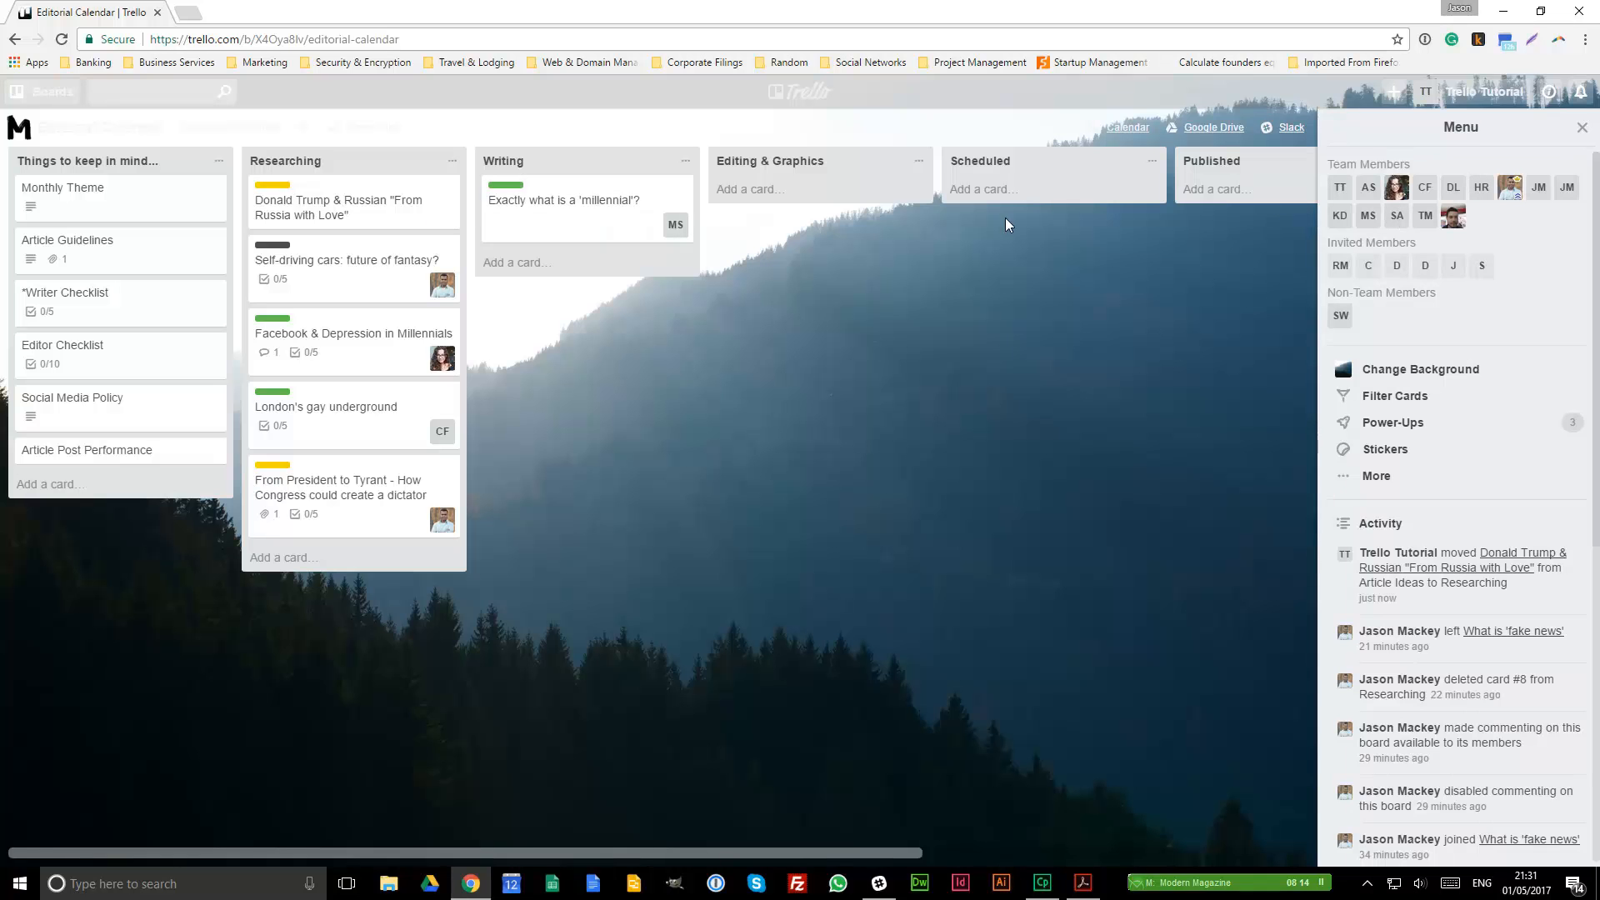
drag(1515, 195, 395, 205)
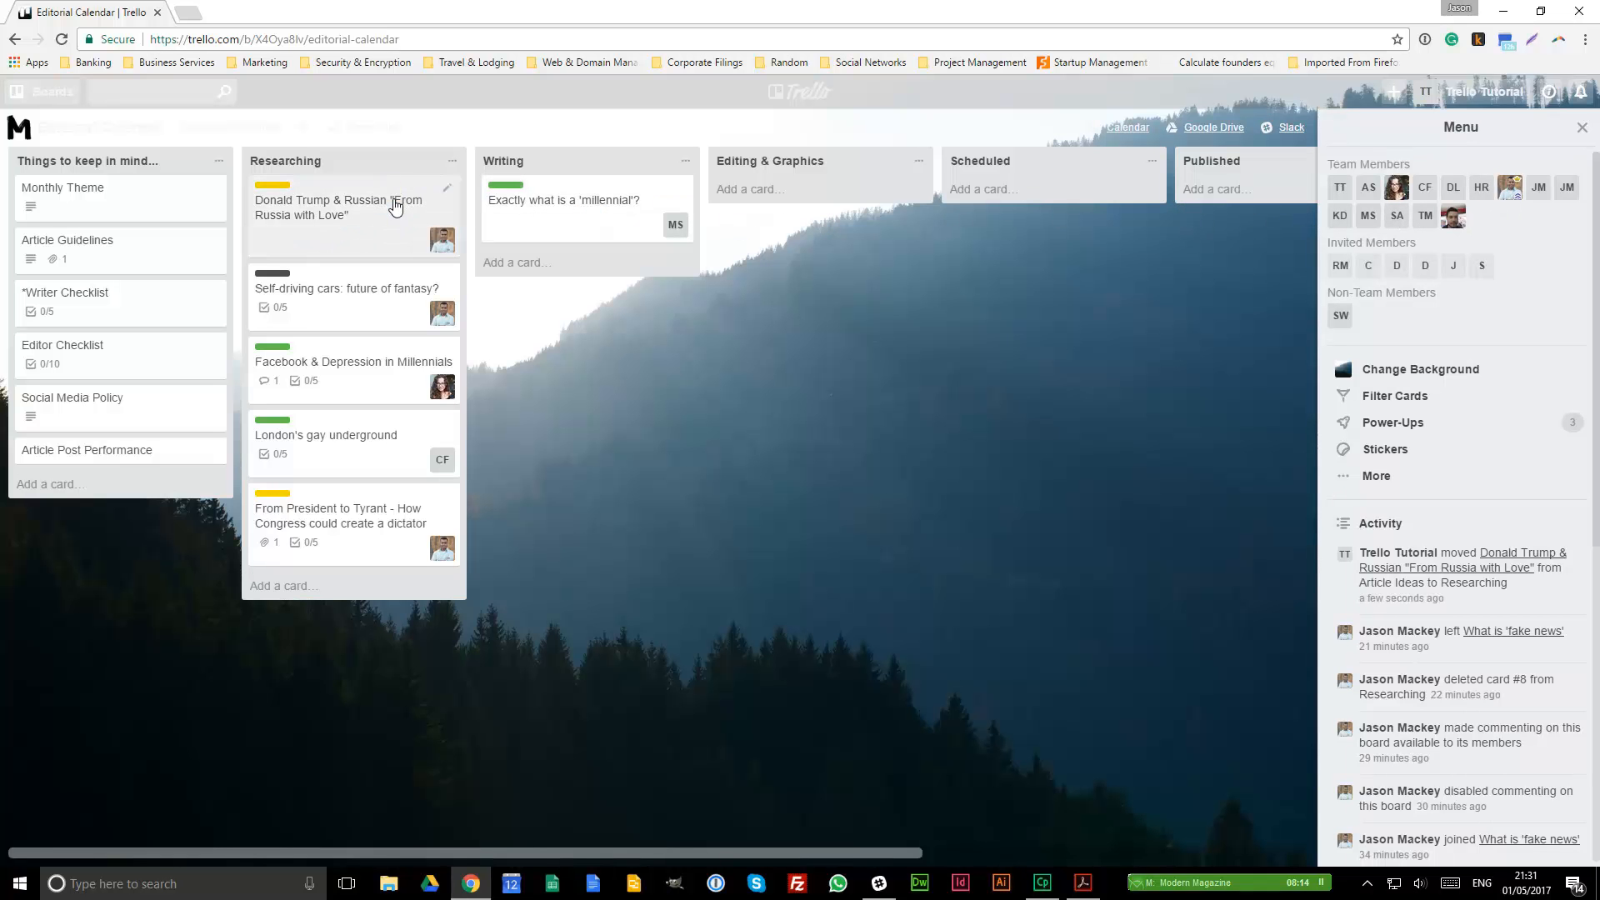
Step: Check which members are assigned in the details of the Donald Trump & Russian card
click(331, 221)
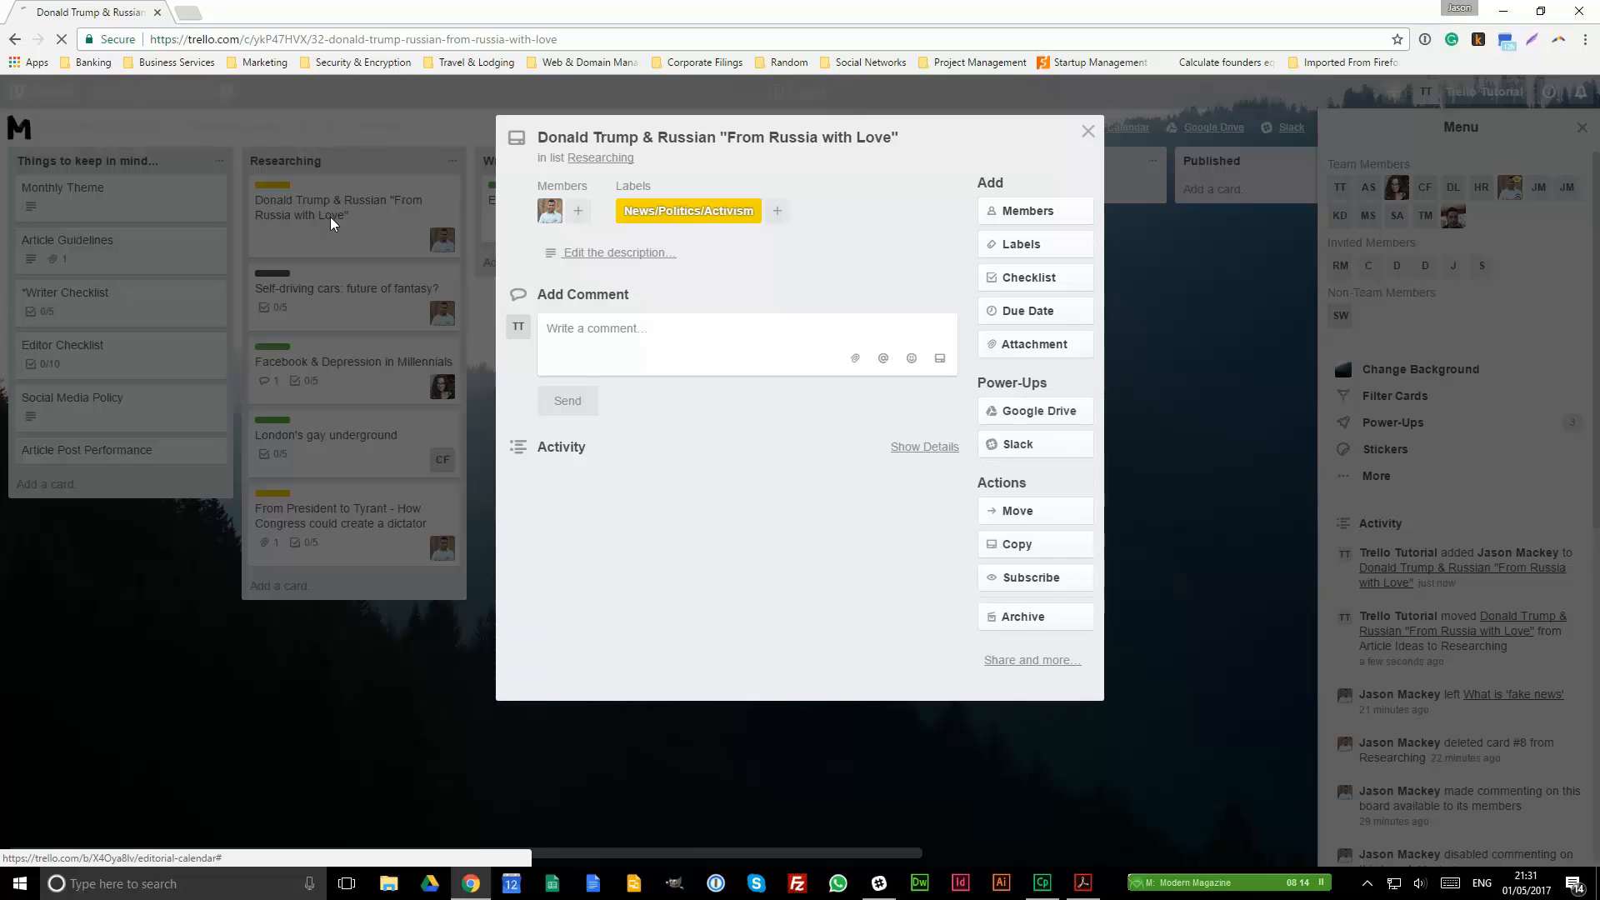
click(1031, 219)
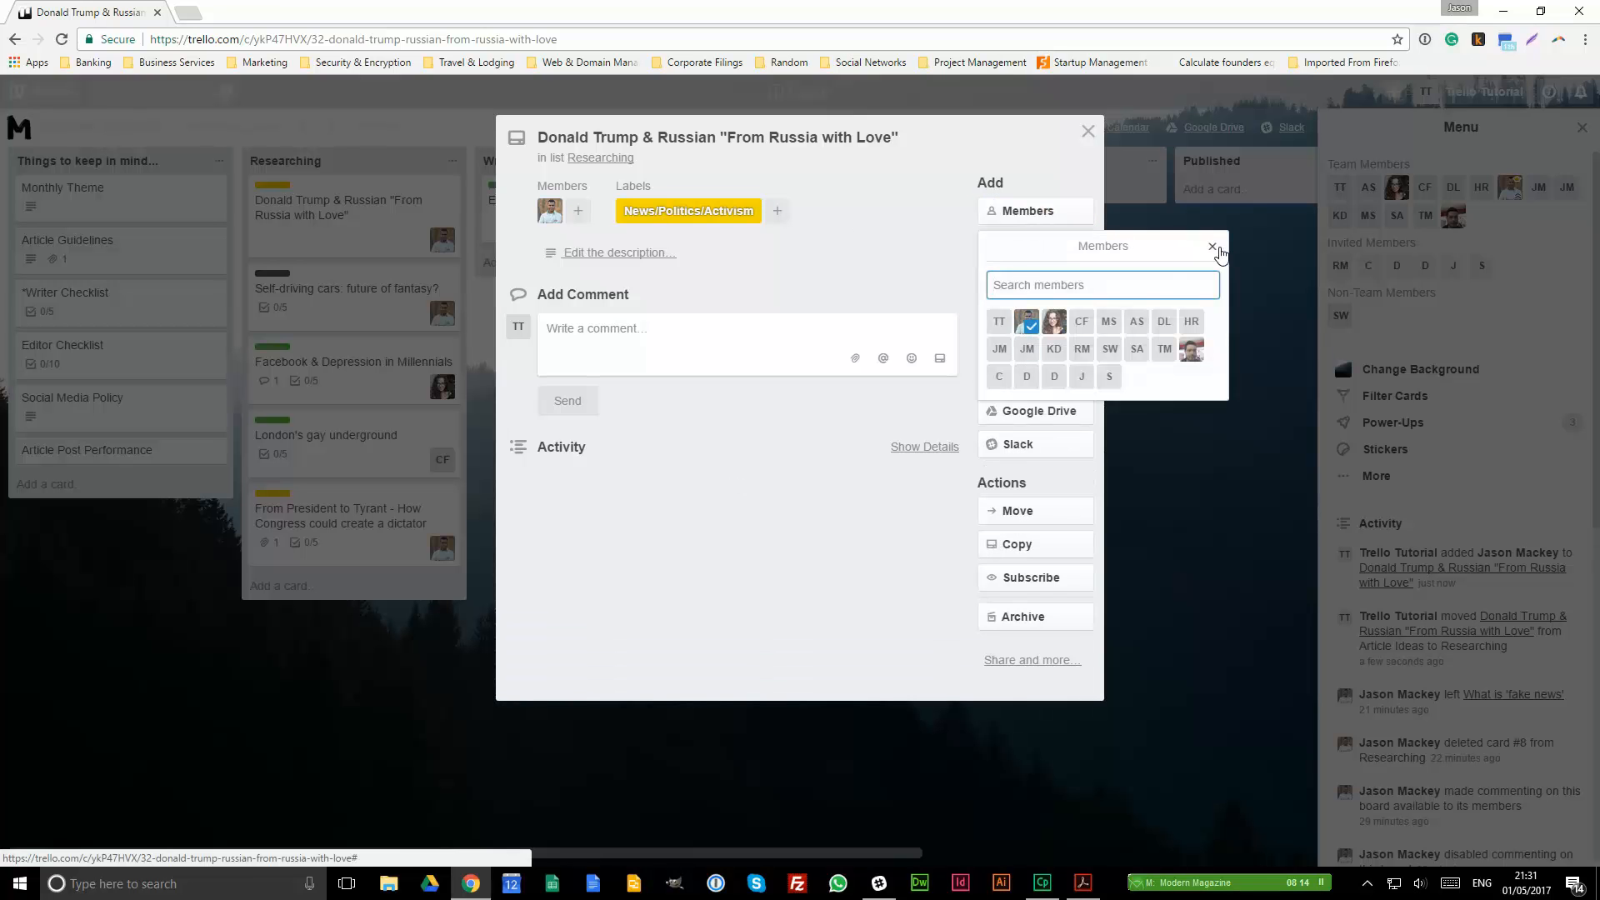
click(1212, 247)
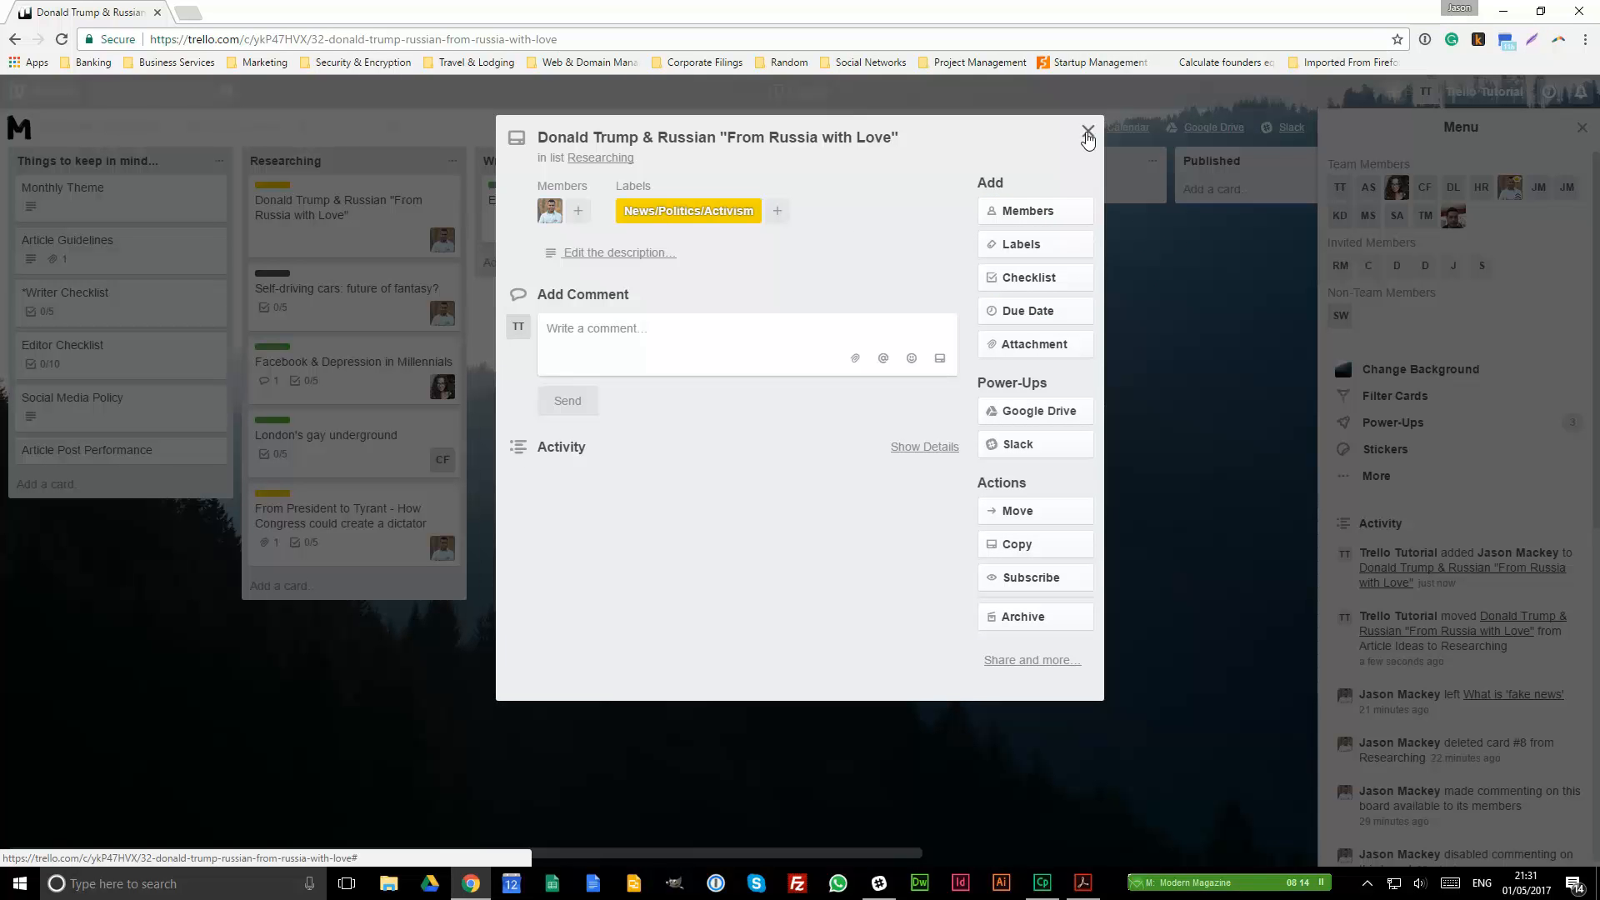
click(1089, 134)
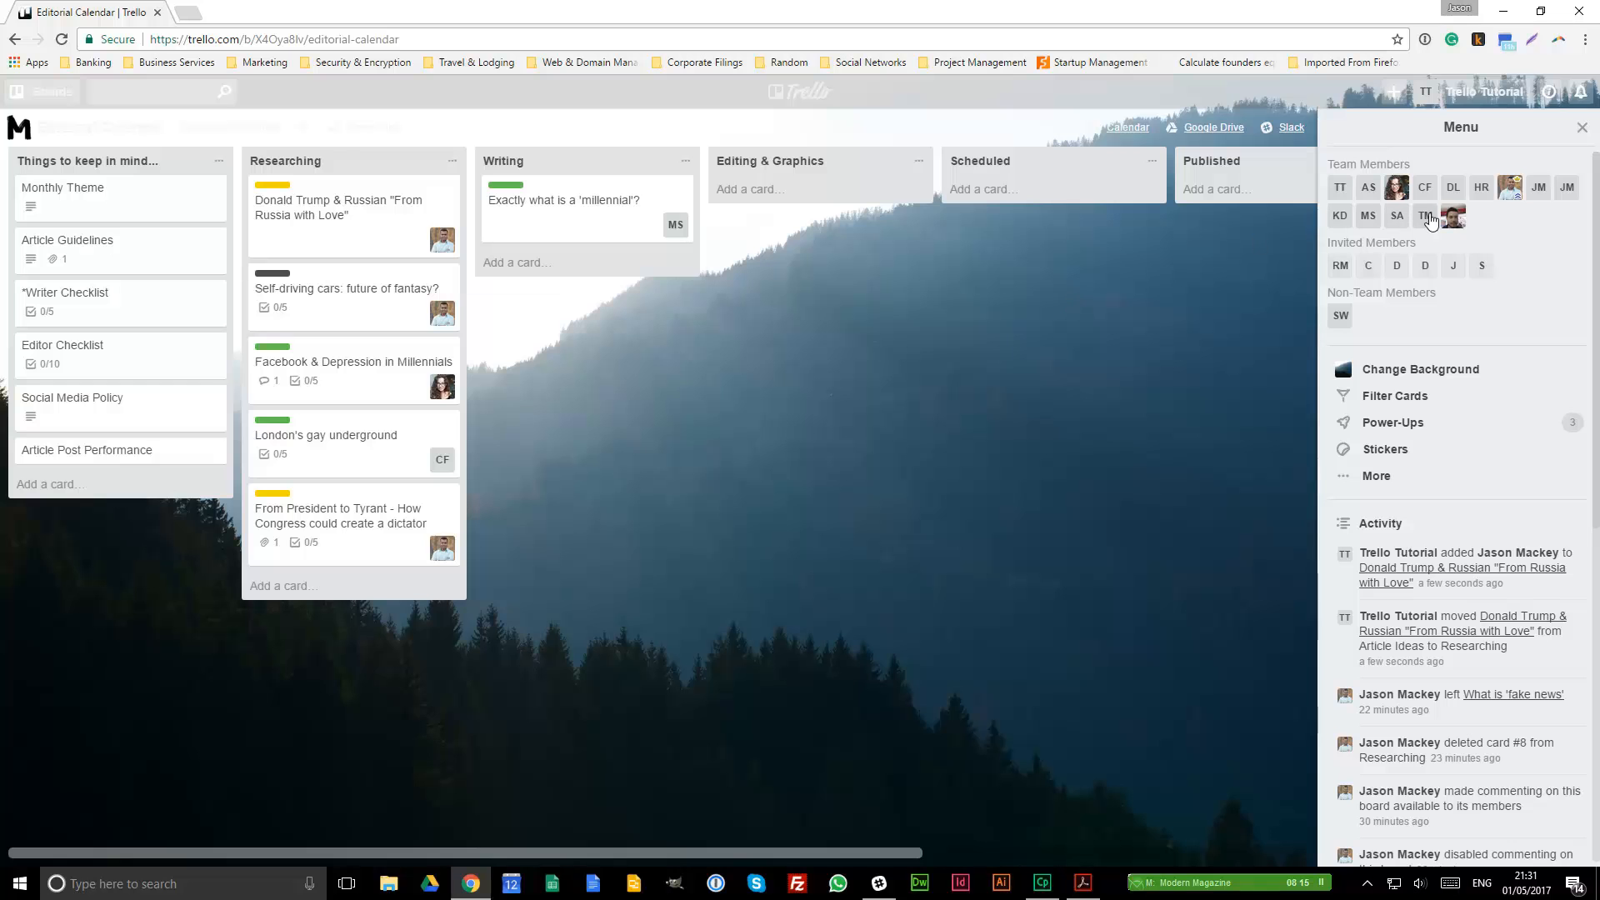
Step: Assign the Trello Tutorial account to the Donald Trump & Russian card, remove it again, and close the board menu
drag(1342, 196, 416, 248)
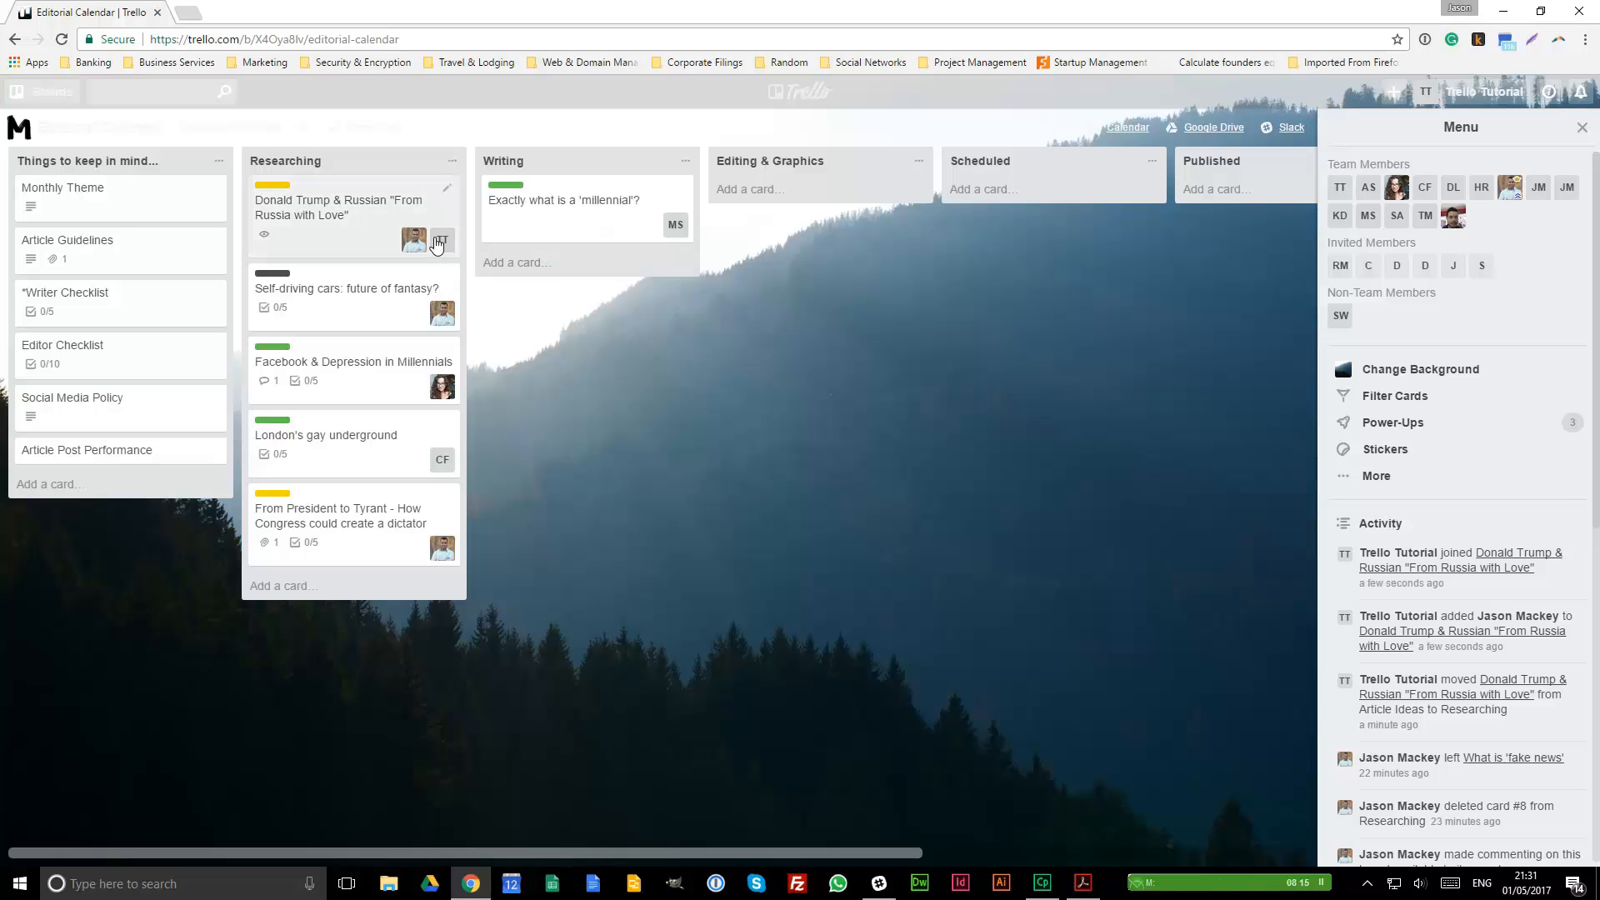
mouse_move(437, 246)
mouse_down()
mouse_move(628, 246)
mouse_move(442, 244)
mouse_up()
click(442, 240)
click(491, 348)
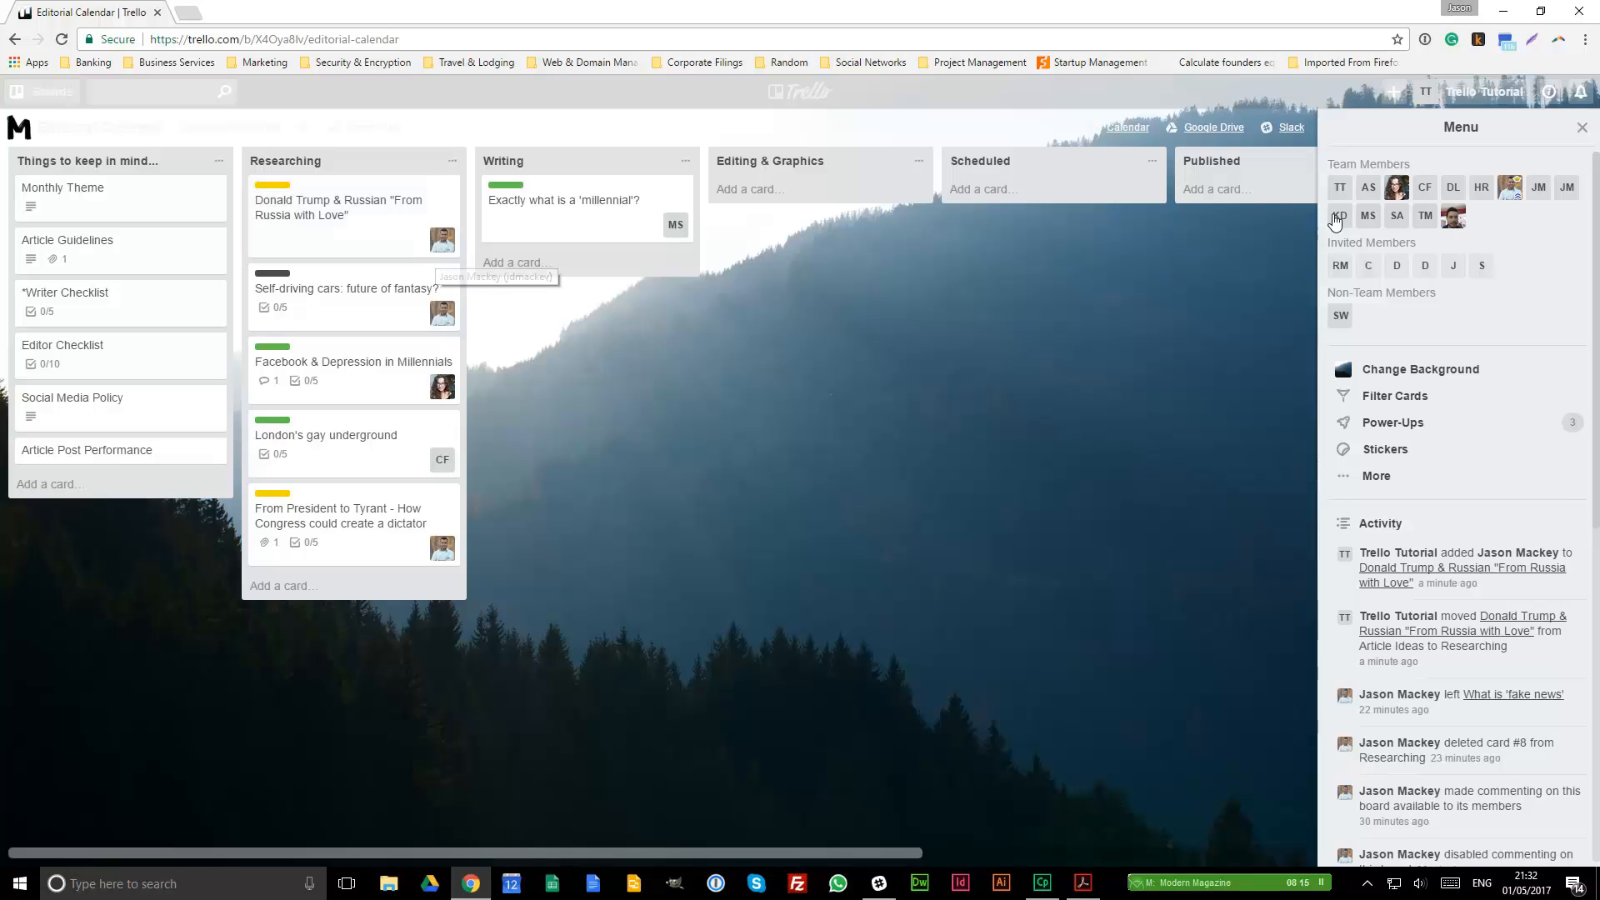
click(1581, 131)
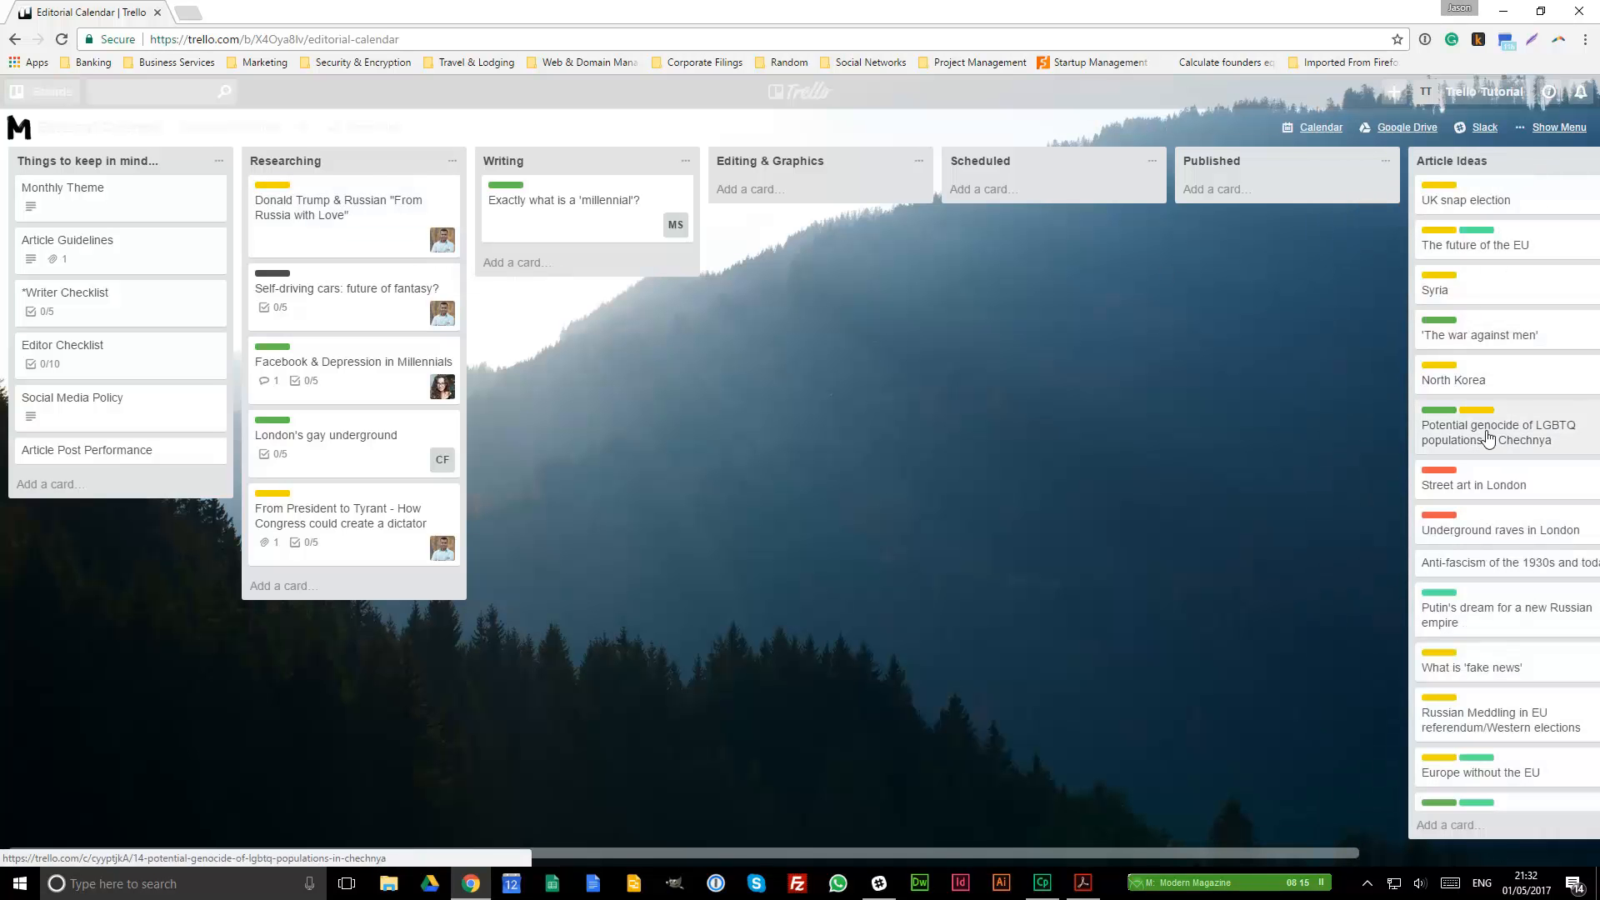
Step: Add a card titled "New Article Idea" to the Researching list
click(285, 587)
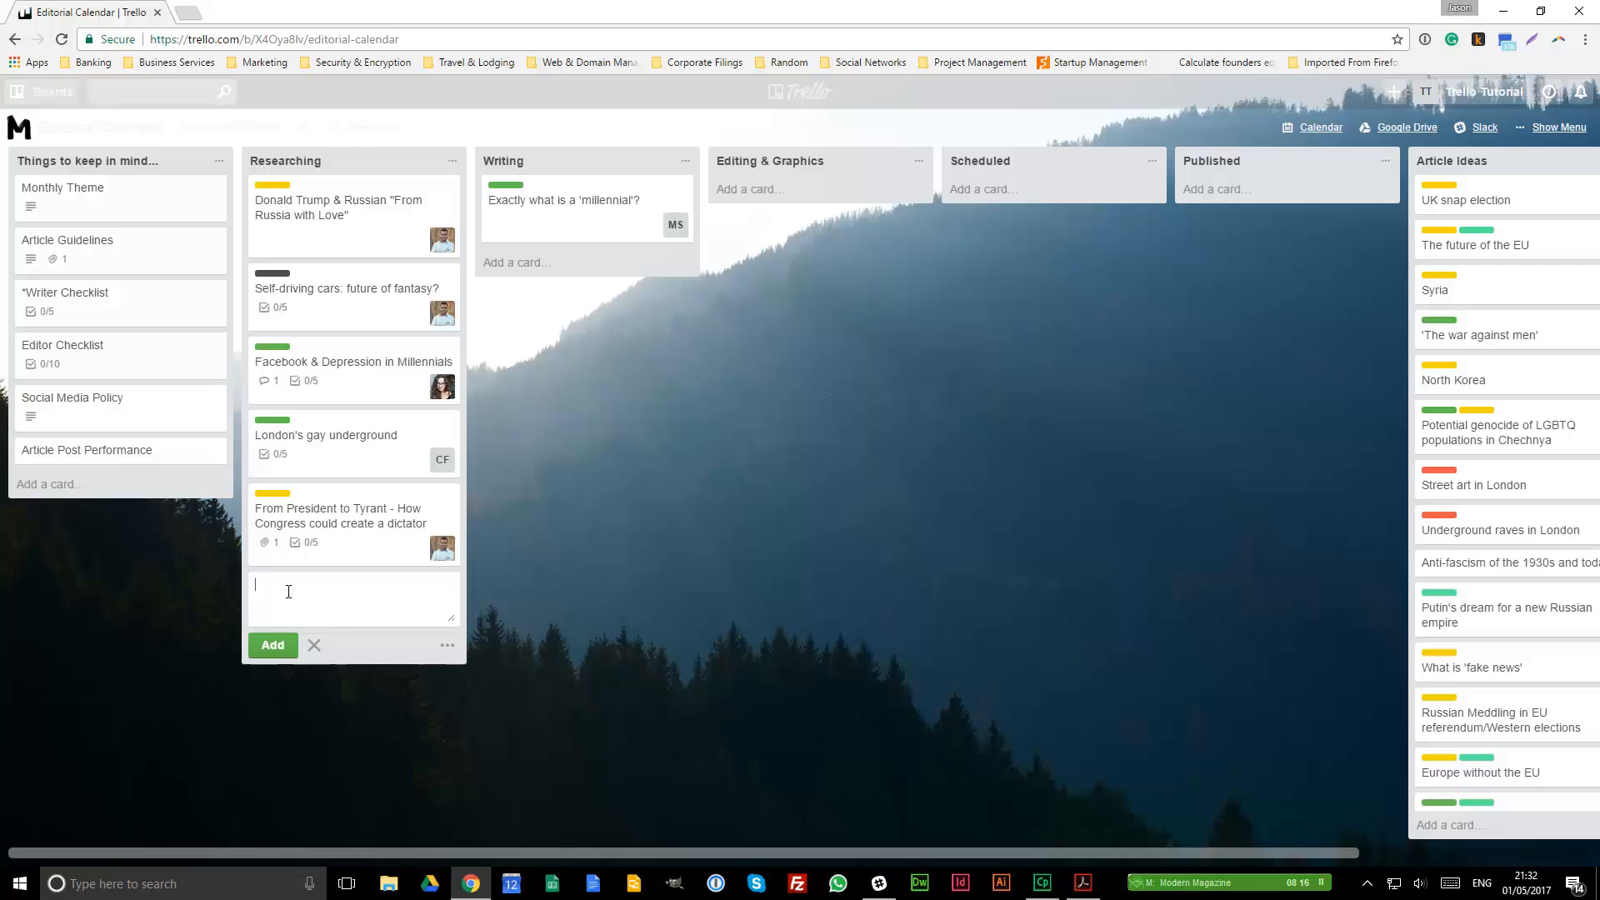
text(New Article Idea)
key(Return)
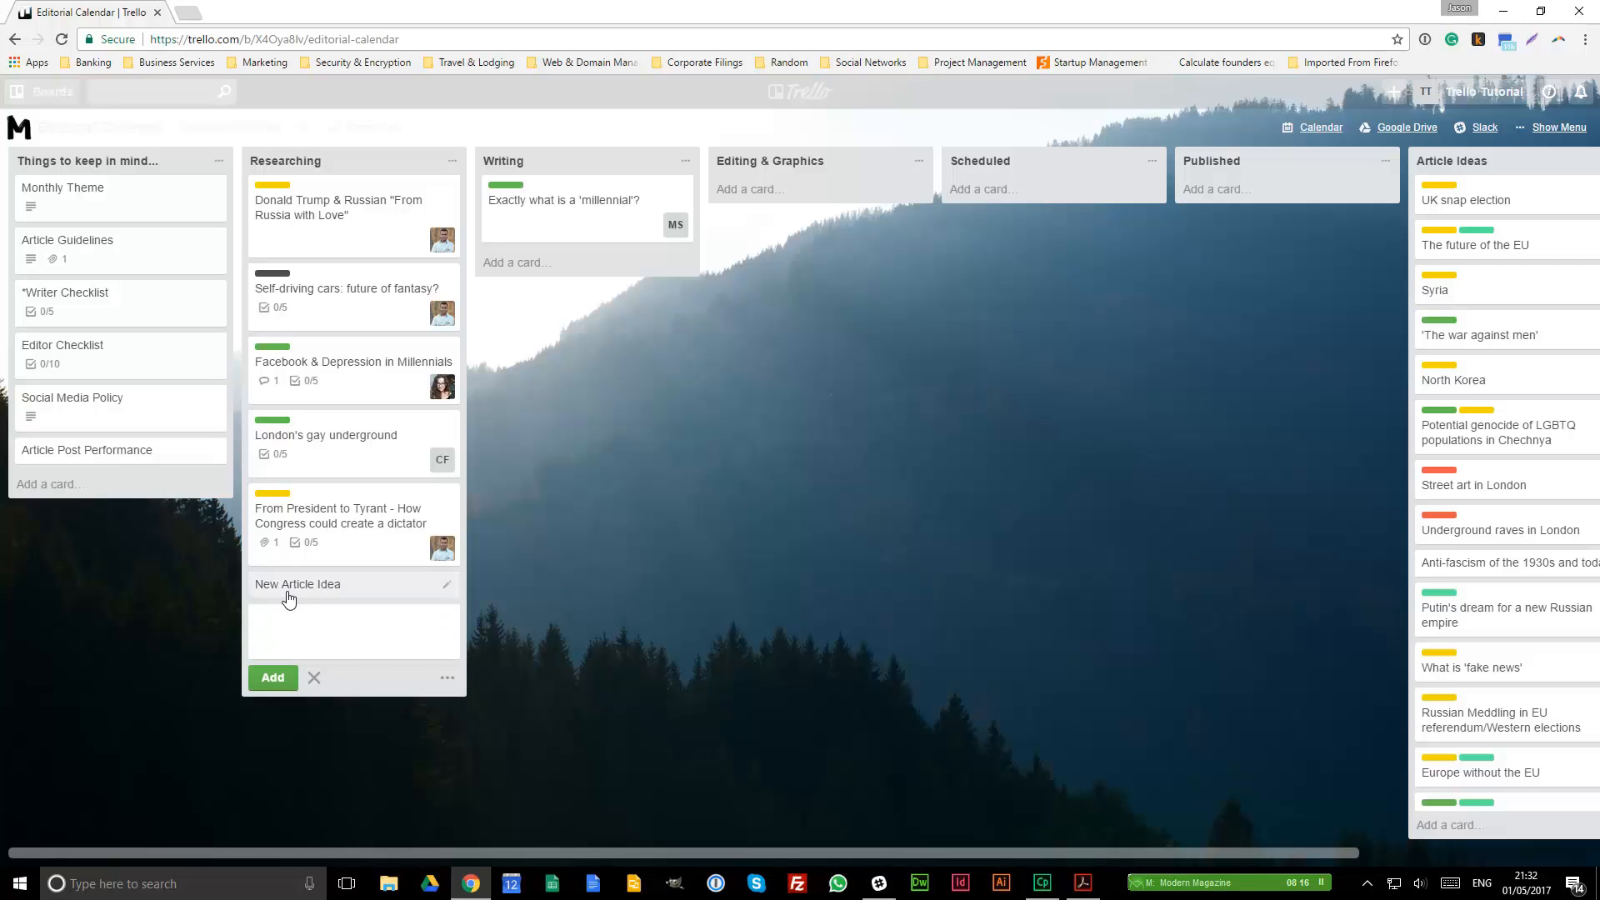
Step: Assign the team member with the light-shirt photo to the New Article Idea card and close the card
click(288, 589)
click(1029, 218)
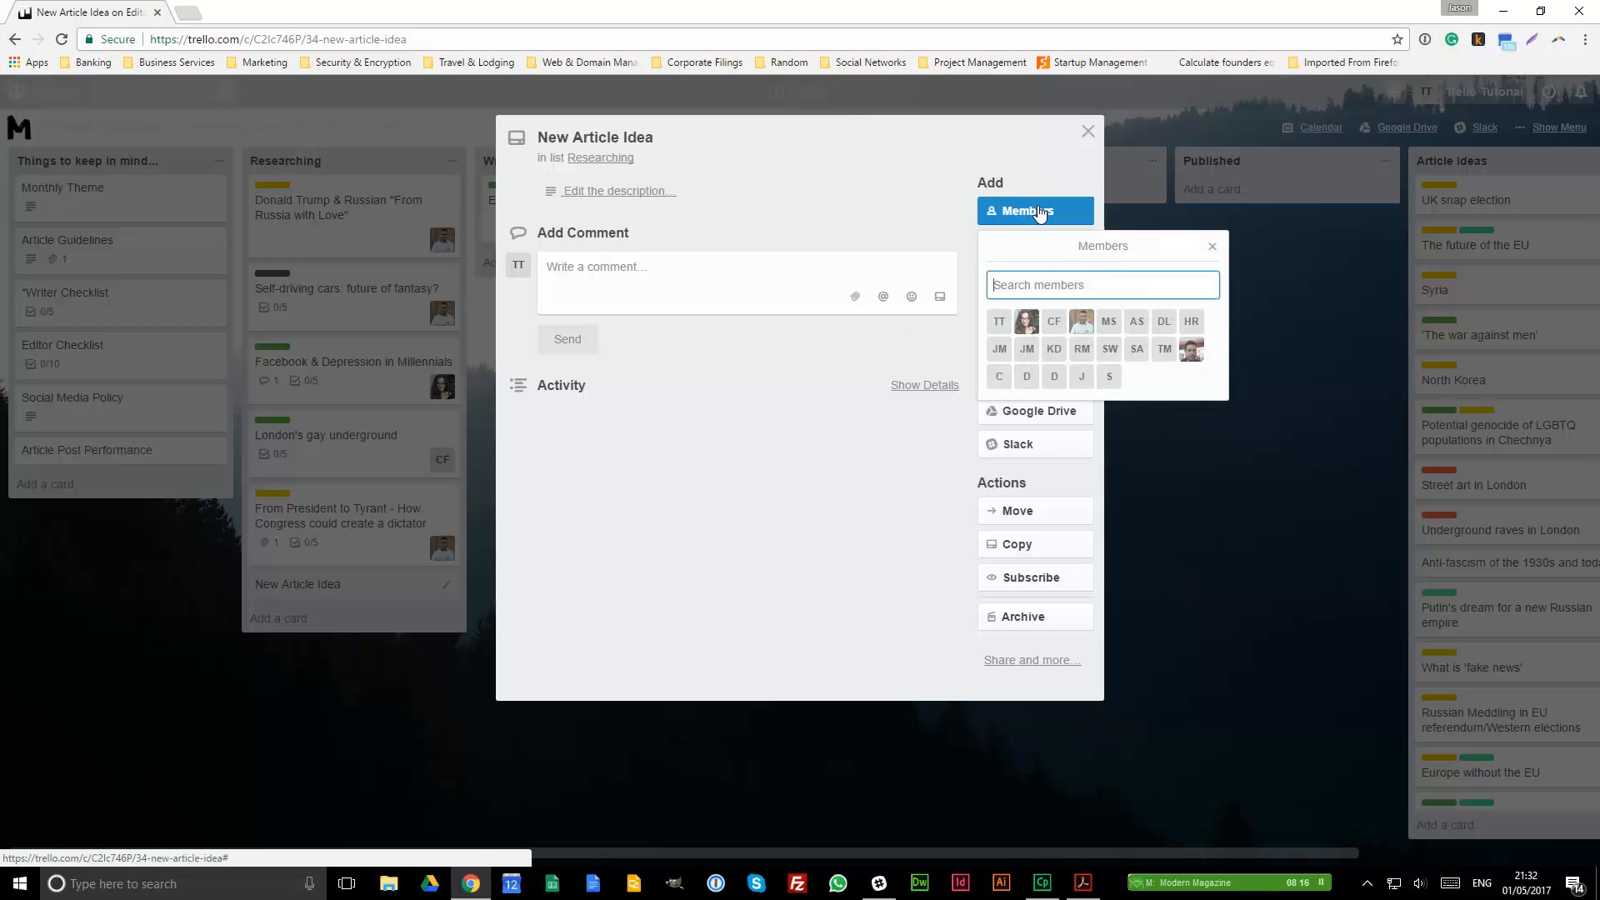
click(1027, 321)
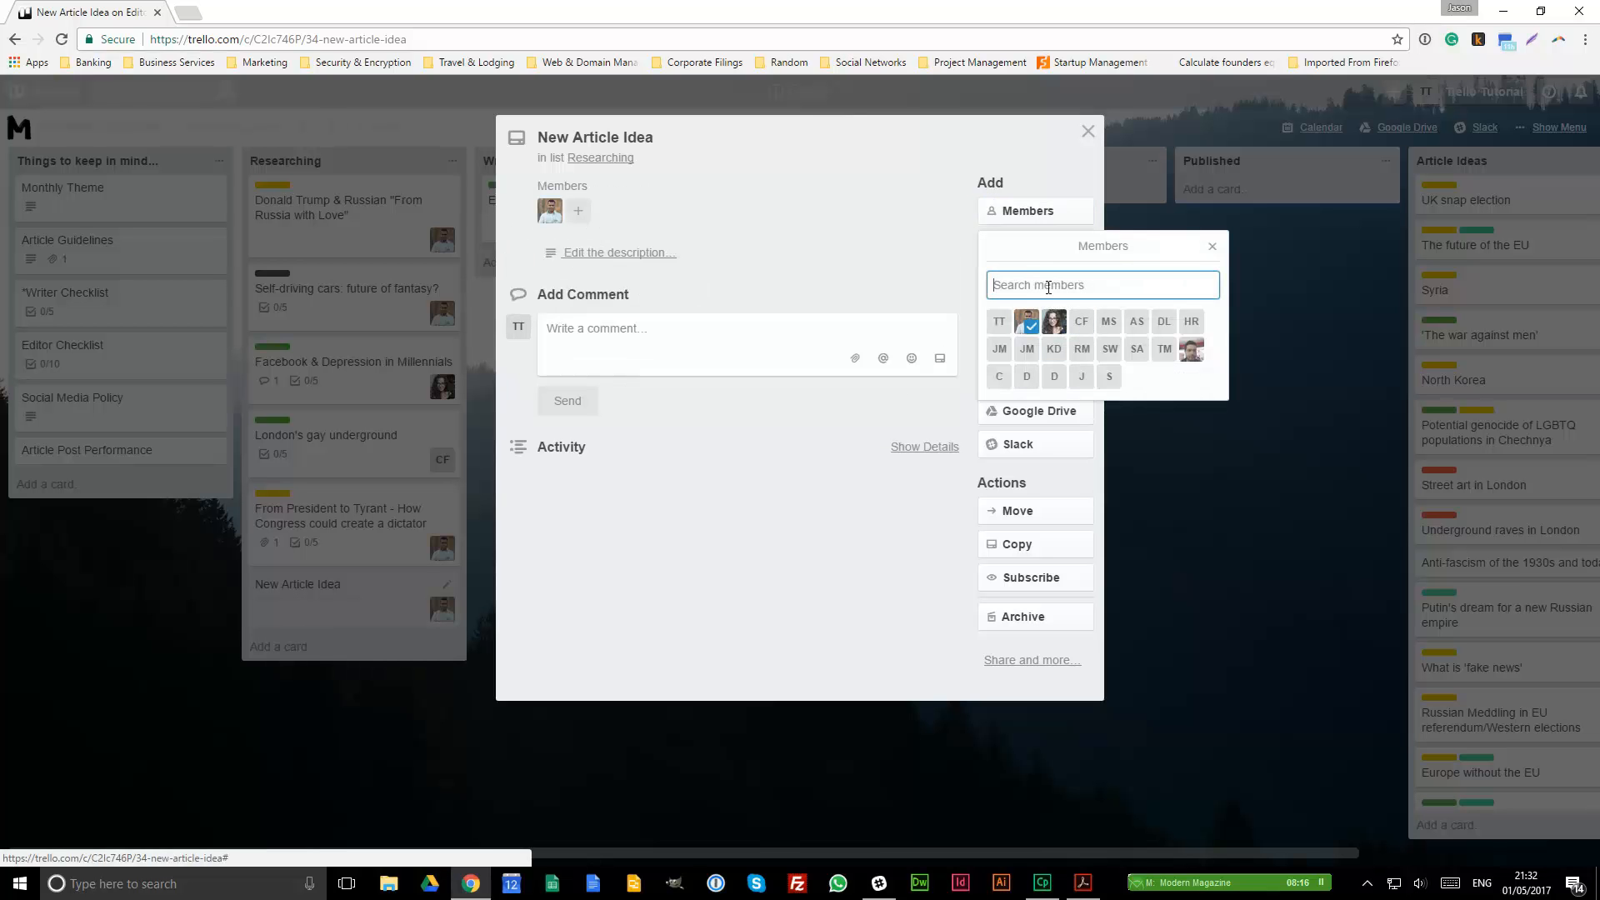
click(1212, 246)
click(1087, 134)
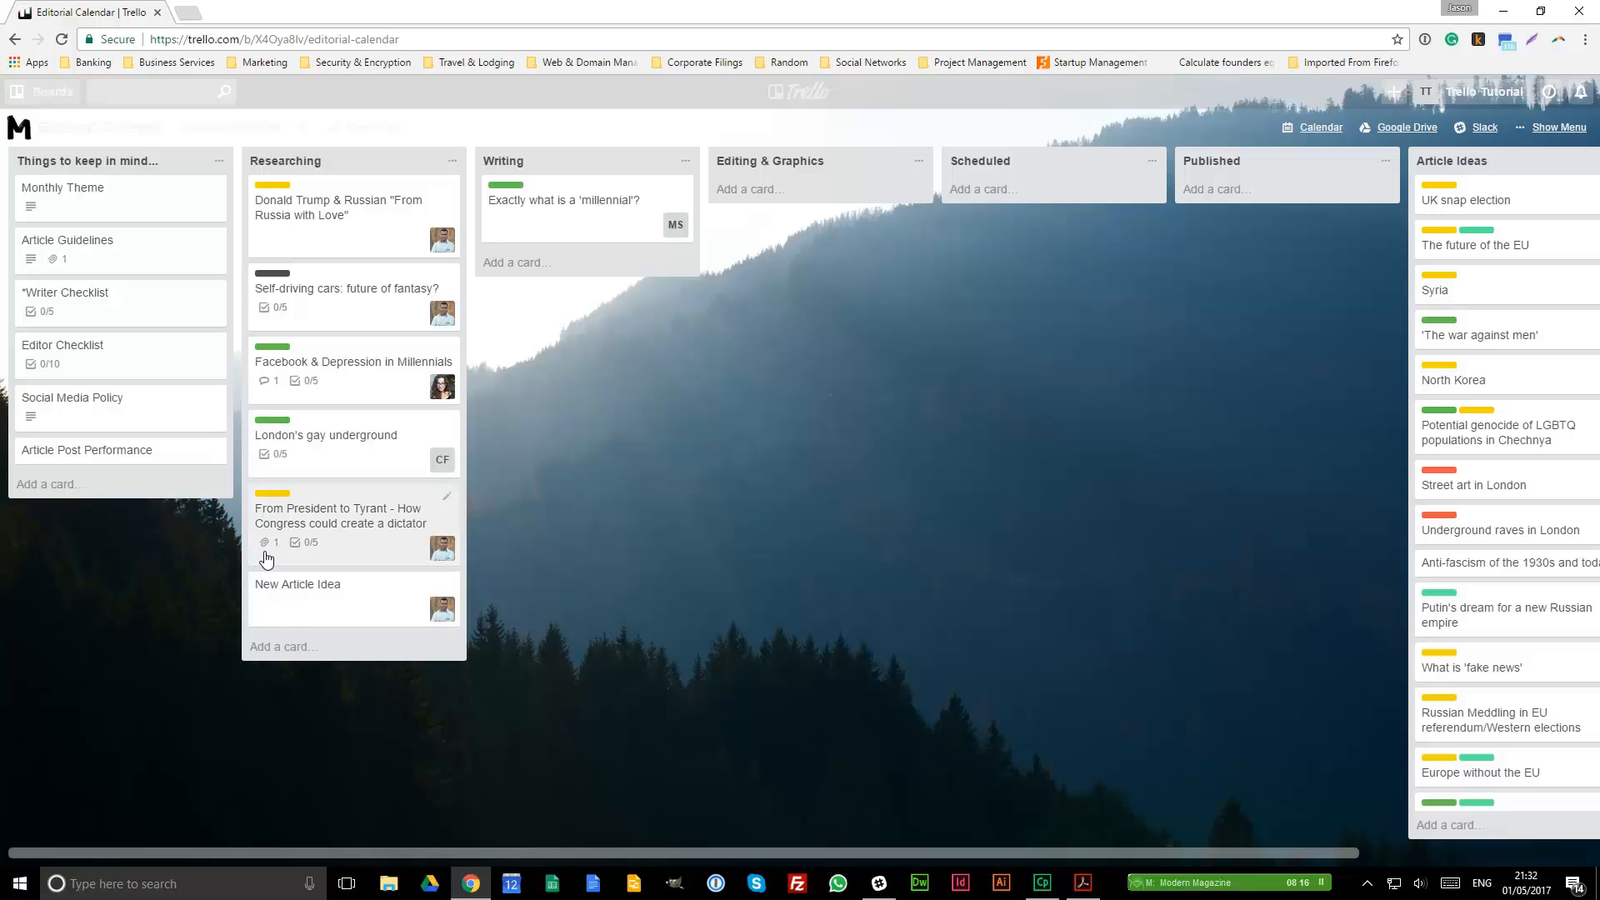
Step: Add a checklist to the New Article Idea card, copying the D.R.I.F.T. Checklist items from the *Writer Checklist card
click(336, 610)
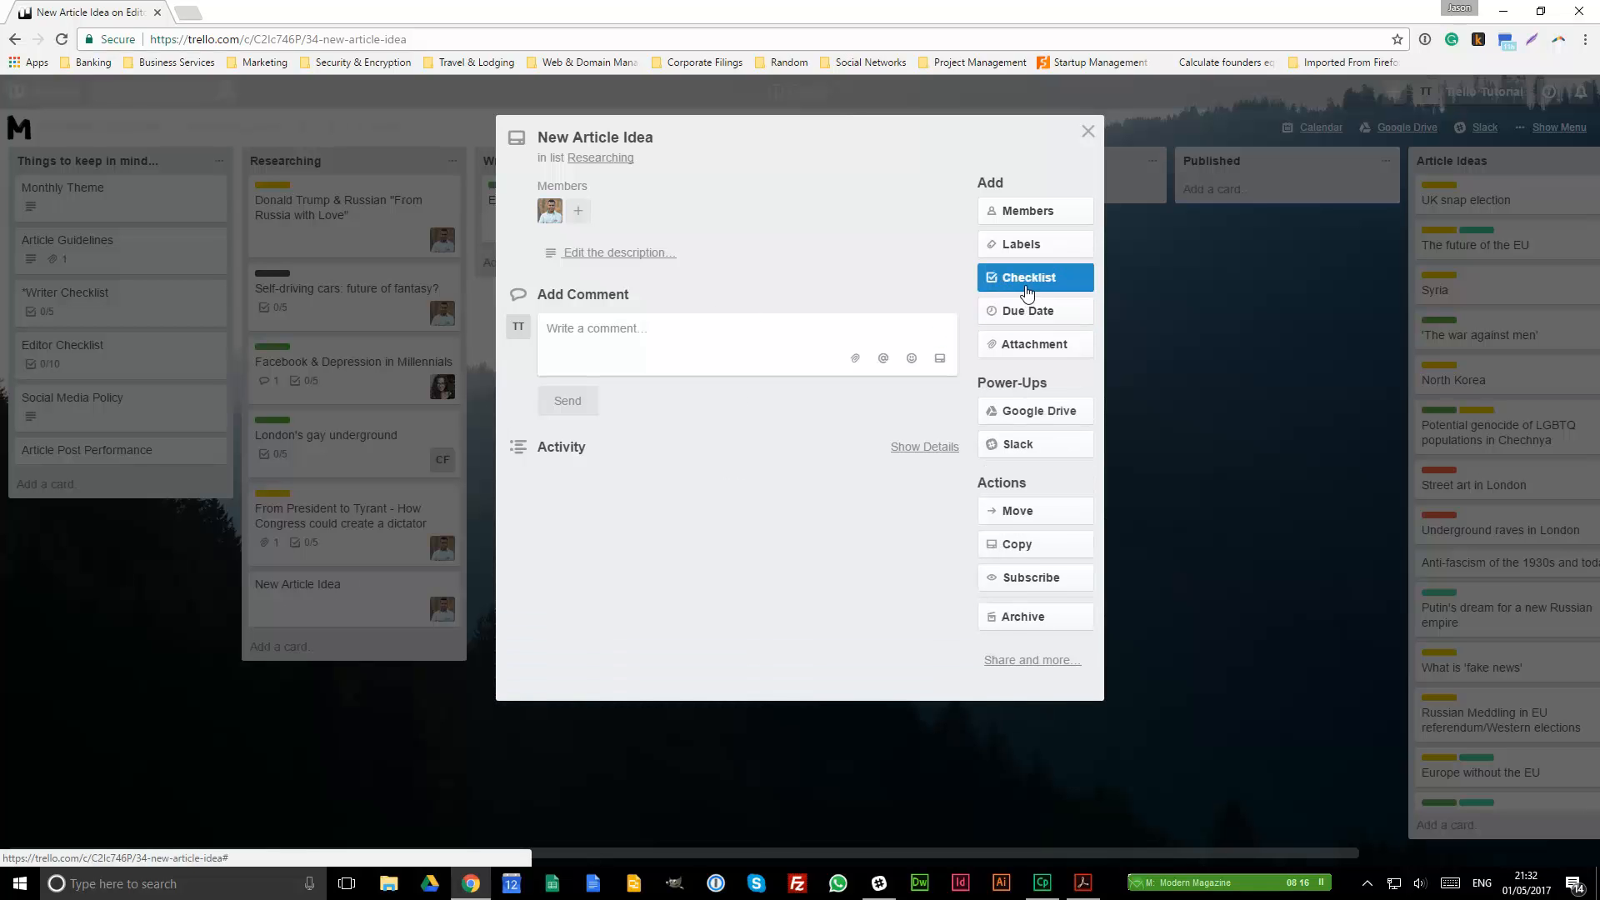
click(1027, 279)
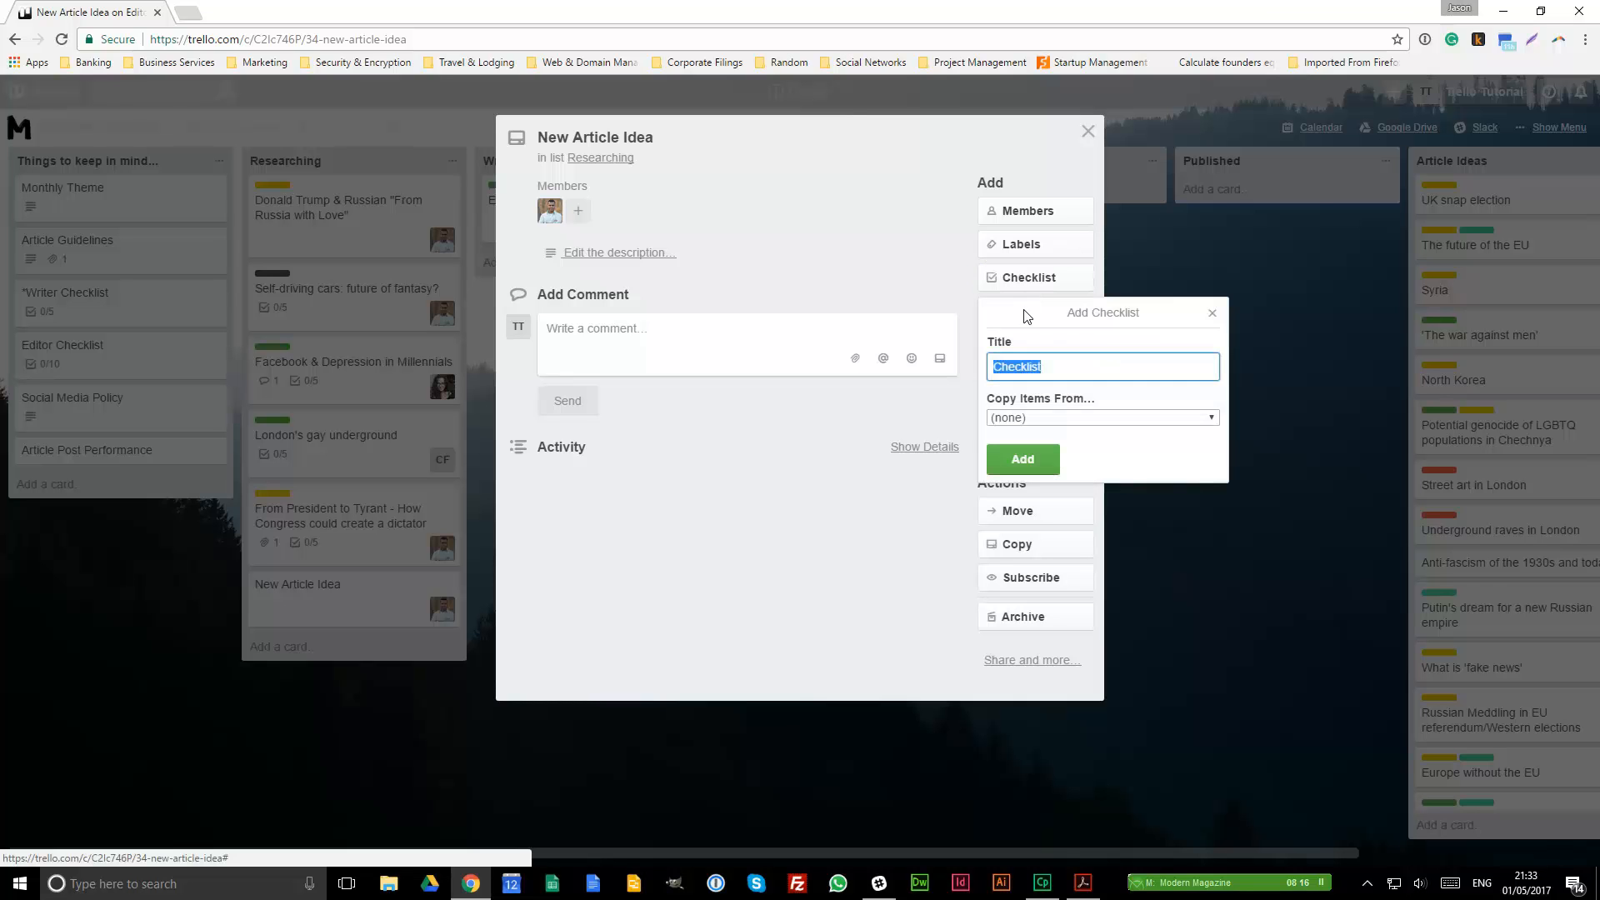
click(1023, 416)
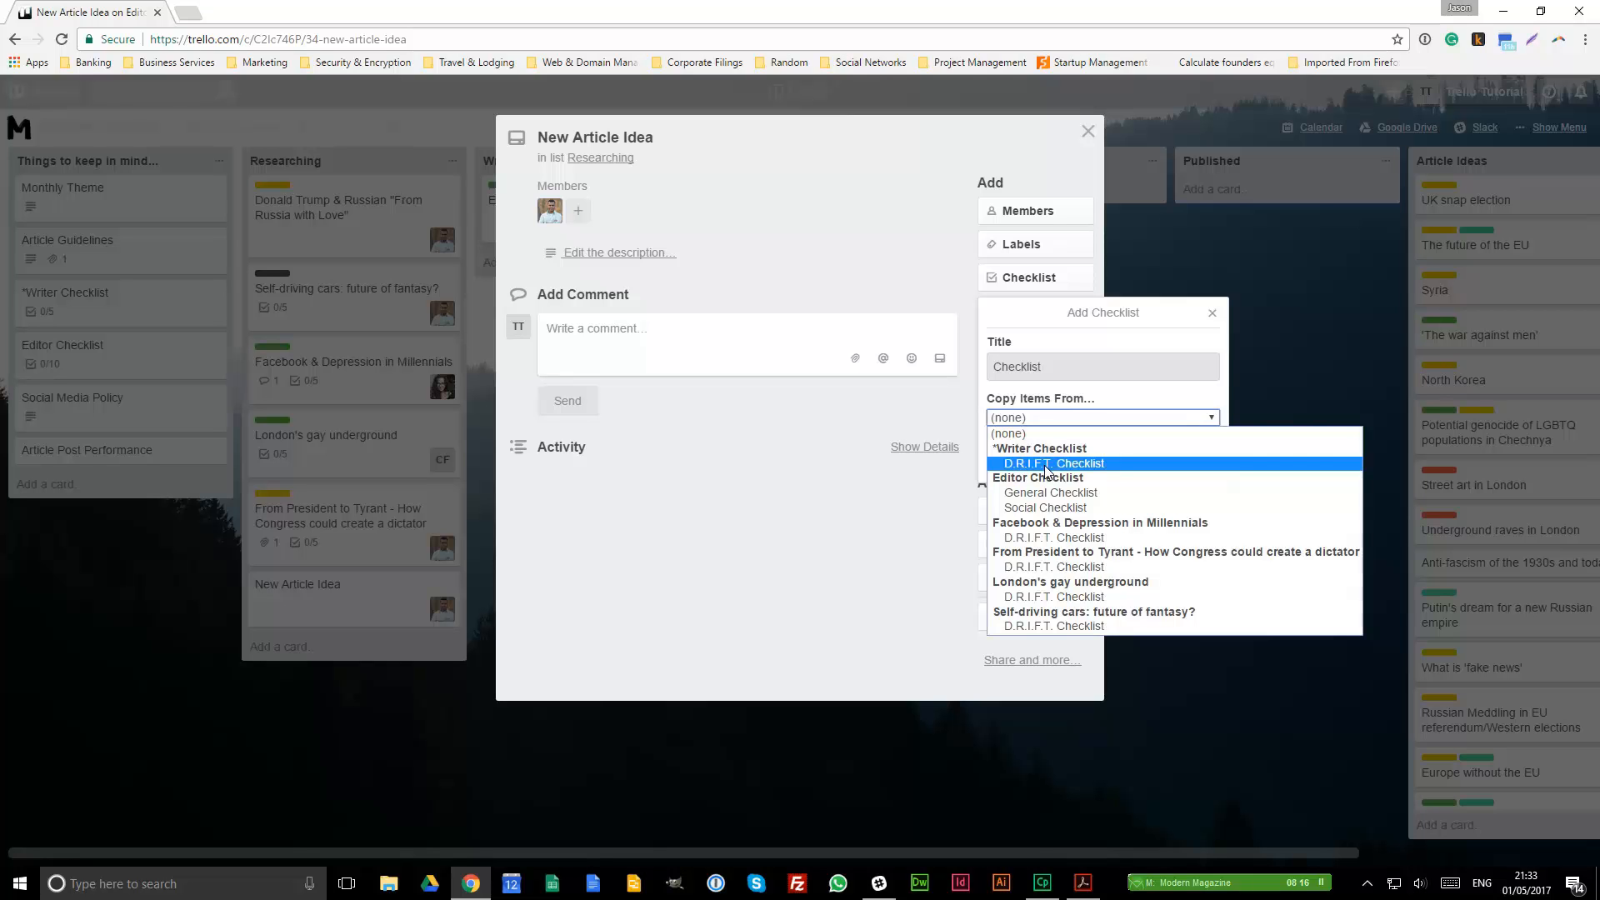
click(1117, 463)
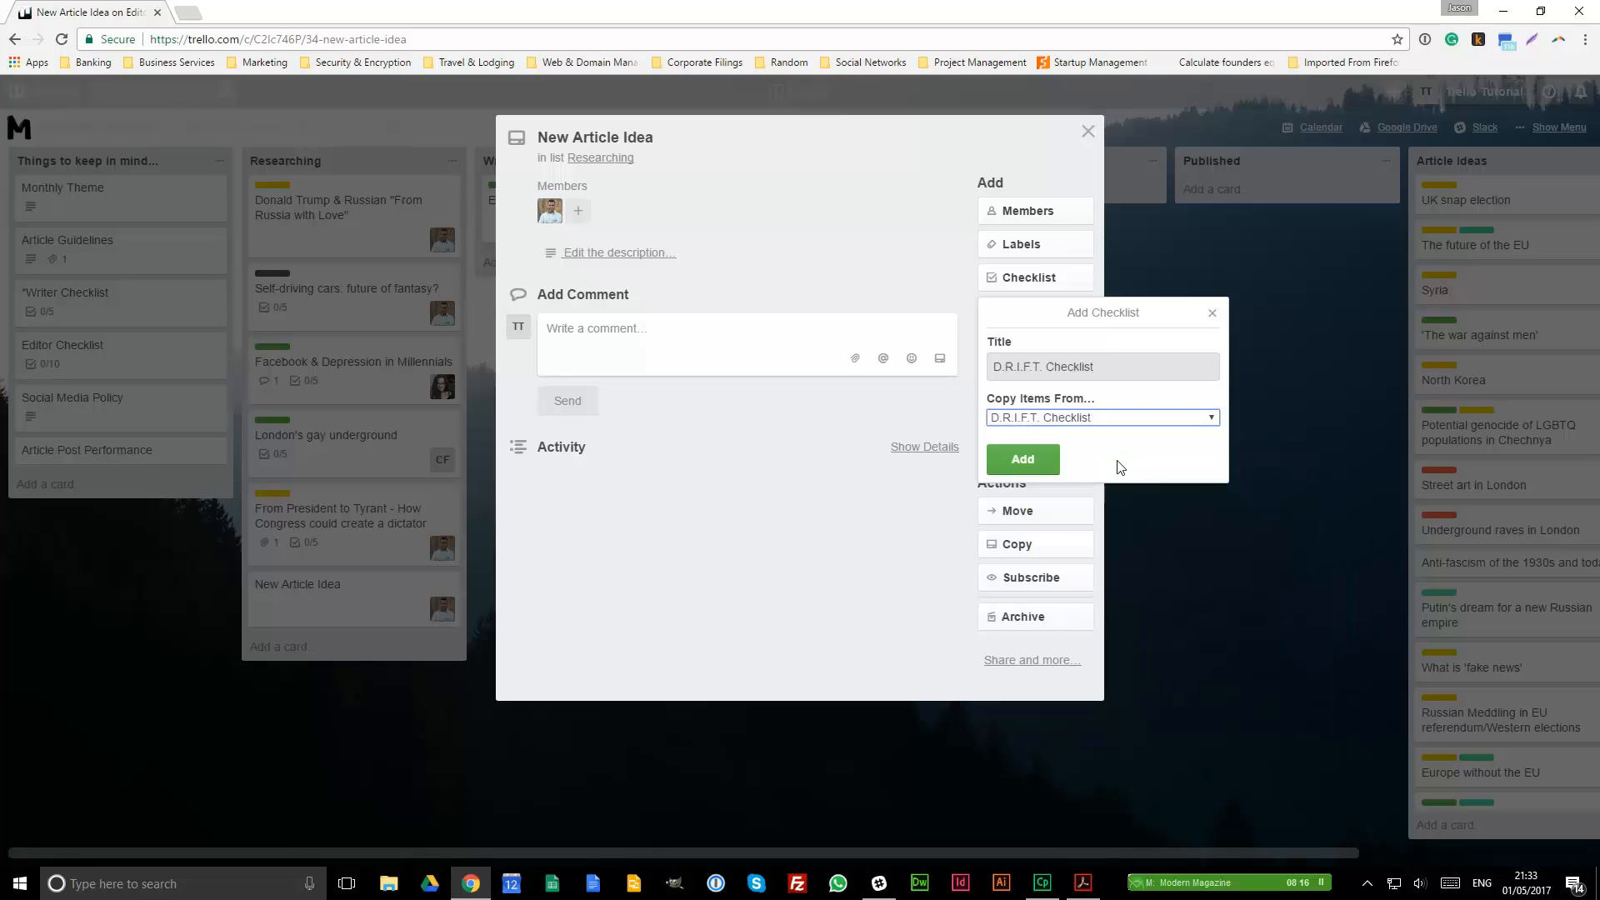
click(1039, 464)
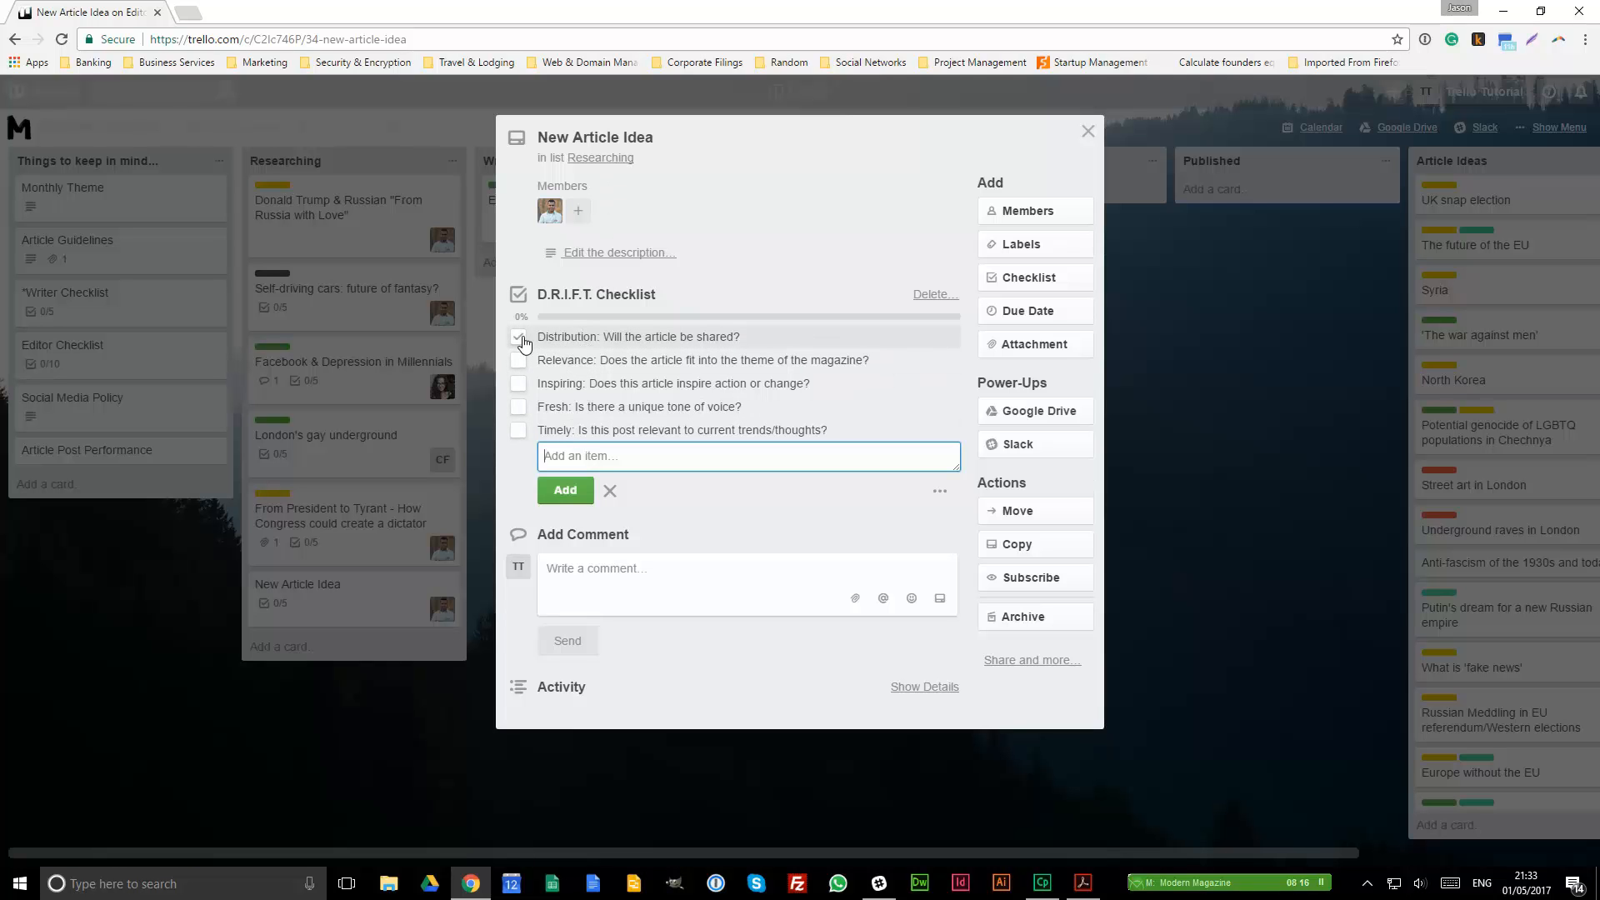
Step: Mark the Distribution, Relevance, Inspiring, Fresh and Timely items of the D.R.I.F.T. Checklist as complete
click(518, 338)
click(520, 361)
click(519, 384)
click(519, 407)
click(518, 431)
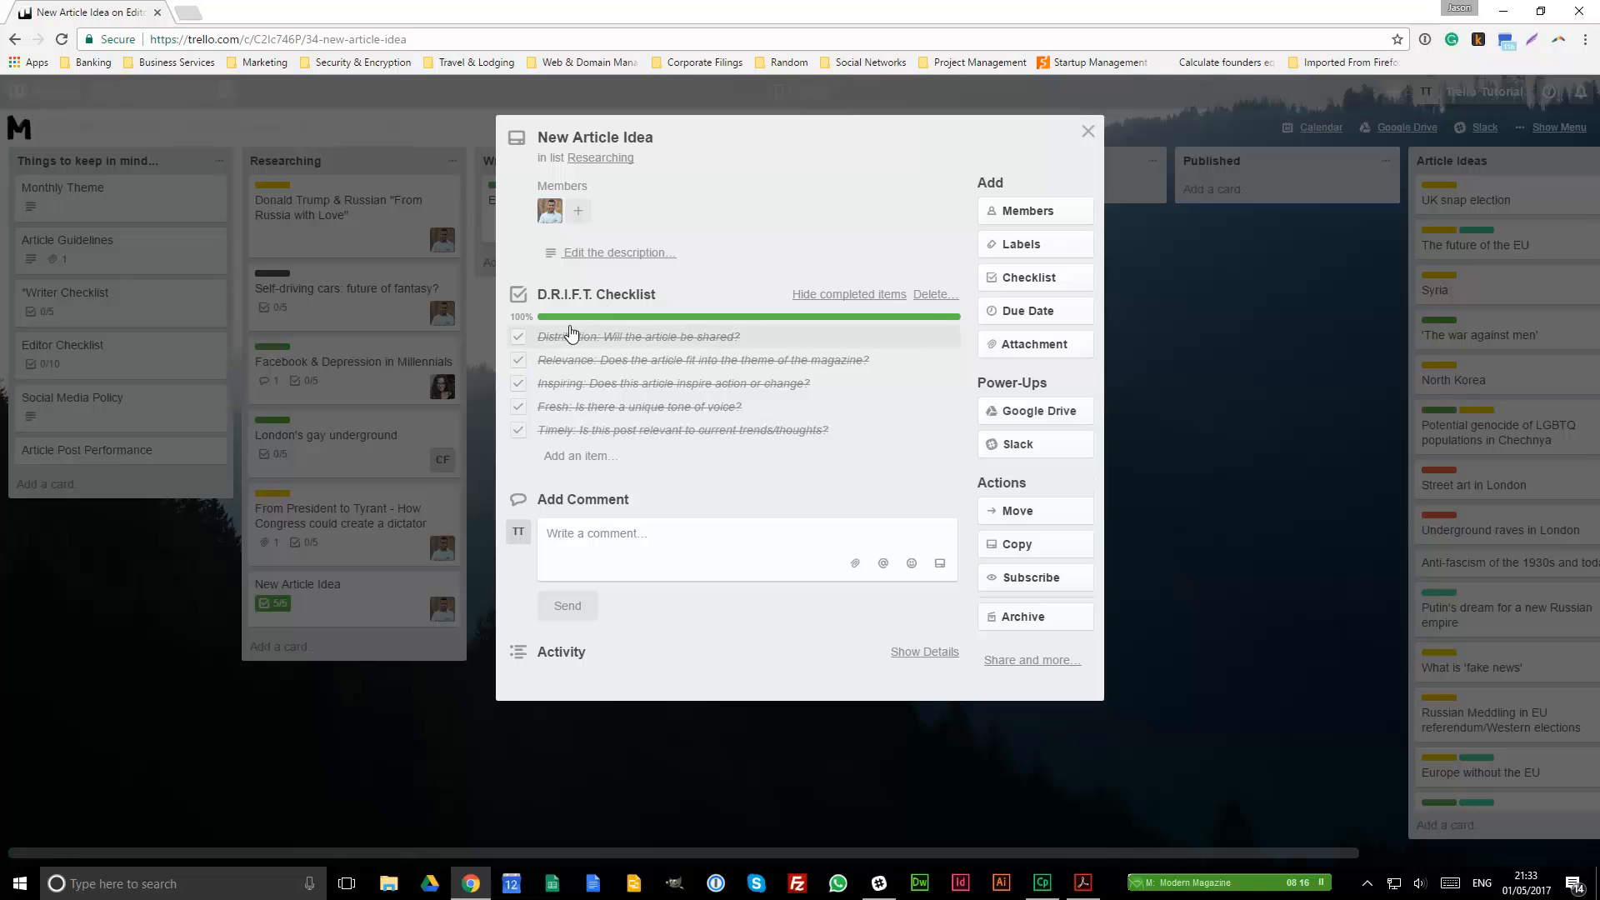
Step: Clear the completion marks from all five D.R.I.F.T. Checklist items on the New Article Idea card
click(519, 336)
click(518, 360)
click(519, 385)
click(518, 407)
click(518, 430)
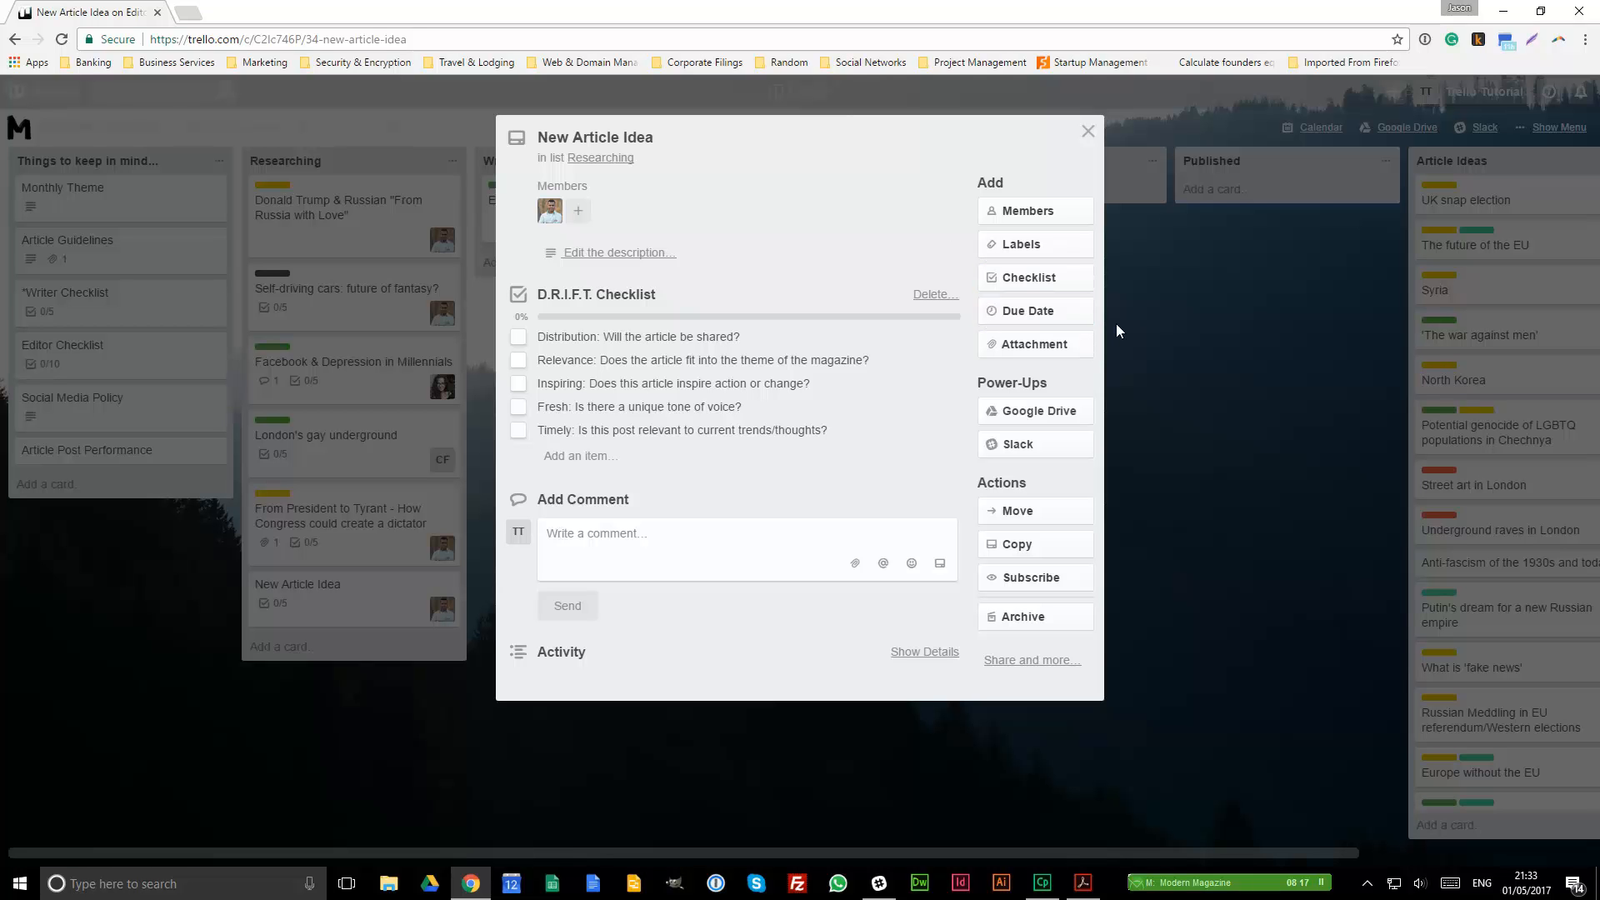
Step: Add the Business/Entrepreneurship and Society/Culture/LGBTQ labels to the New Article Idea card
click(1086, 257)
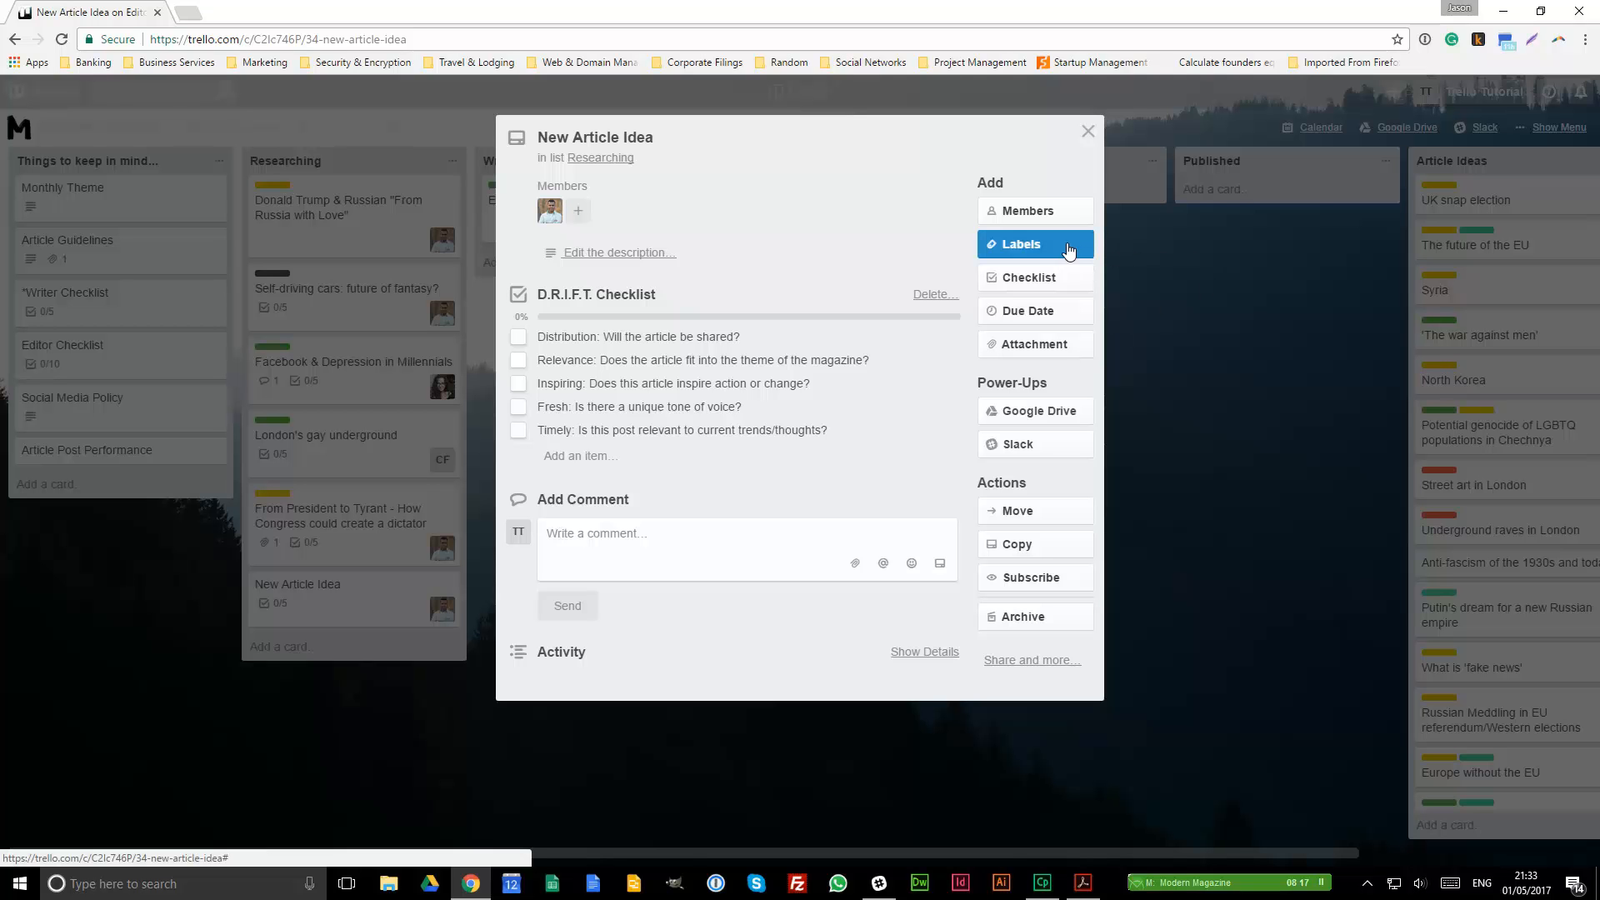
click(1069, 250)
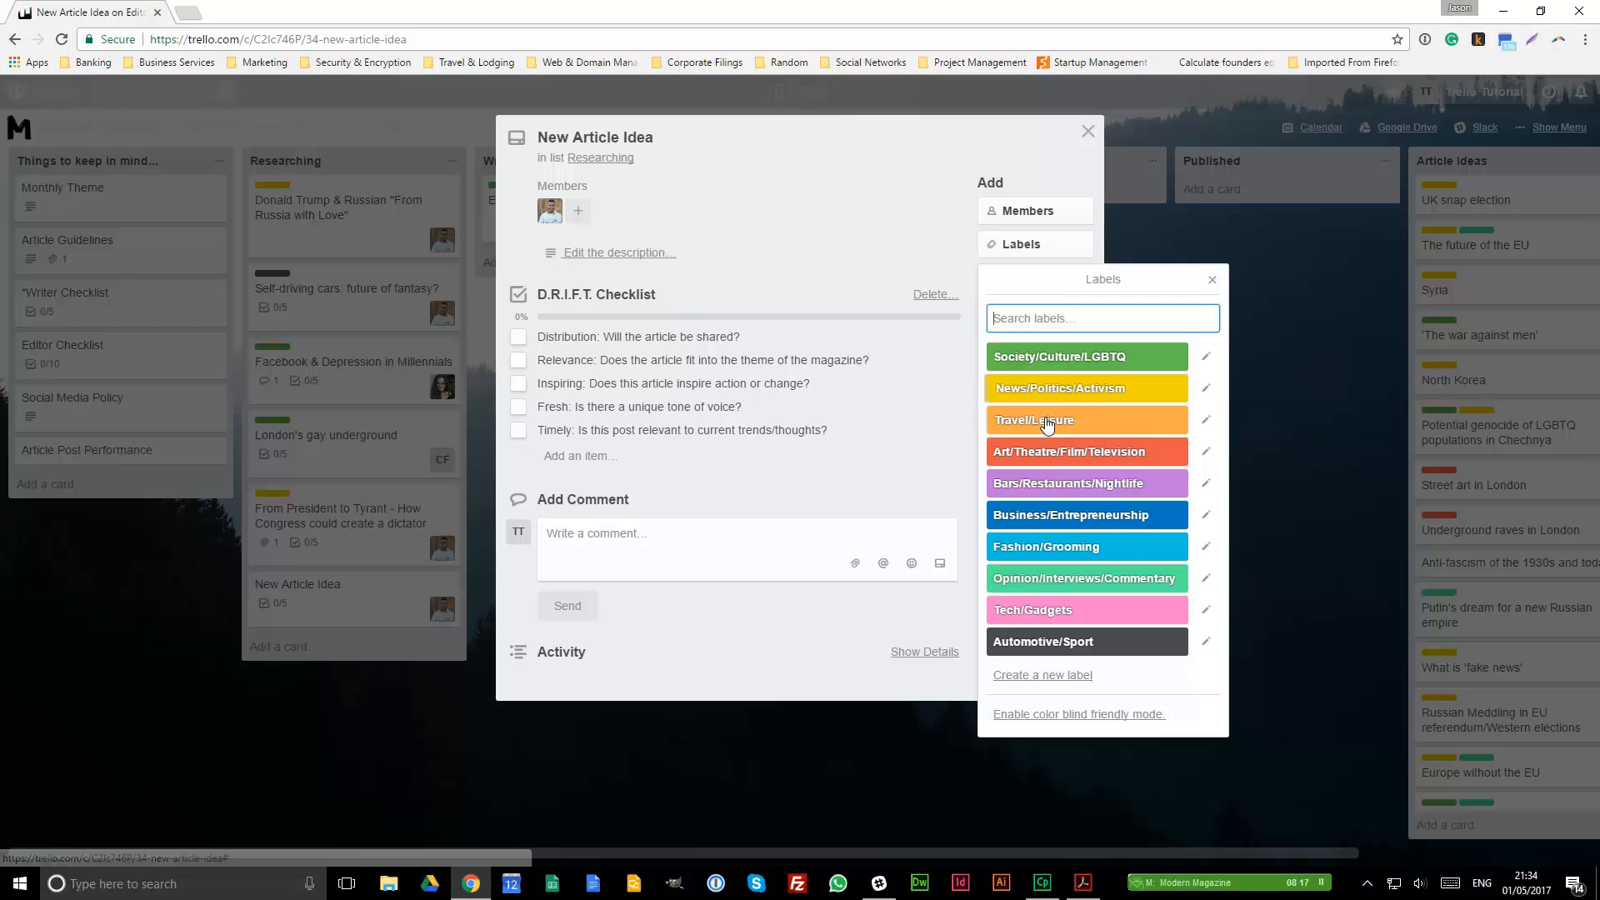
click(1052, 515)
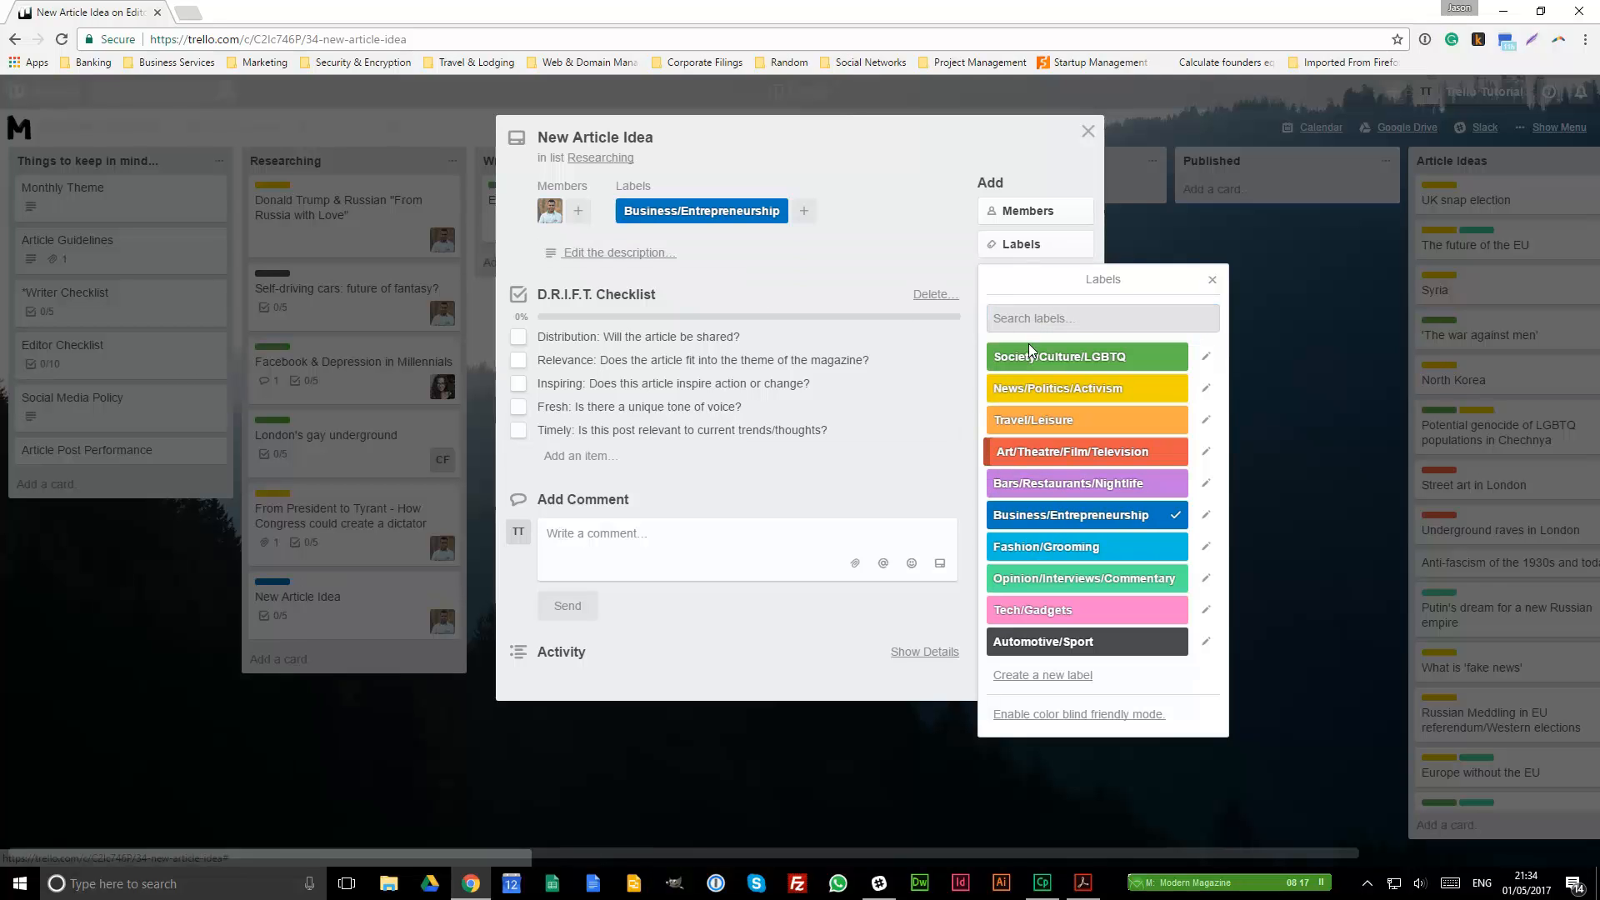
click(1067, 357)
click(1214, 281)
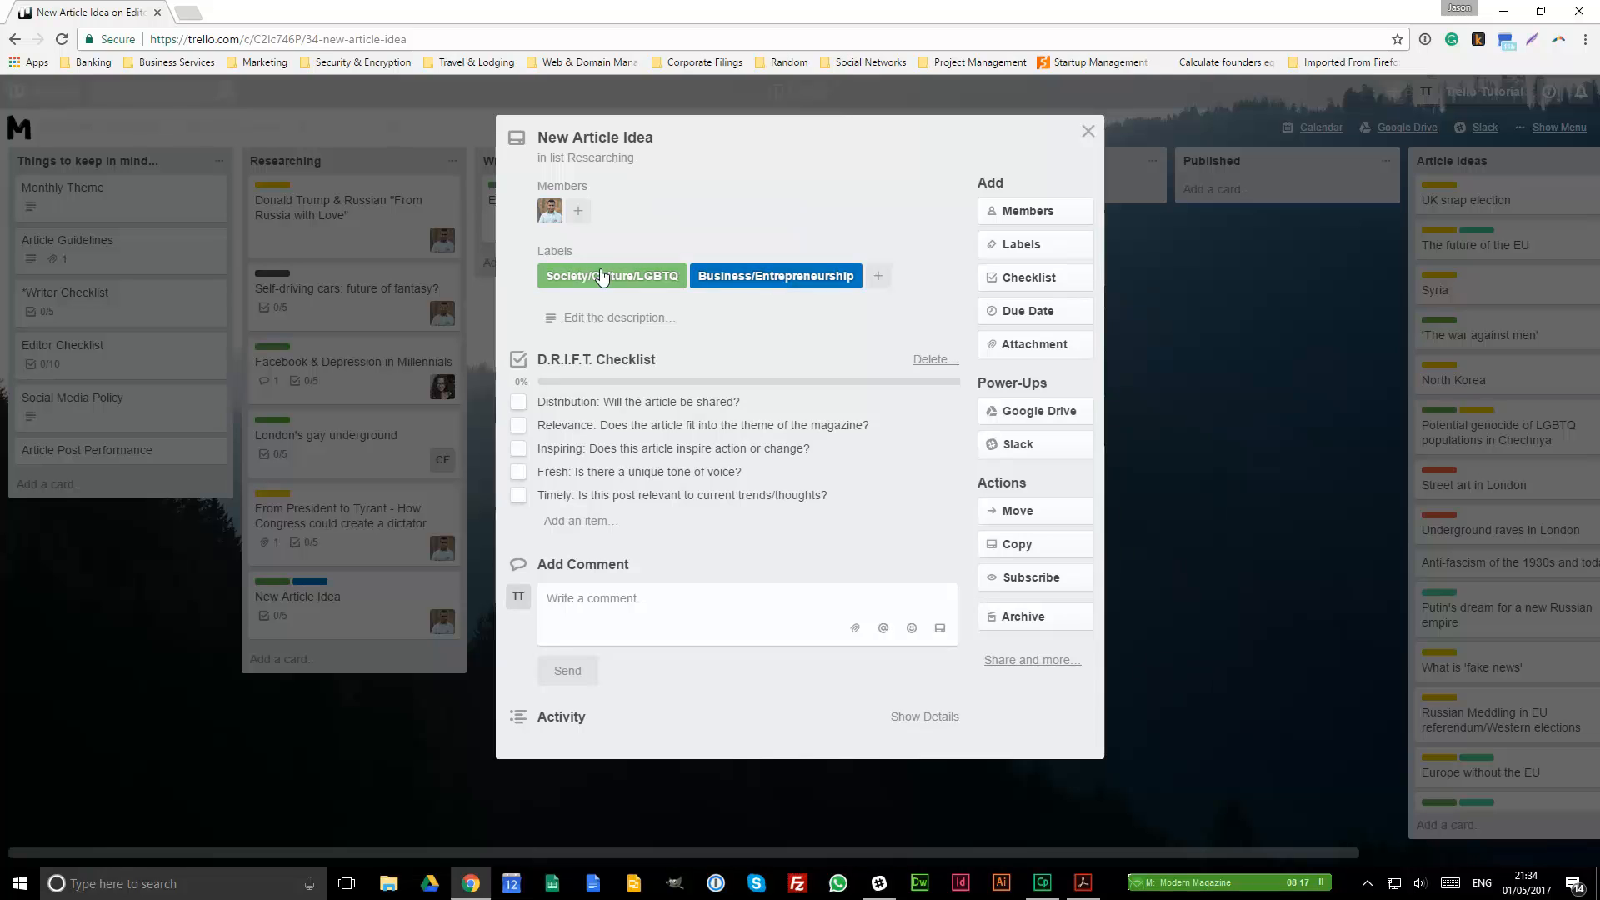
Step: Remove both labels from the New Article Idea card and reapply Society/Culture/LGBTQ and Business/Entrepreneurship
click(794, 285)
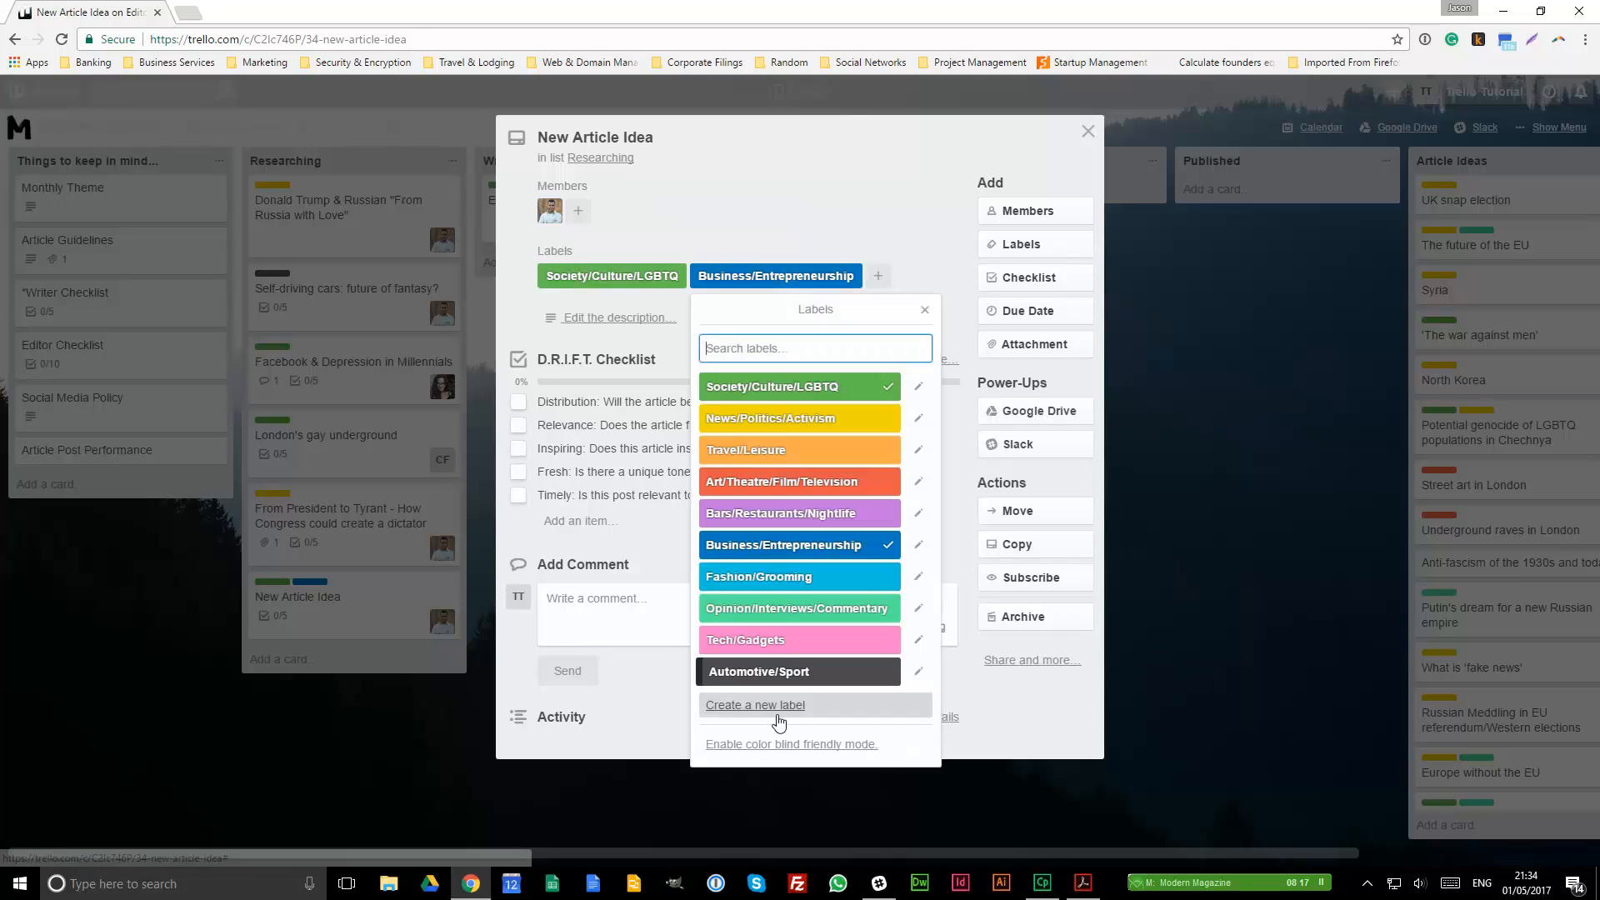
click(889, 553)
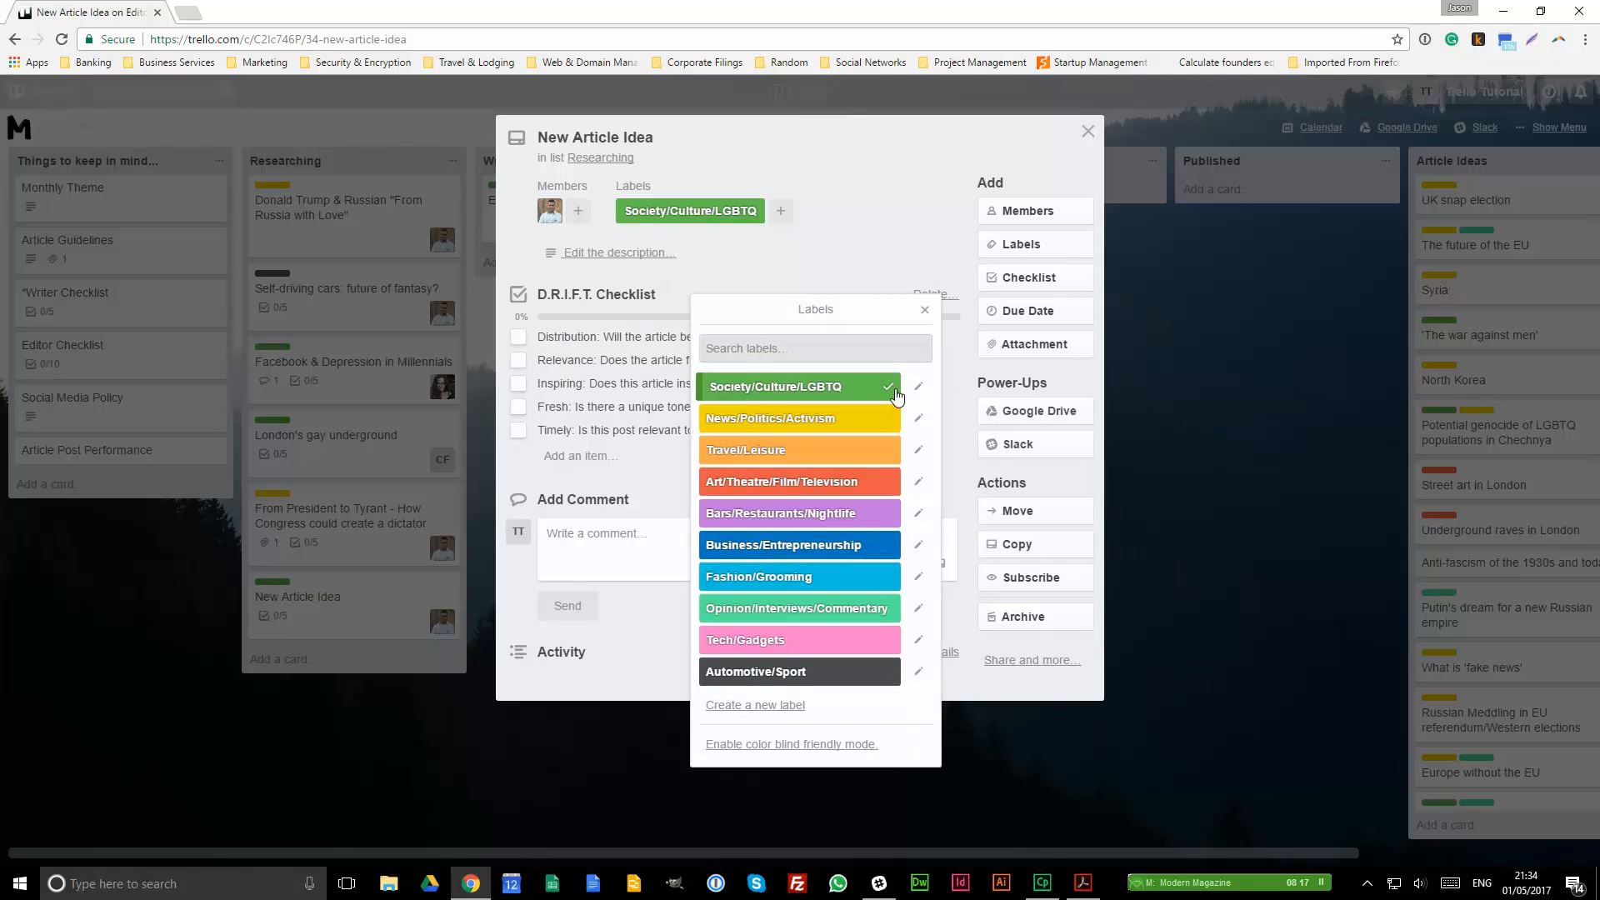
click(886, 385)
click(1021, 244)
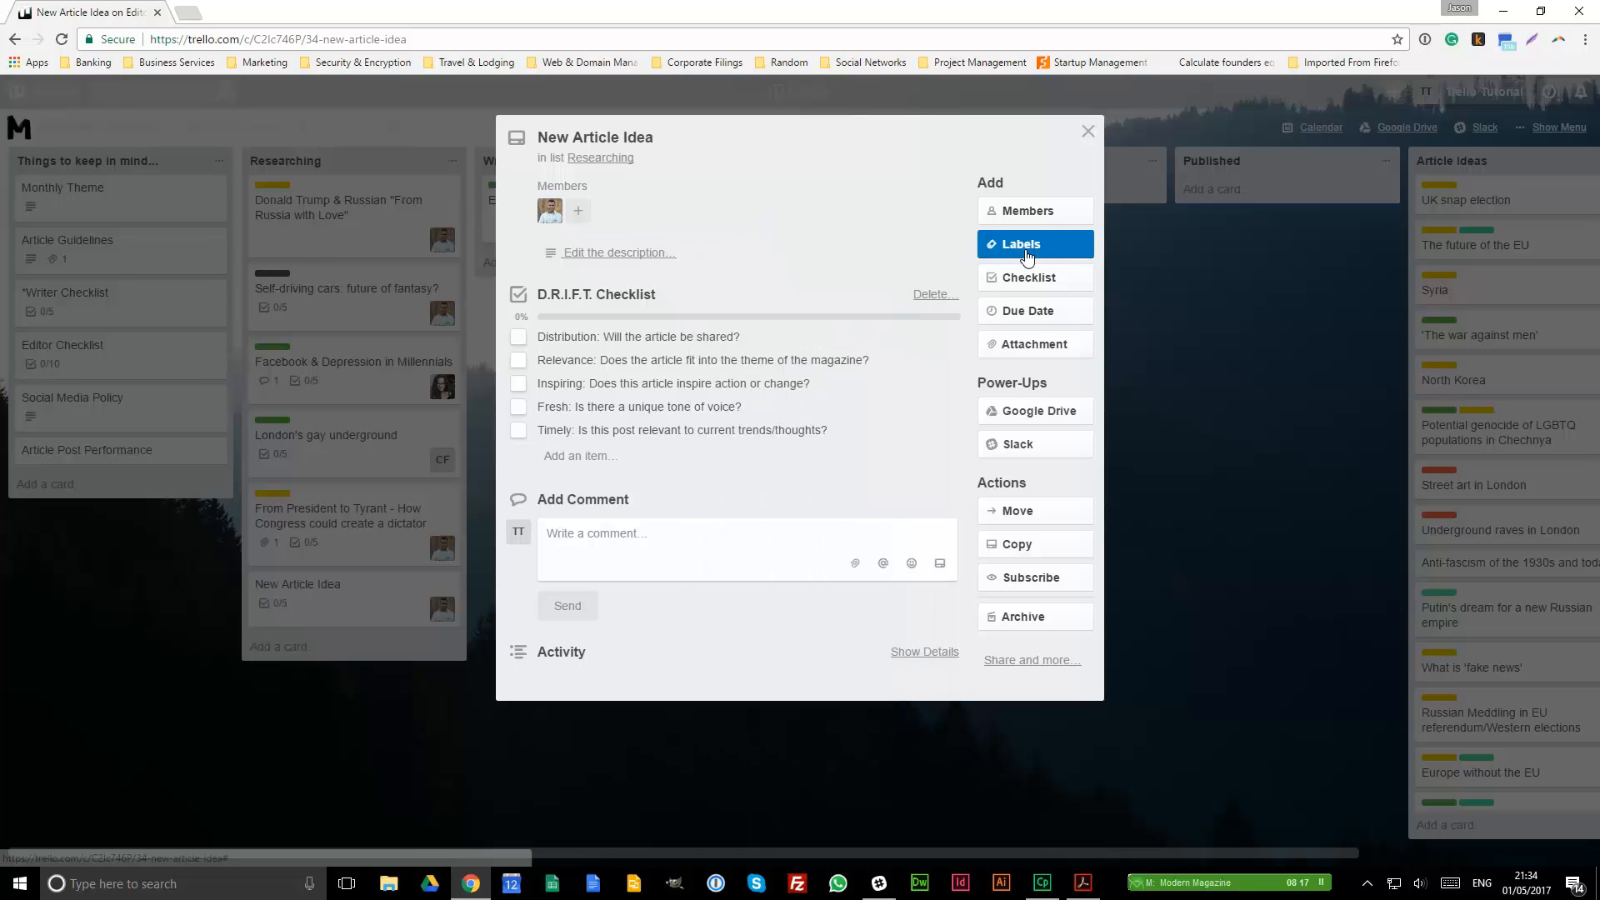
click(1051, 357)
click(1051, 515)
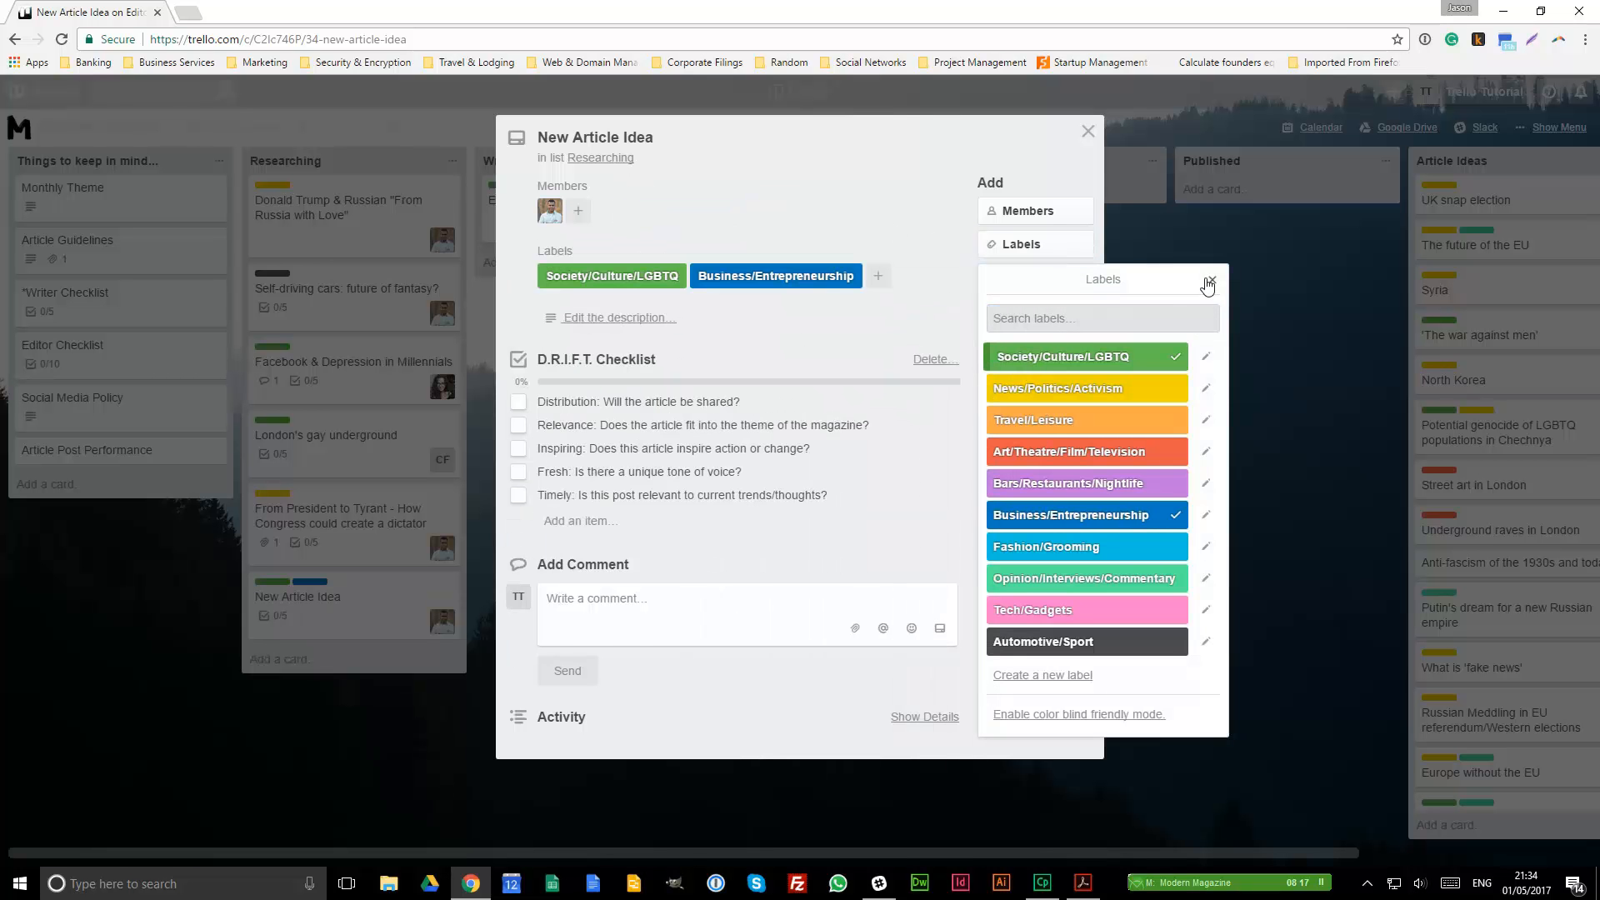
click(1212, 279)
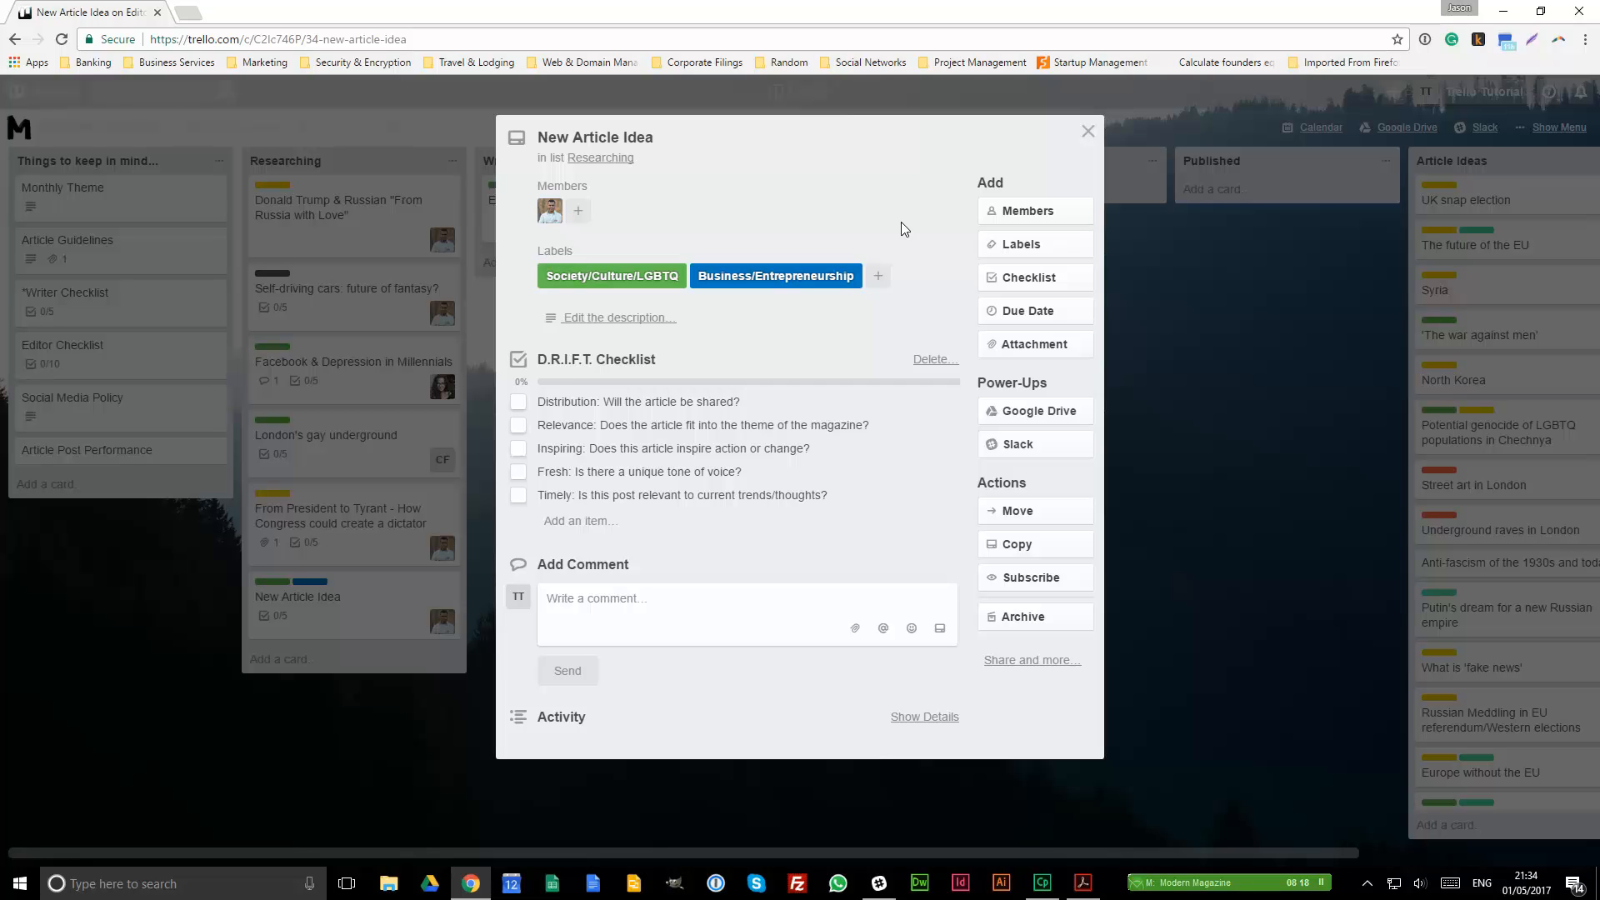
click(1037, 346)
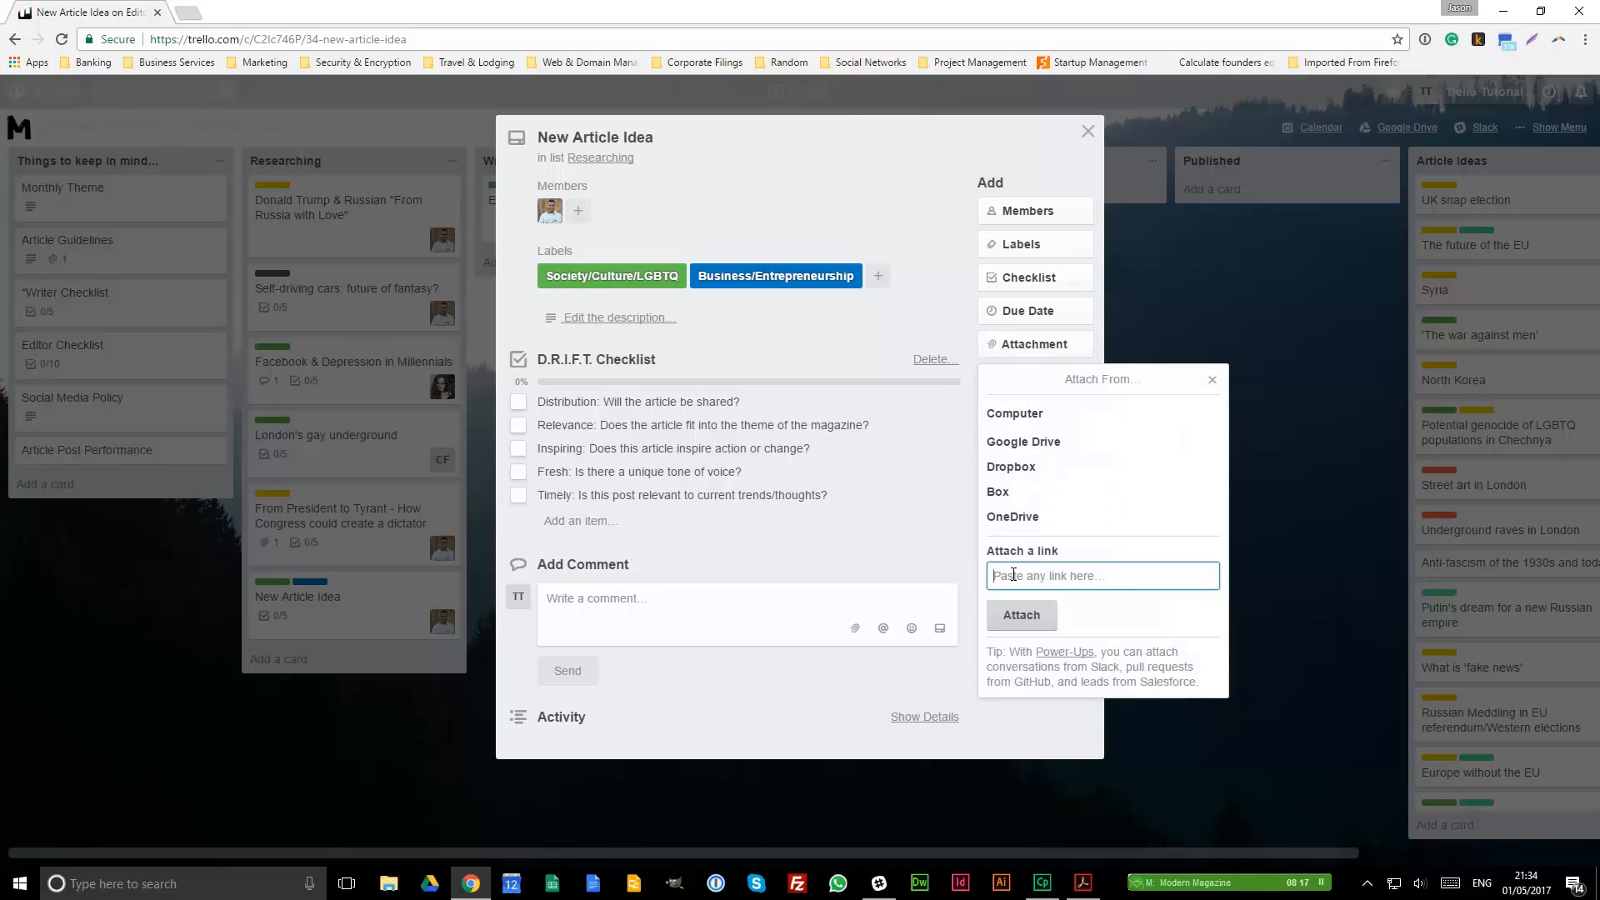
text(www.cnn.co)
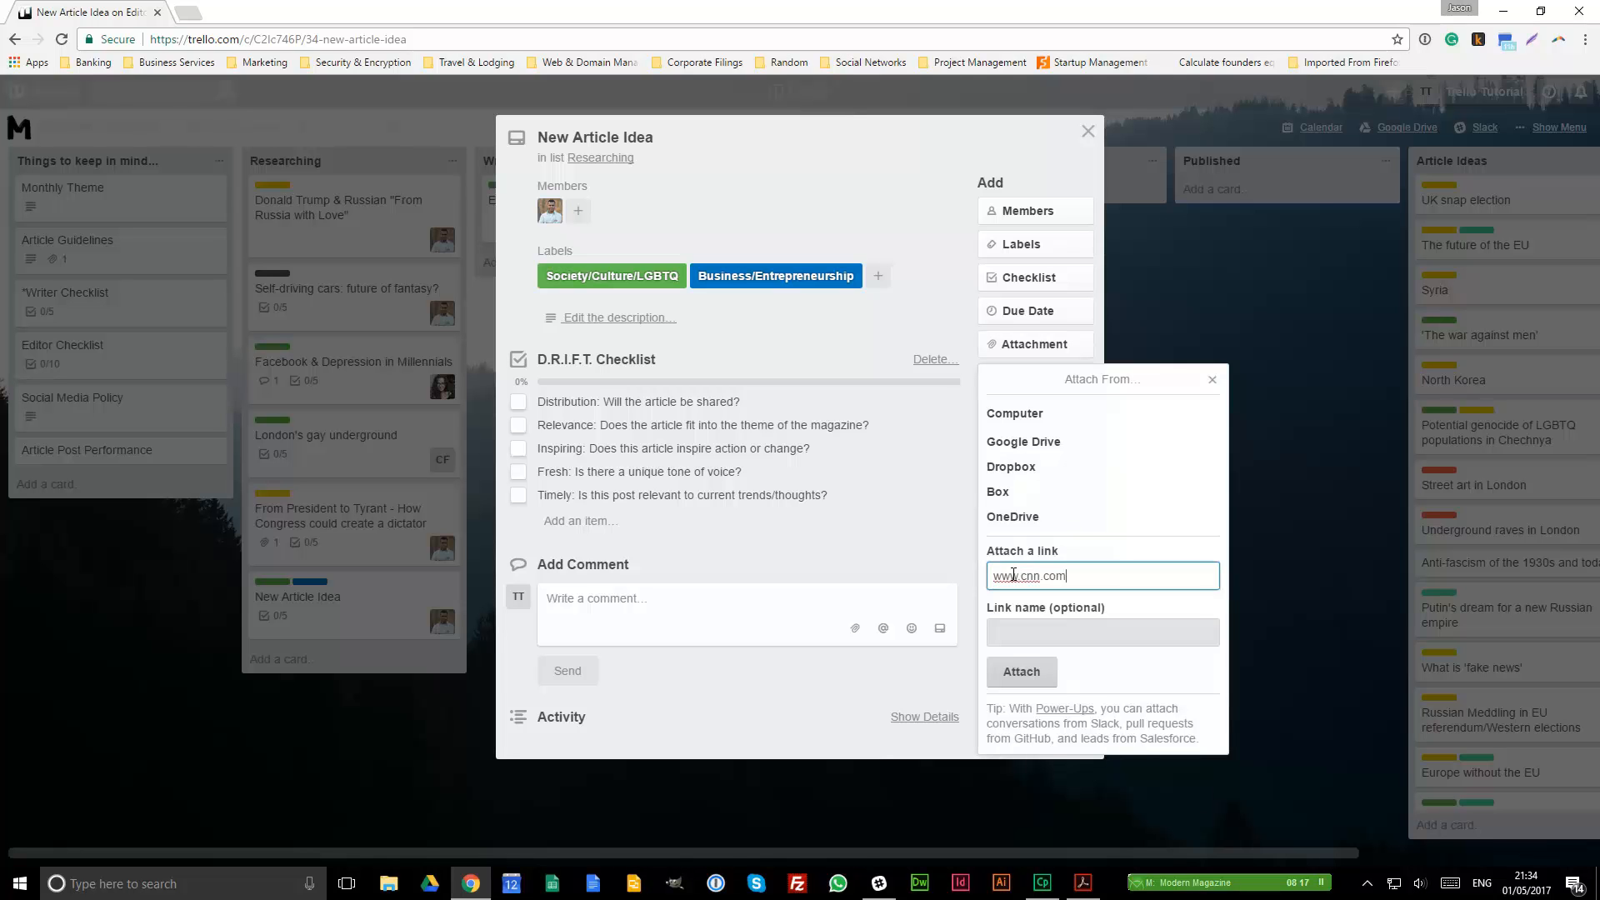
text(m)
key(Tab)
text(CNN)
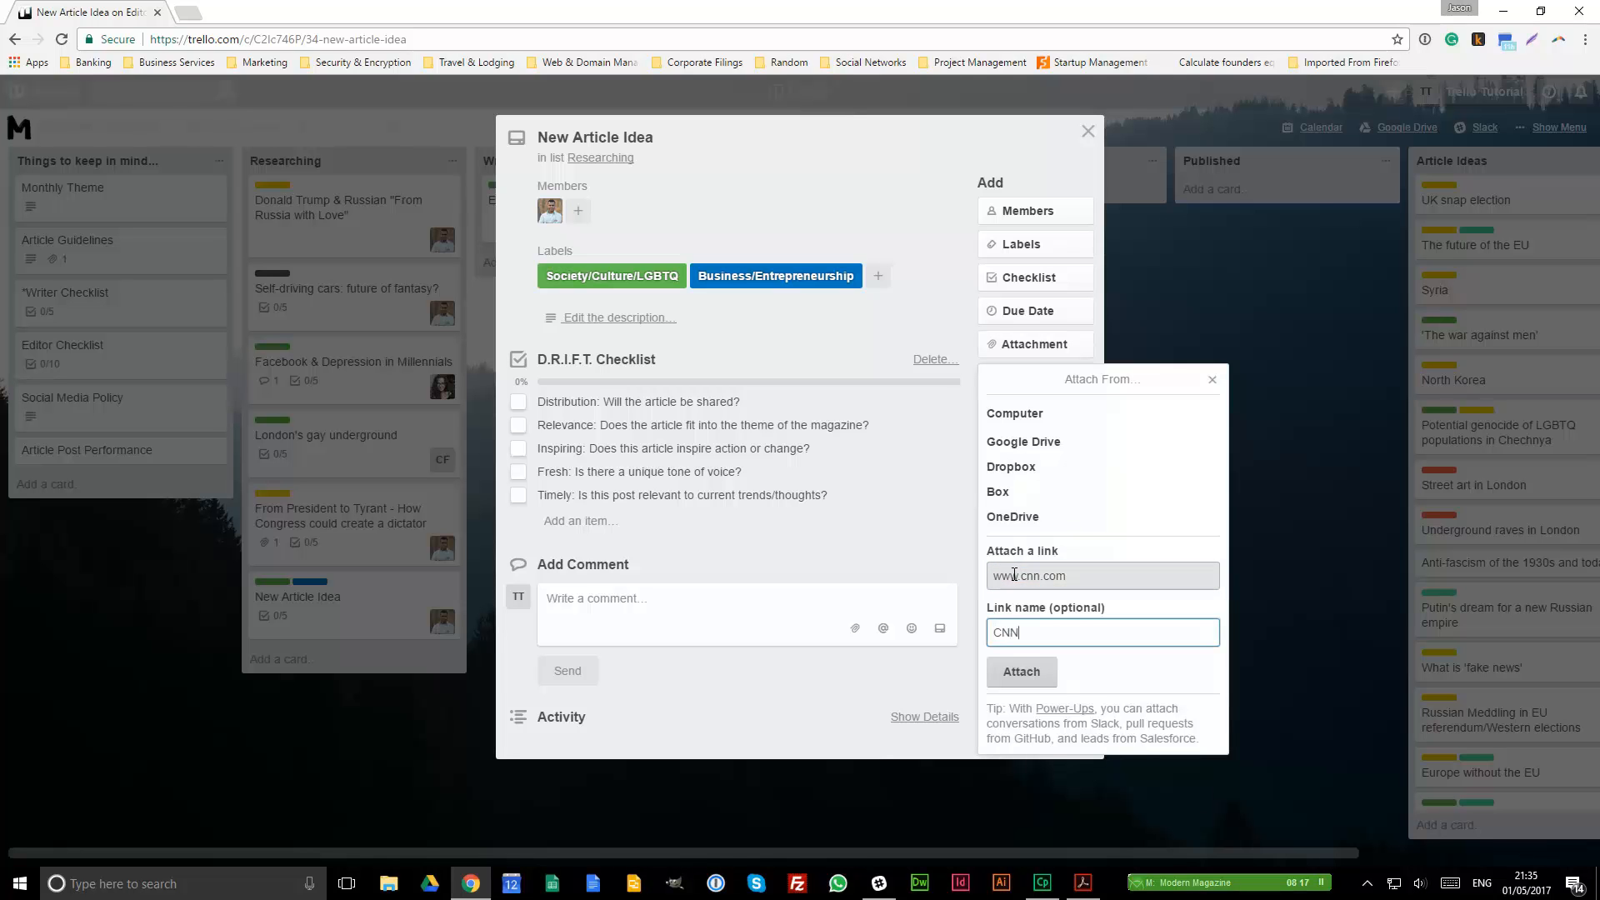
click(1054, 690)
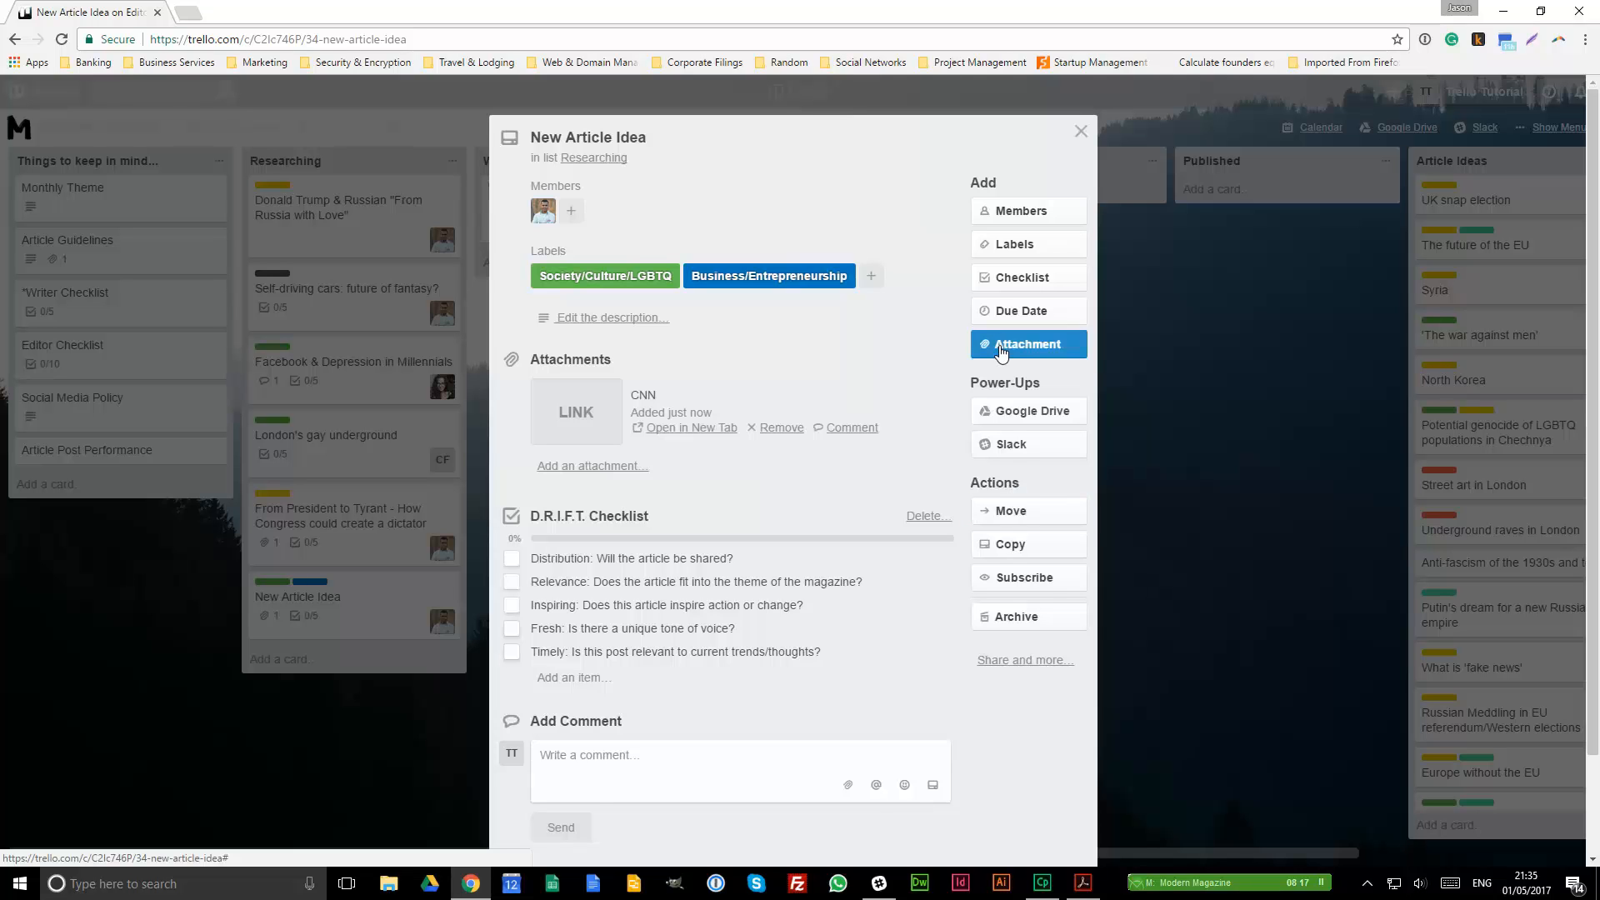
Step: Review the available attachment sources for the New Article Idea card and dismiss them without attaching anything
click(1001, 350)
click(1005, 349)
click(1009, 349)
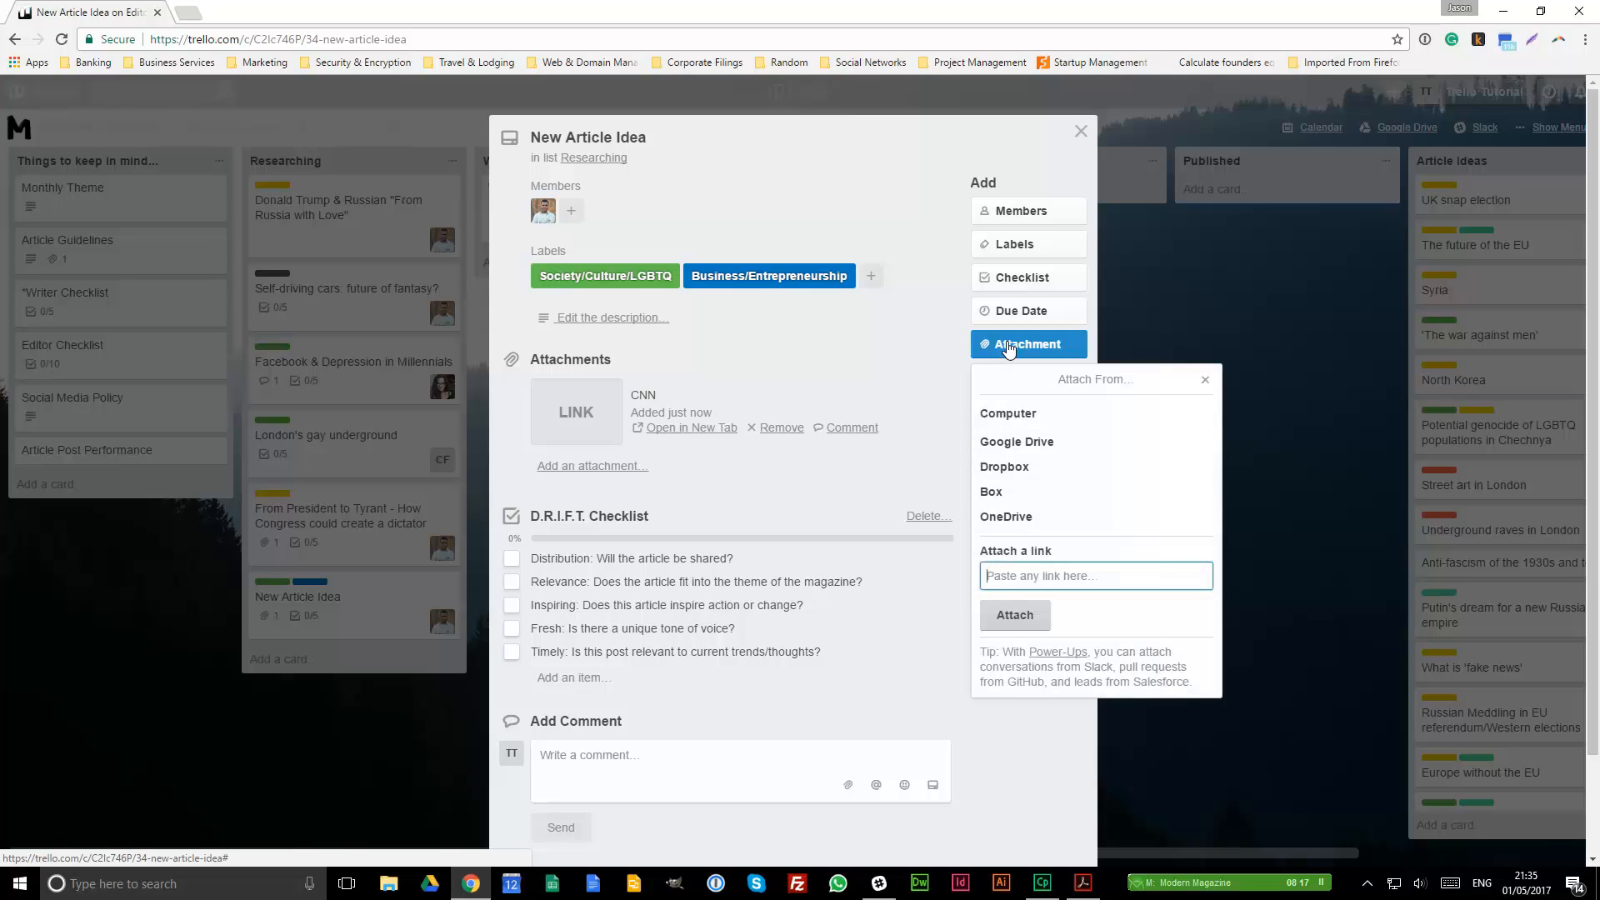
click(1022, 356)
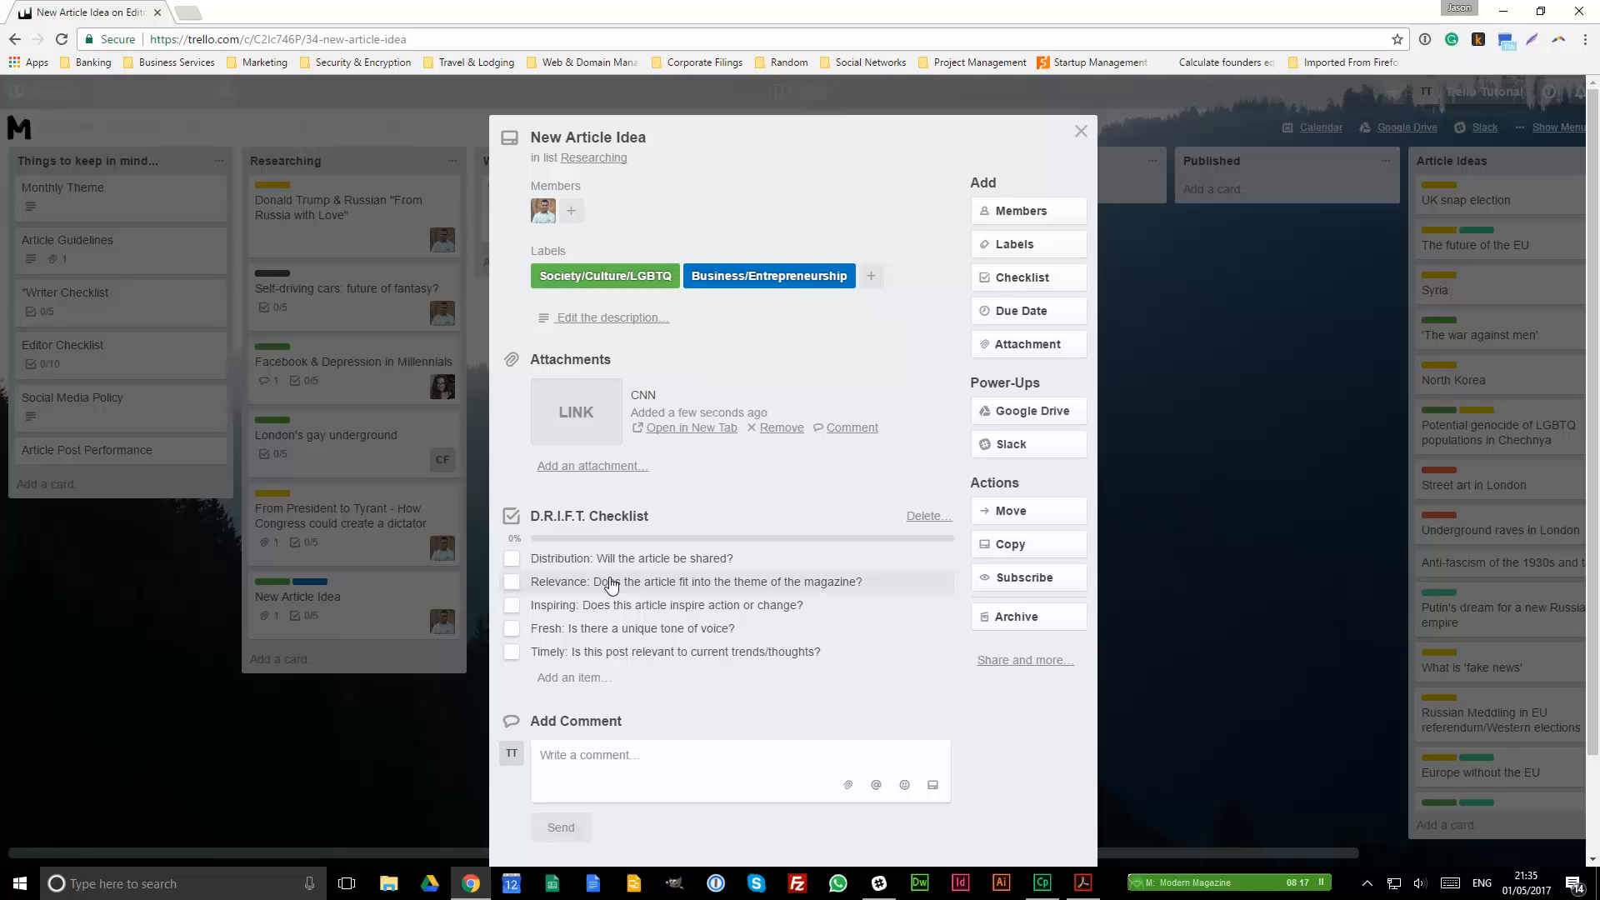
Step: Close the New Article Idea card without commenting and move it from Researching to the top of the Writing list
click(640, 754)
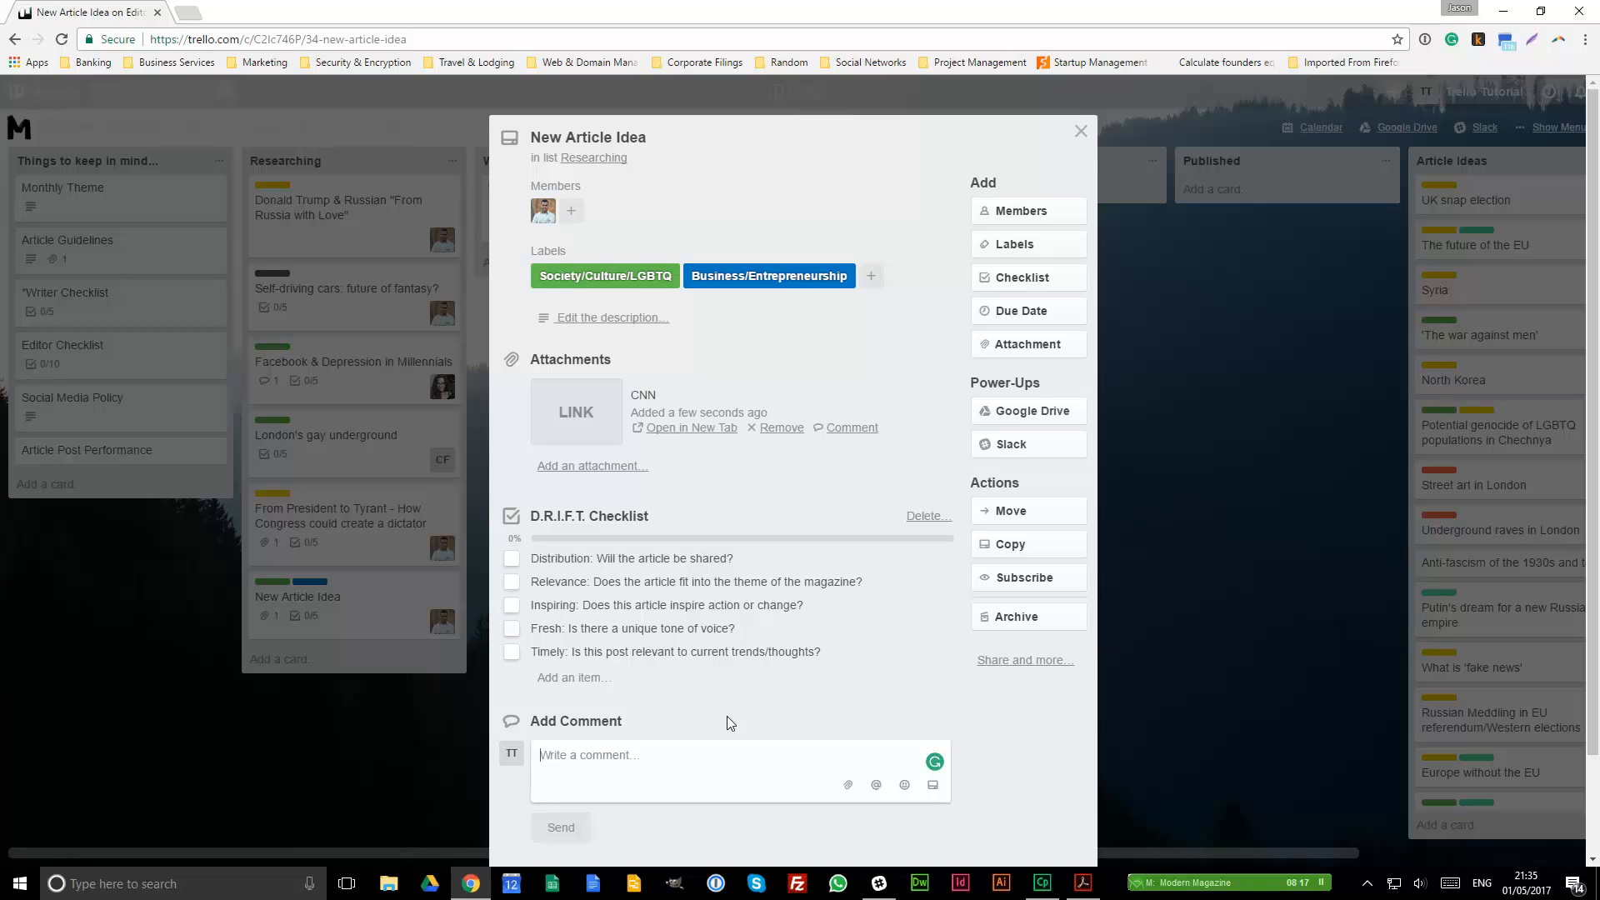
click(1080, 130)
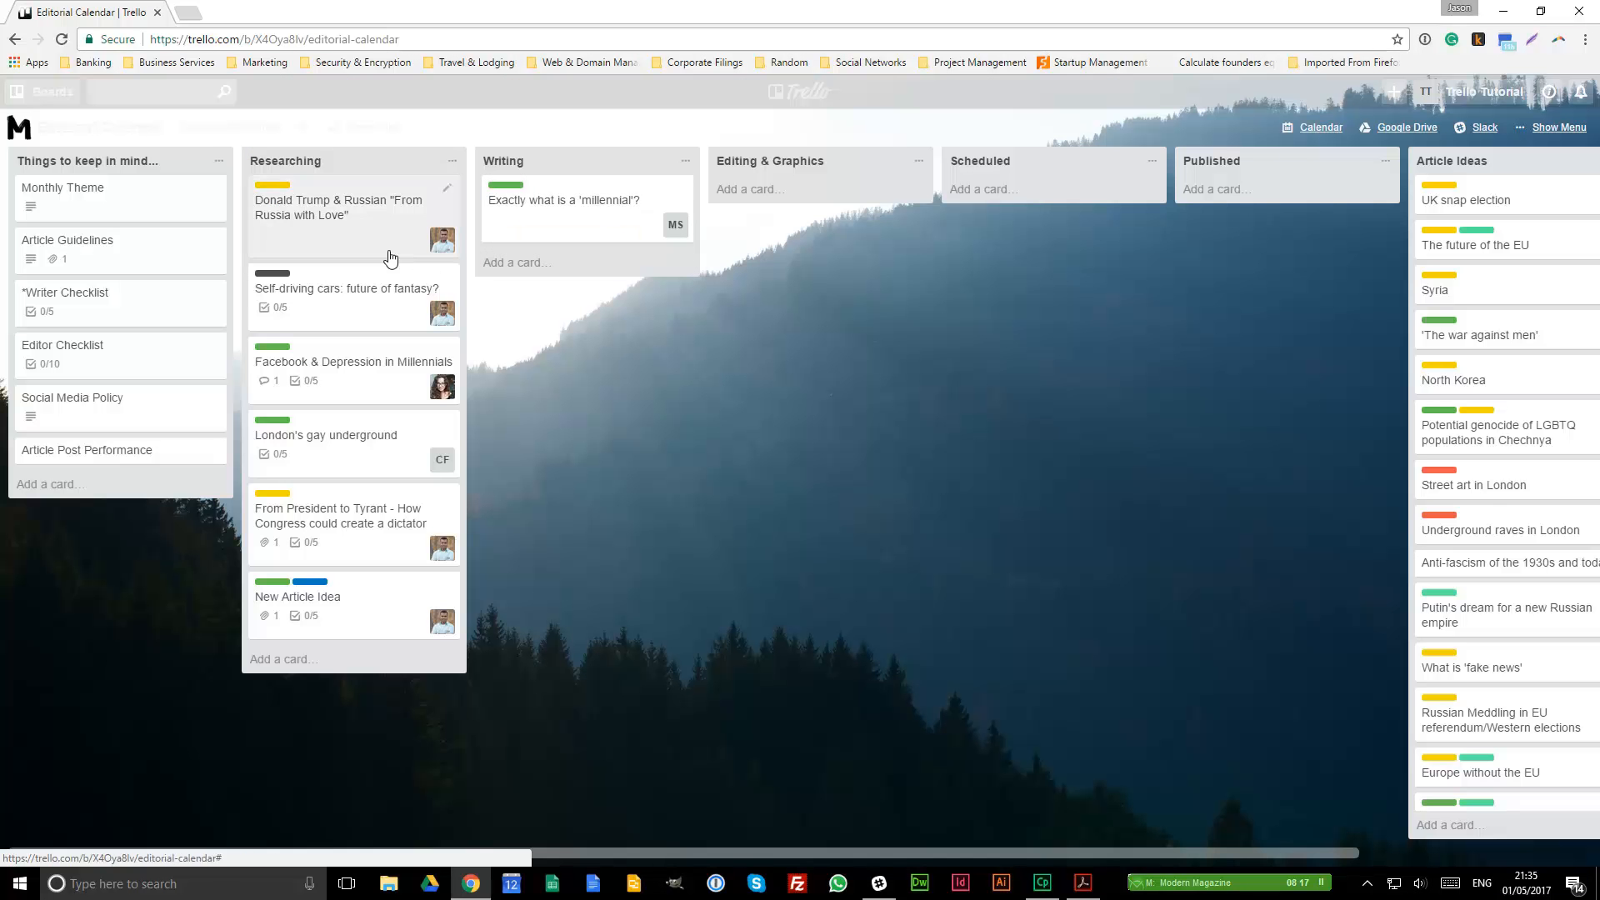
drag(346, 607, 538, 218)
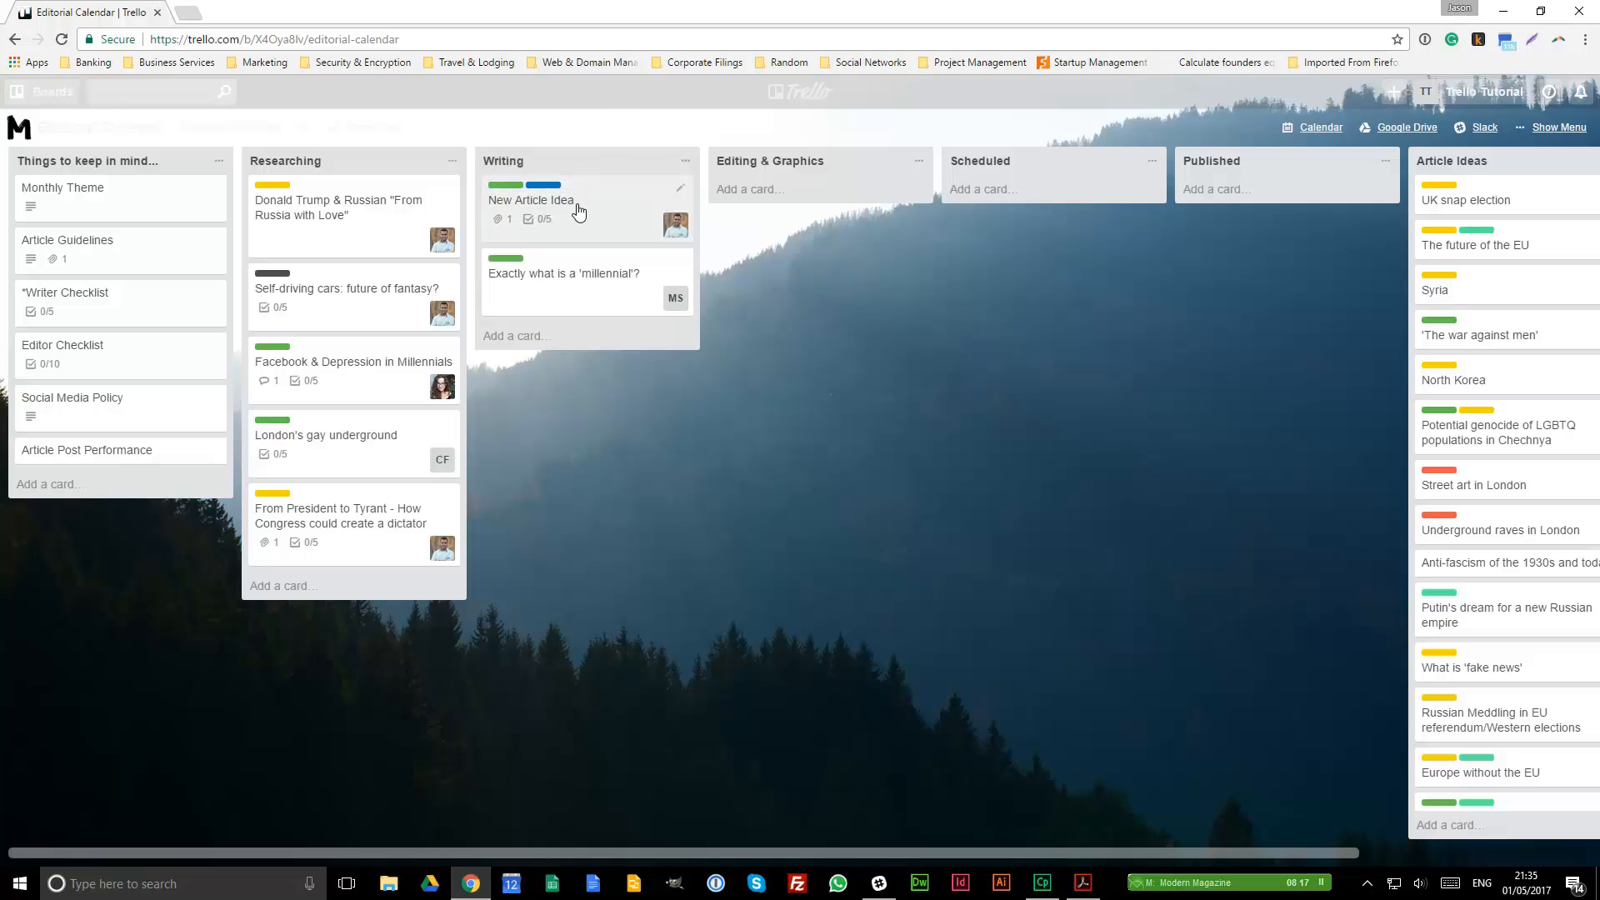
Step: Set the New Article Idea card's due date to May 9, 2017 at 12:00 PM and close the card
click(577, 209)
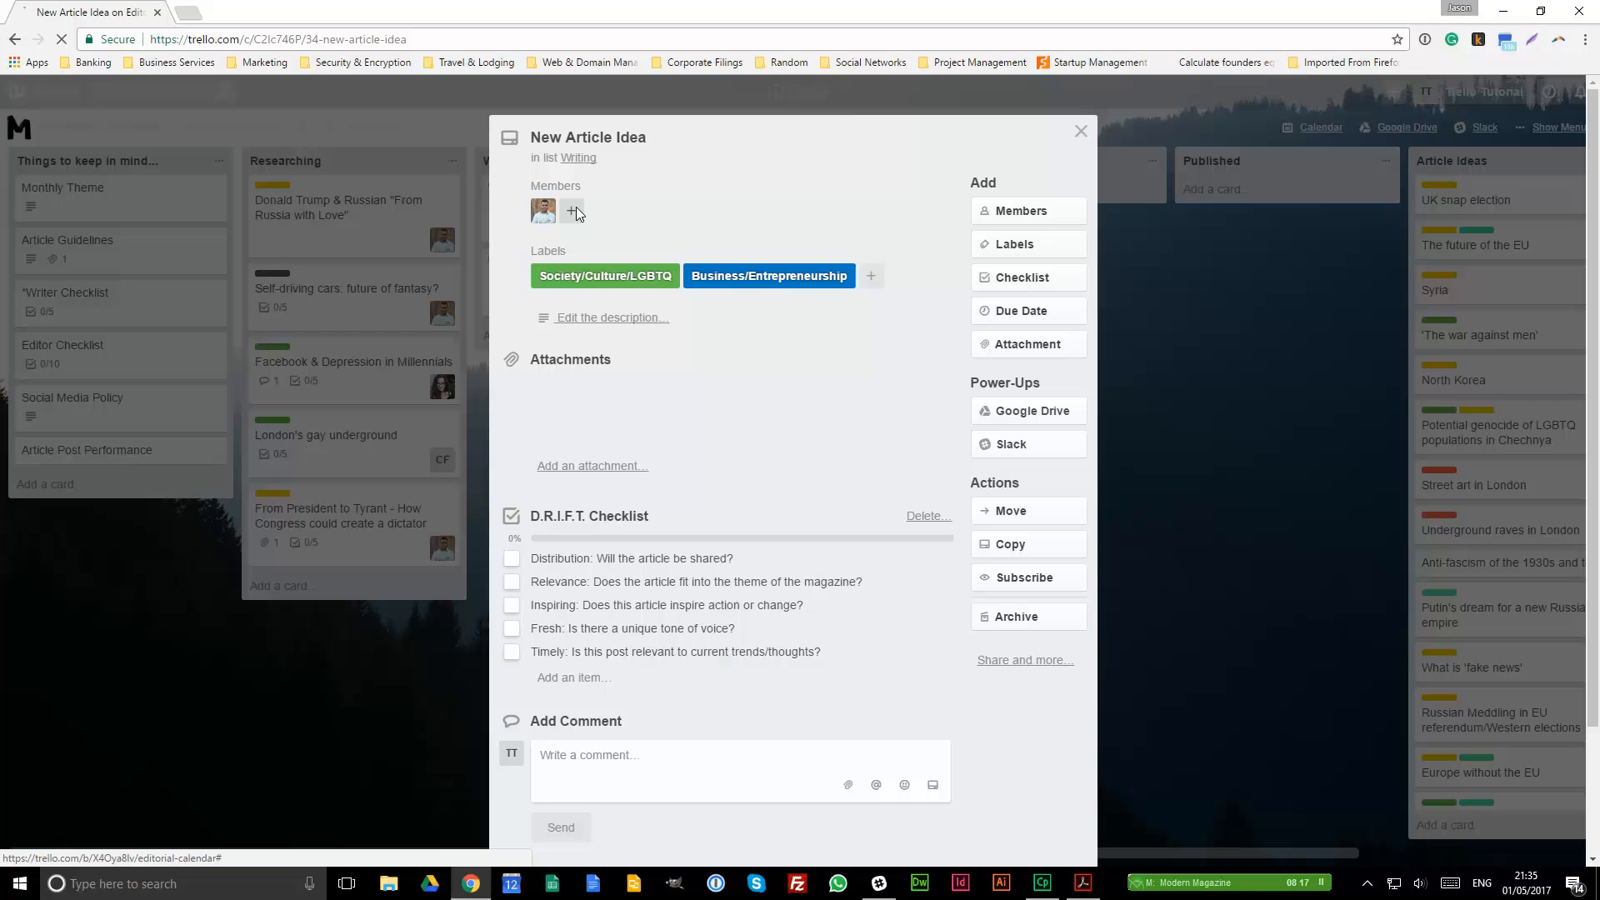
click(1024, 322)
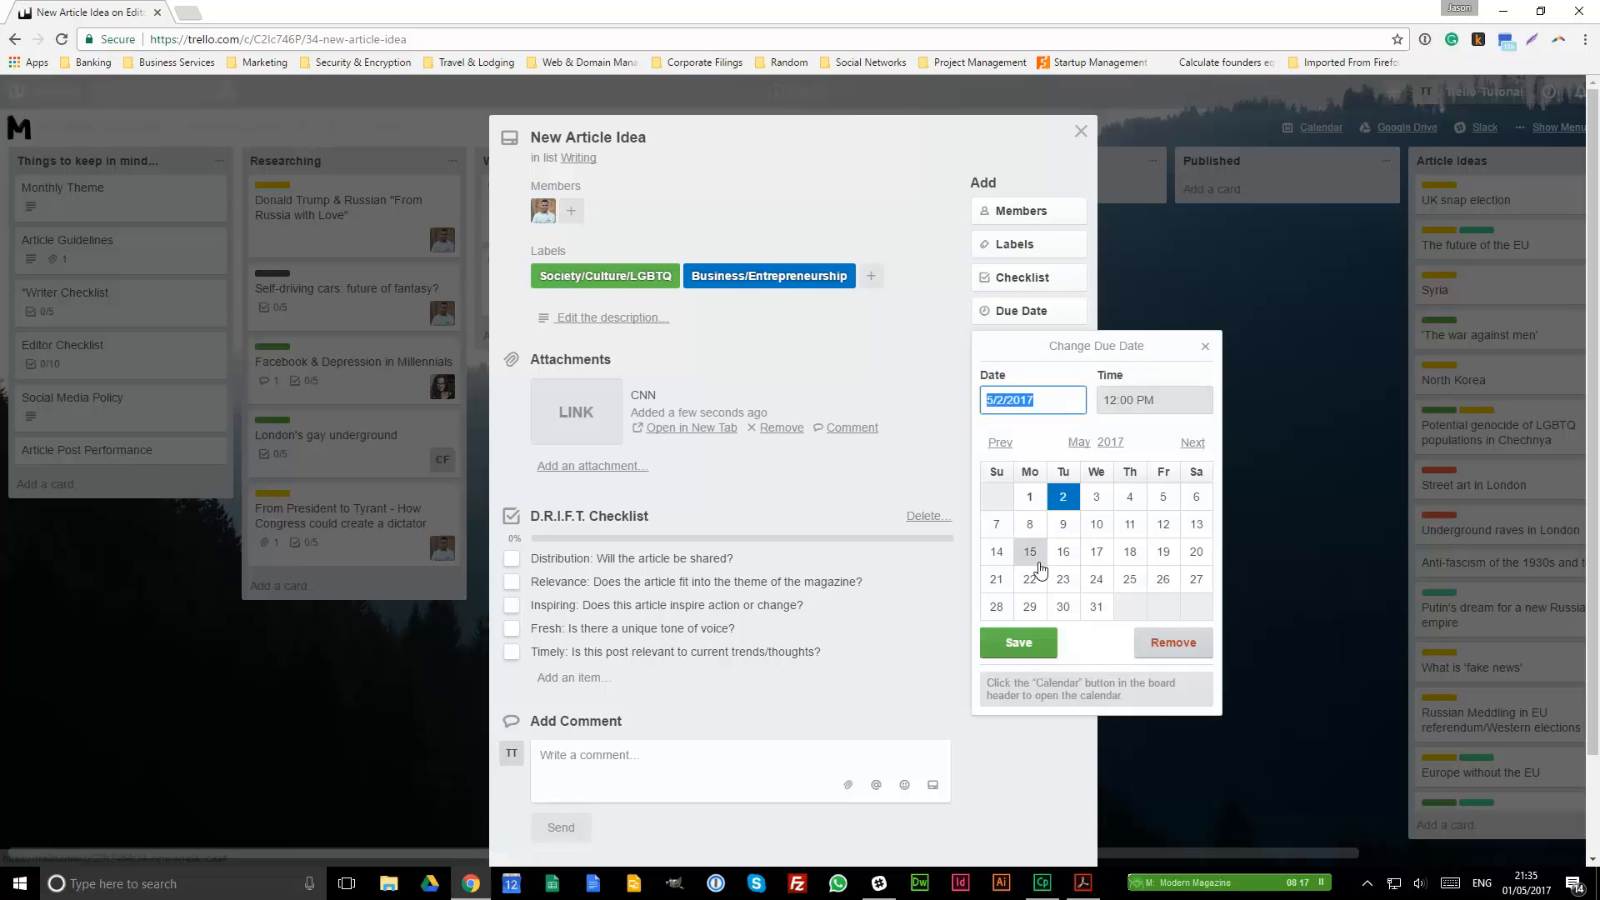
click(1064, 527)
click(1018, 647)
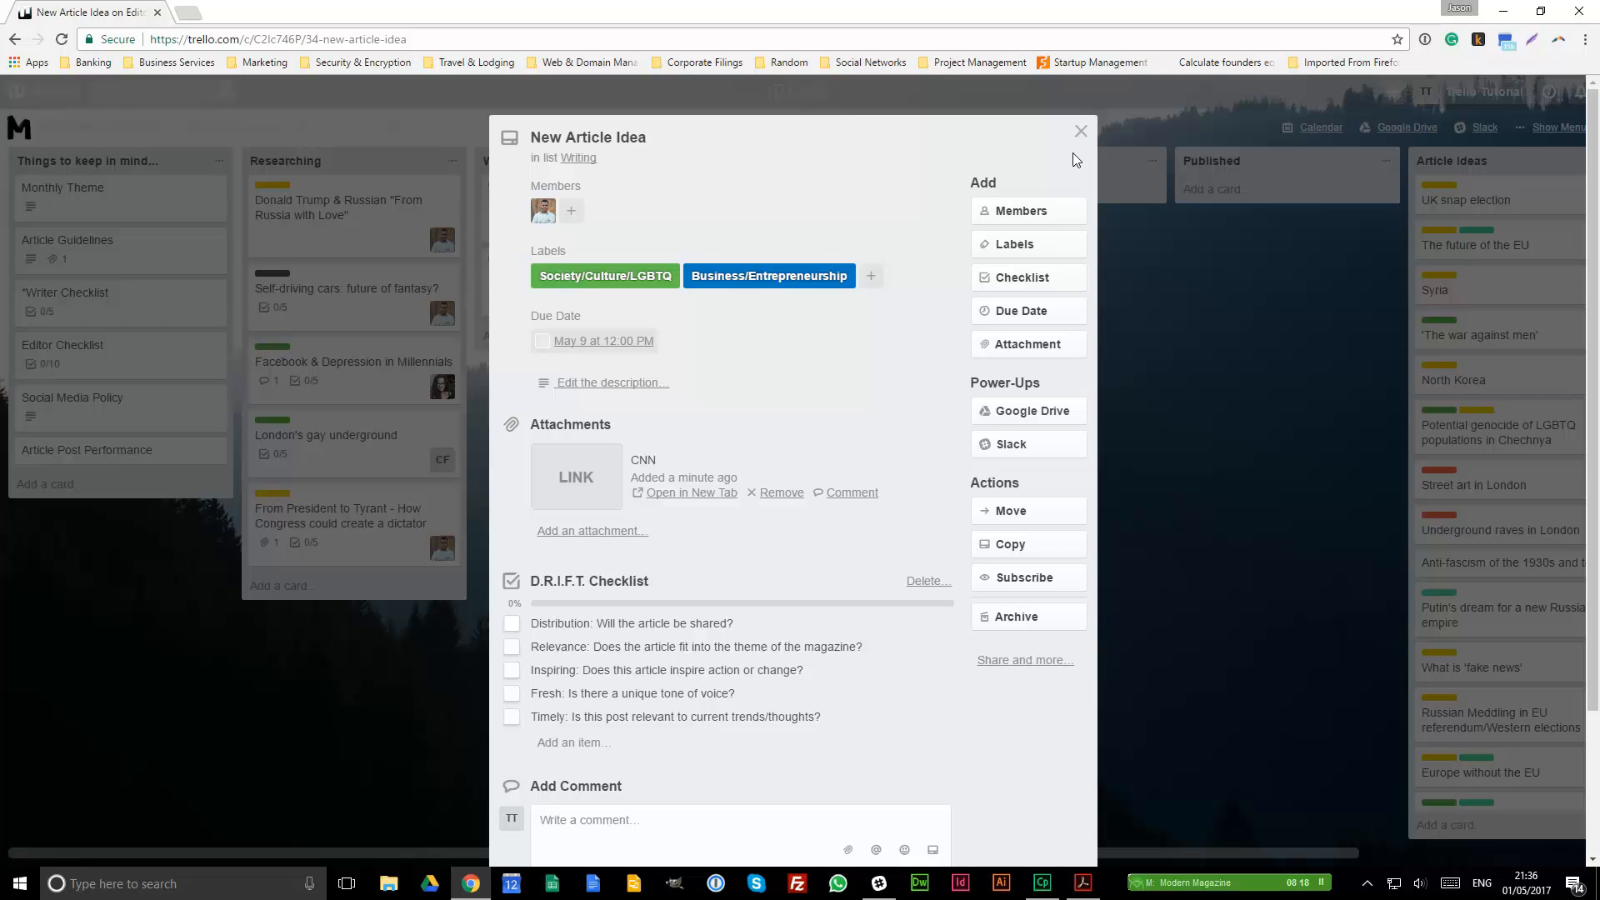
click(1080, 132)
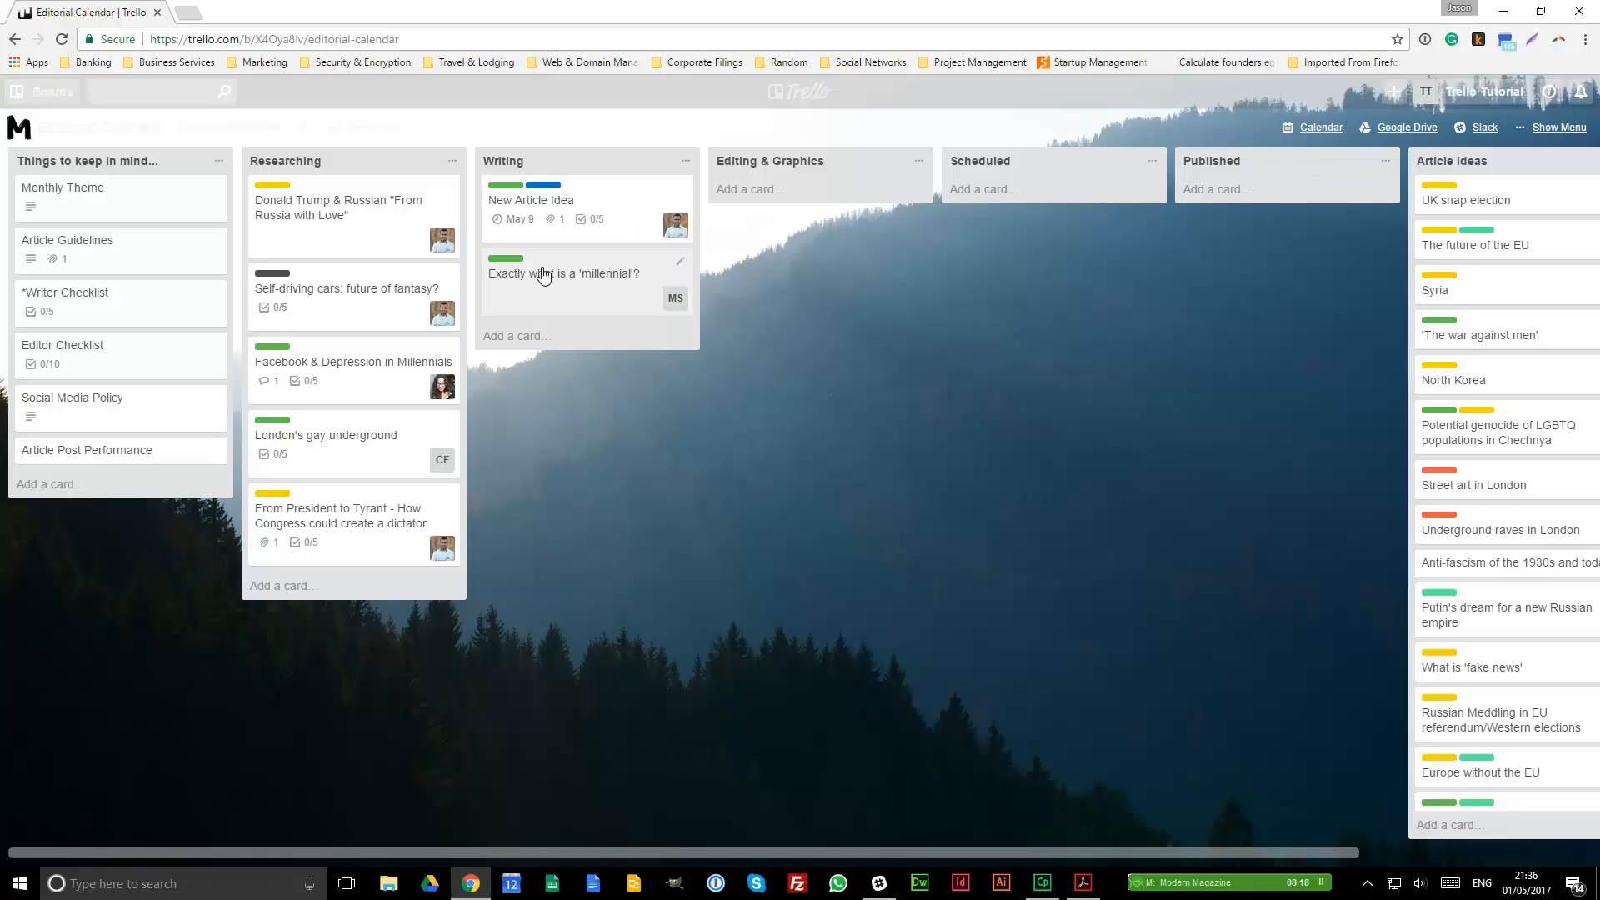
Step: View the board's due dates in the May 2017 calendar and return to the board
click(1306, 129)
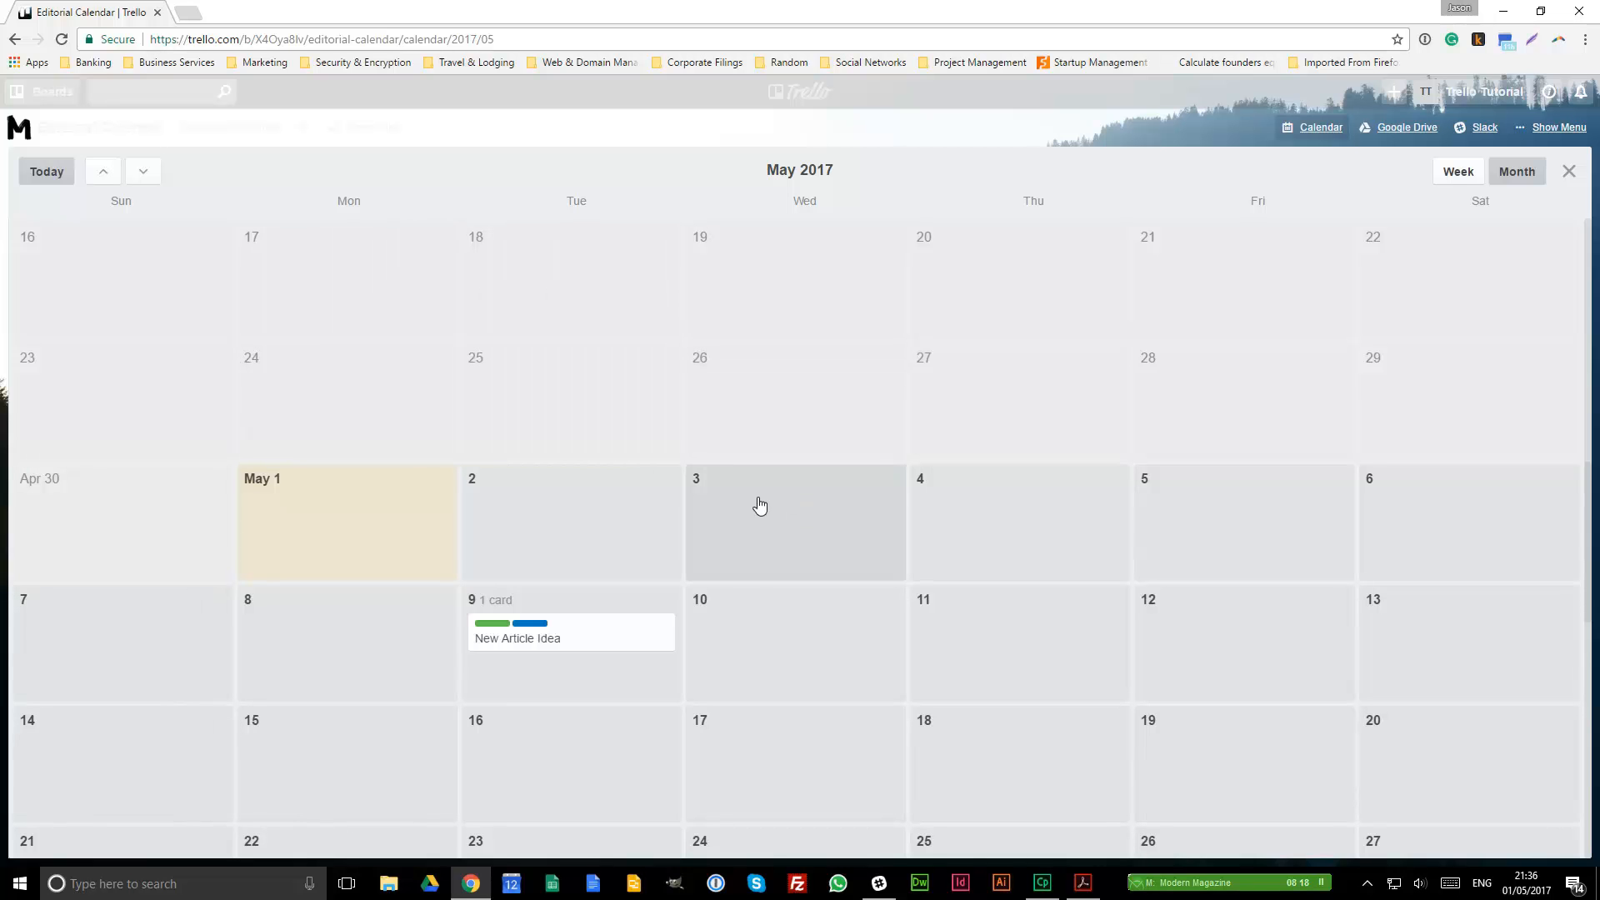
click(1572, 178)
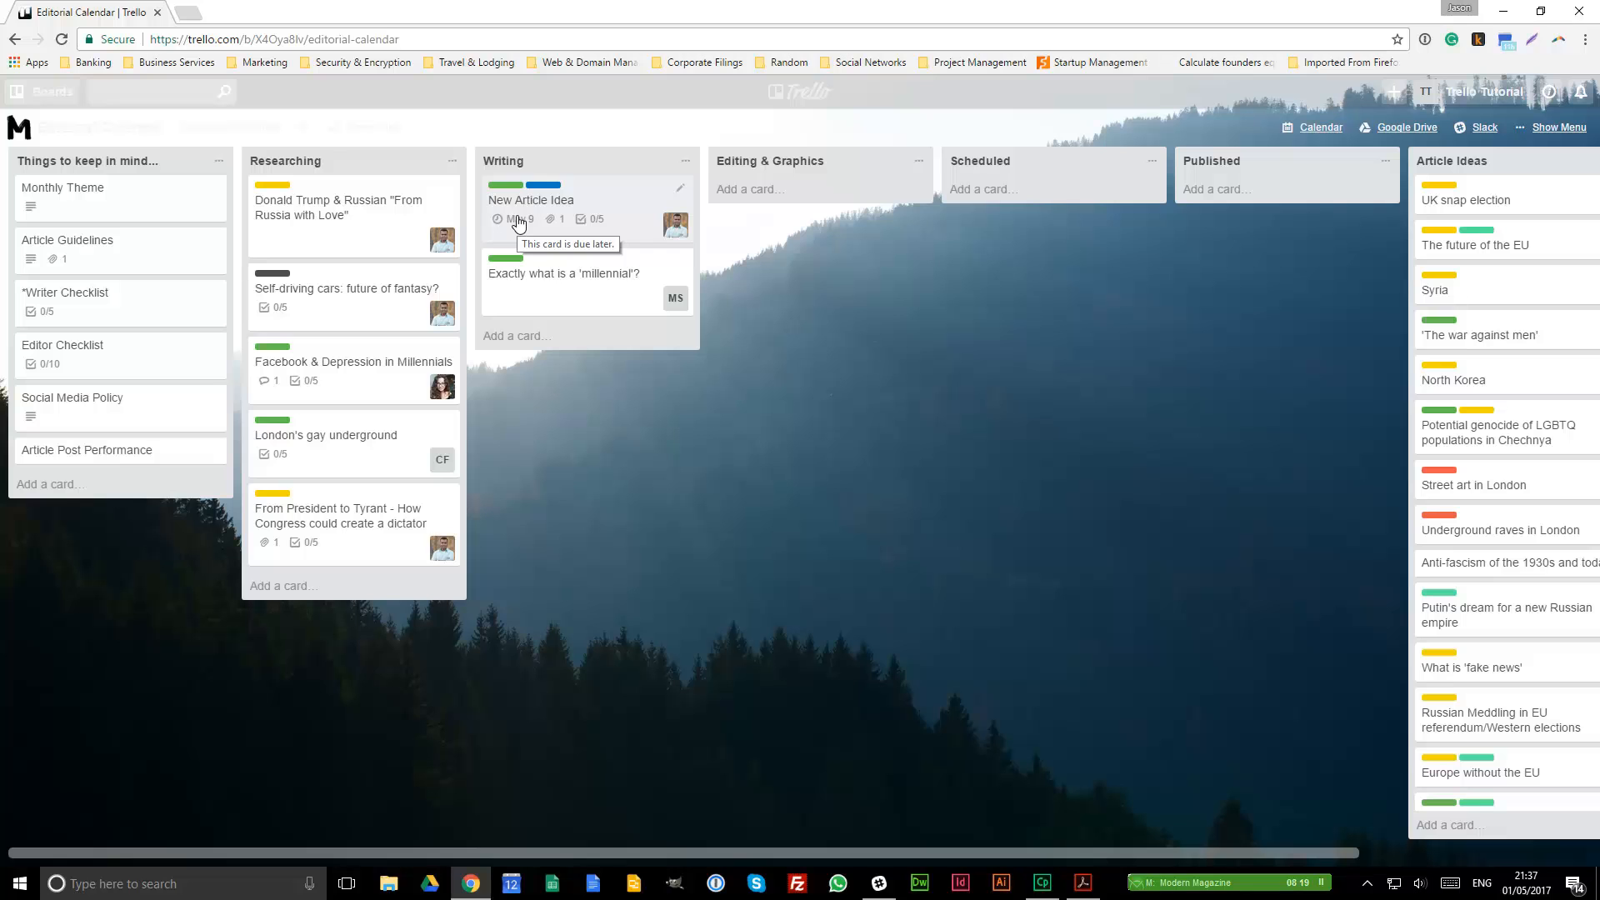
Step: Open the New Article Idea card in Writing and request a new Google Document through the Google Drive power-up
click(602, 284)
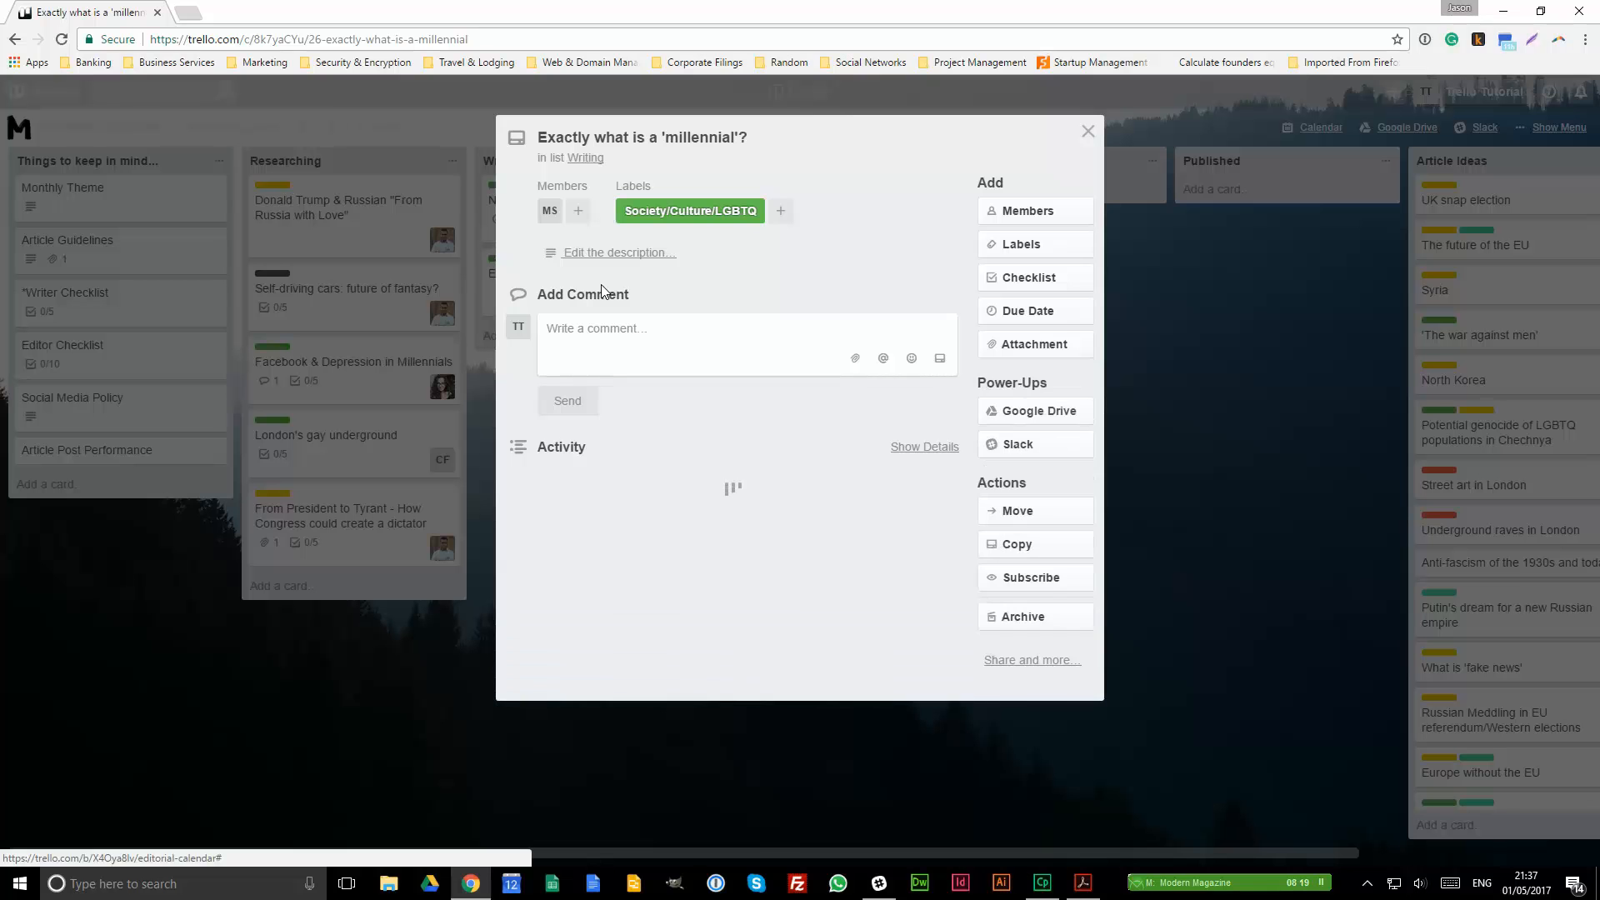
click(1087, 130)
click(594, 233)
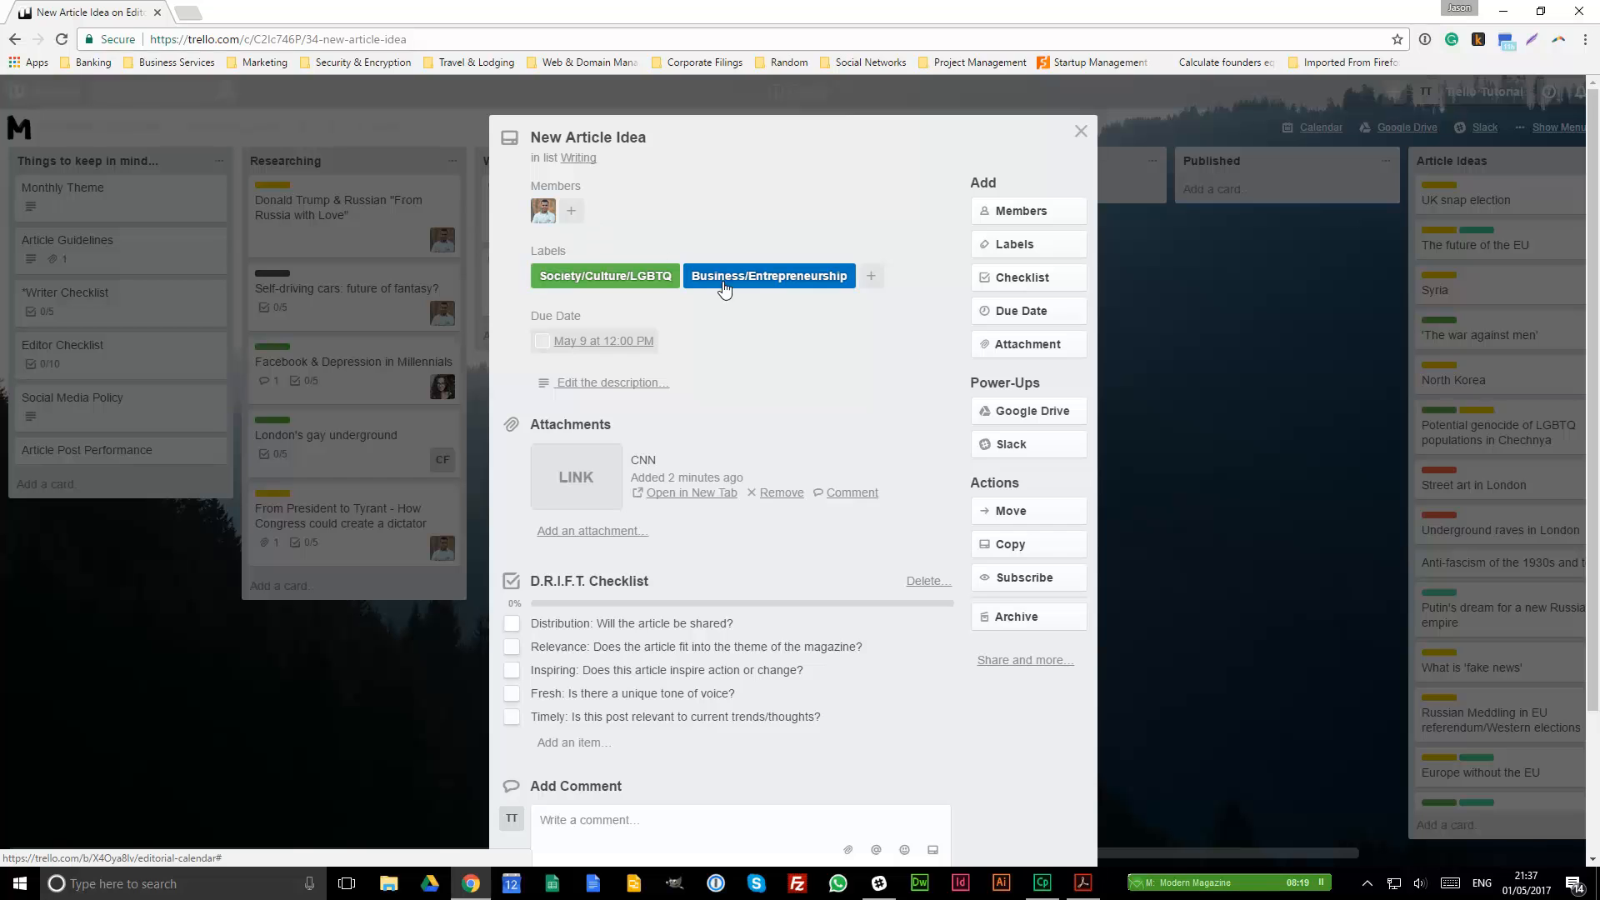
click(1033, 412)
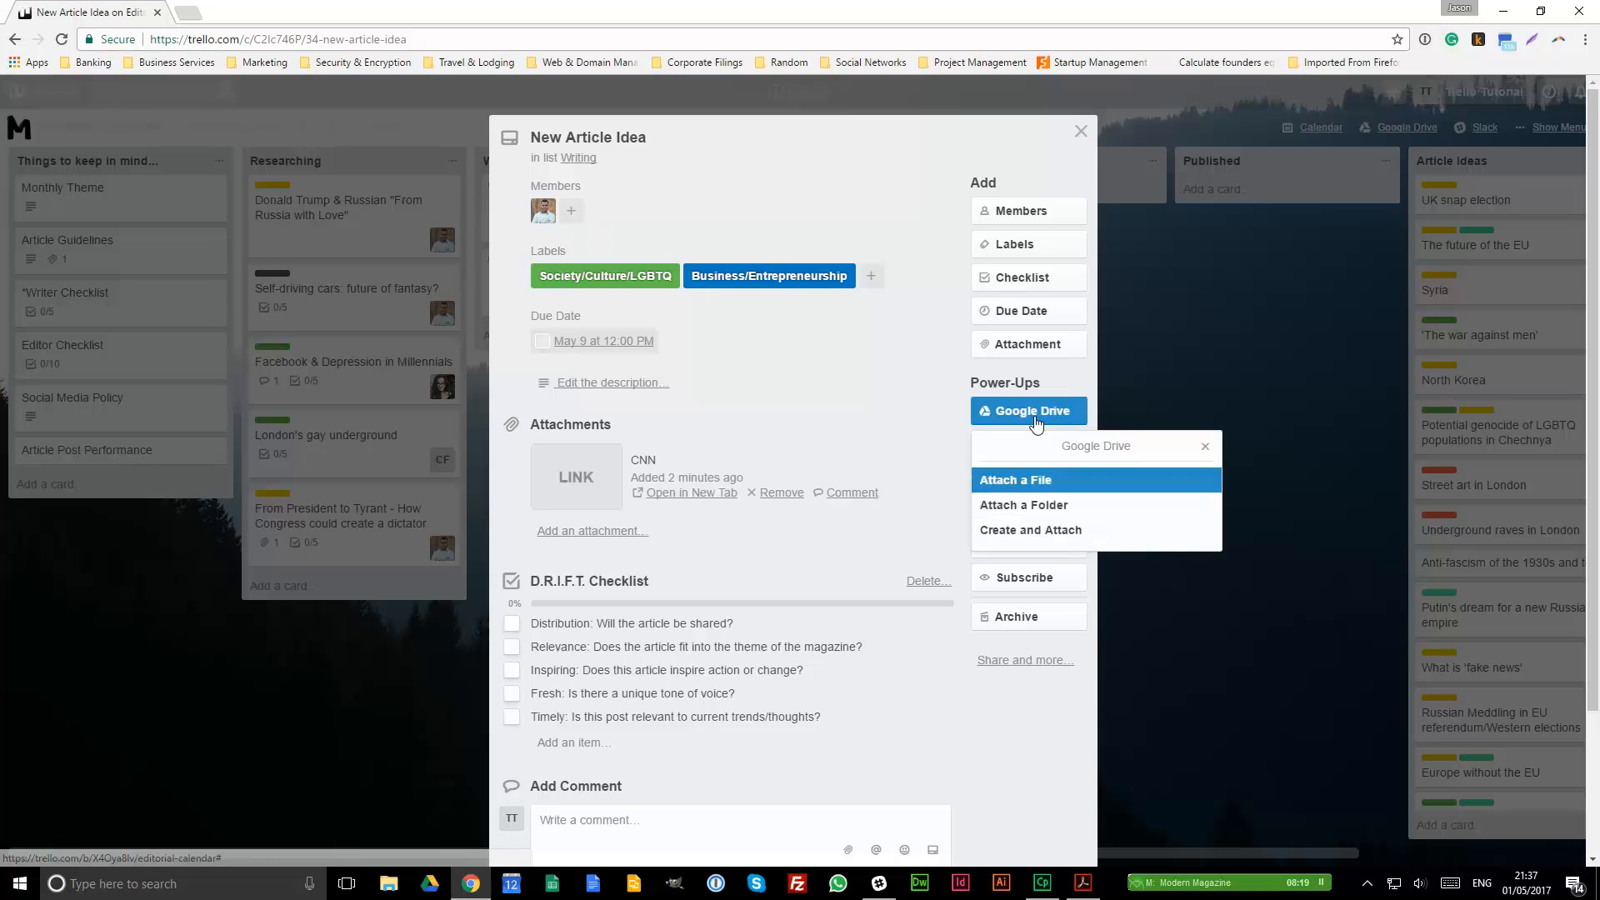
click(1020, 537)
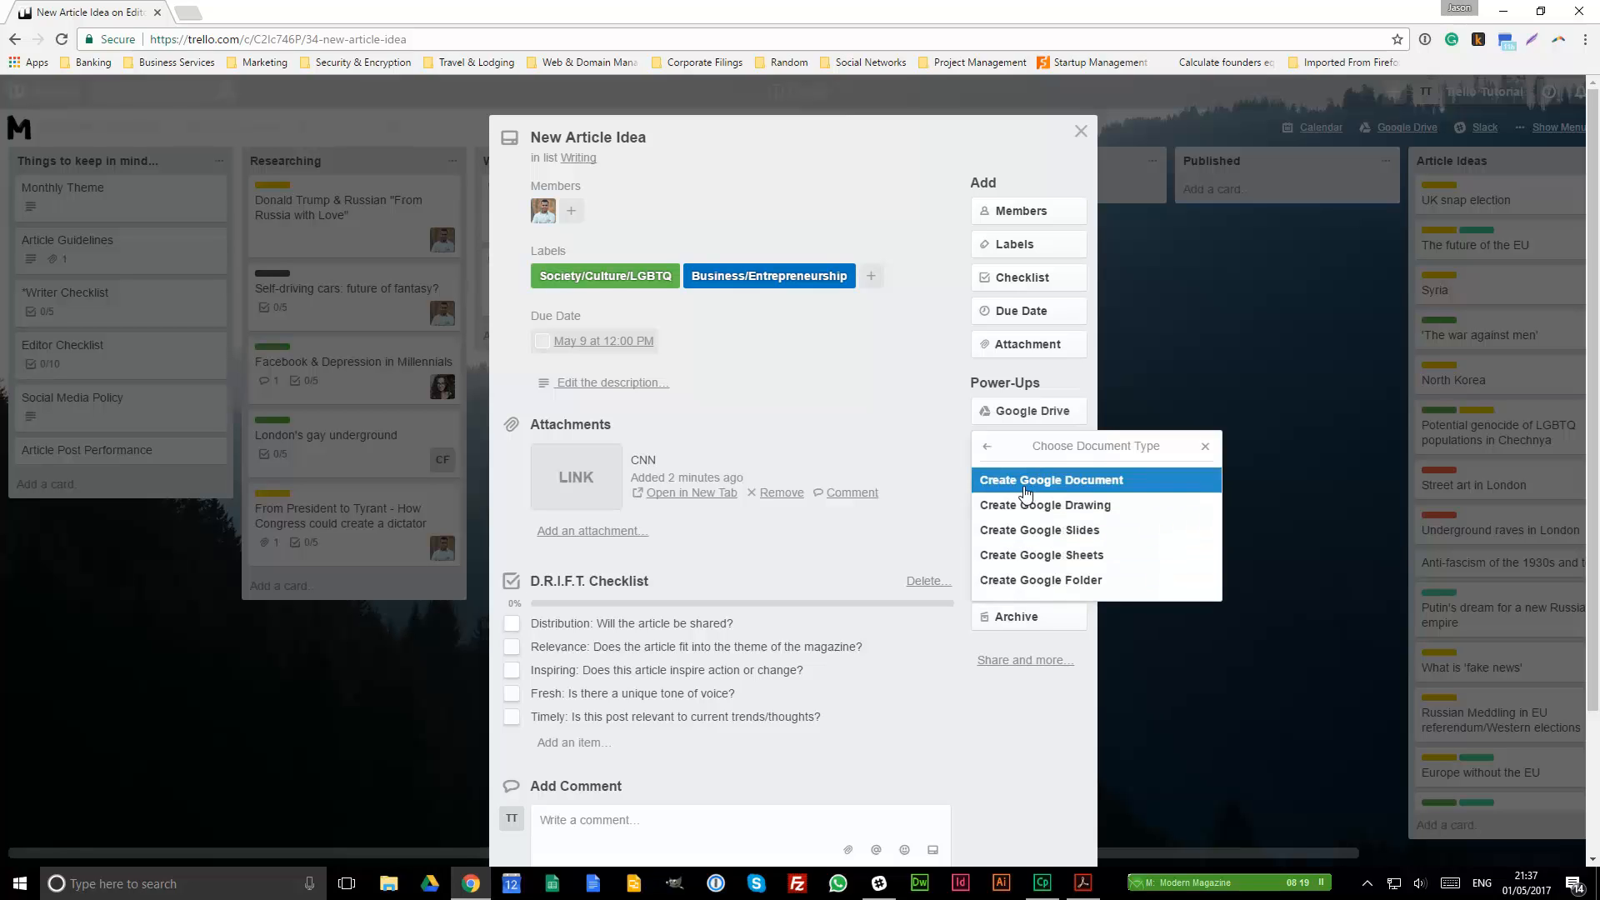
click(1080, 490)
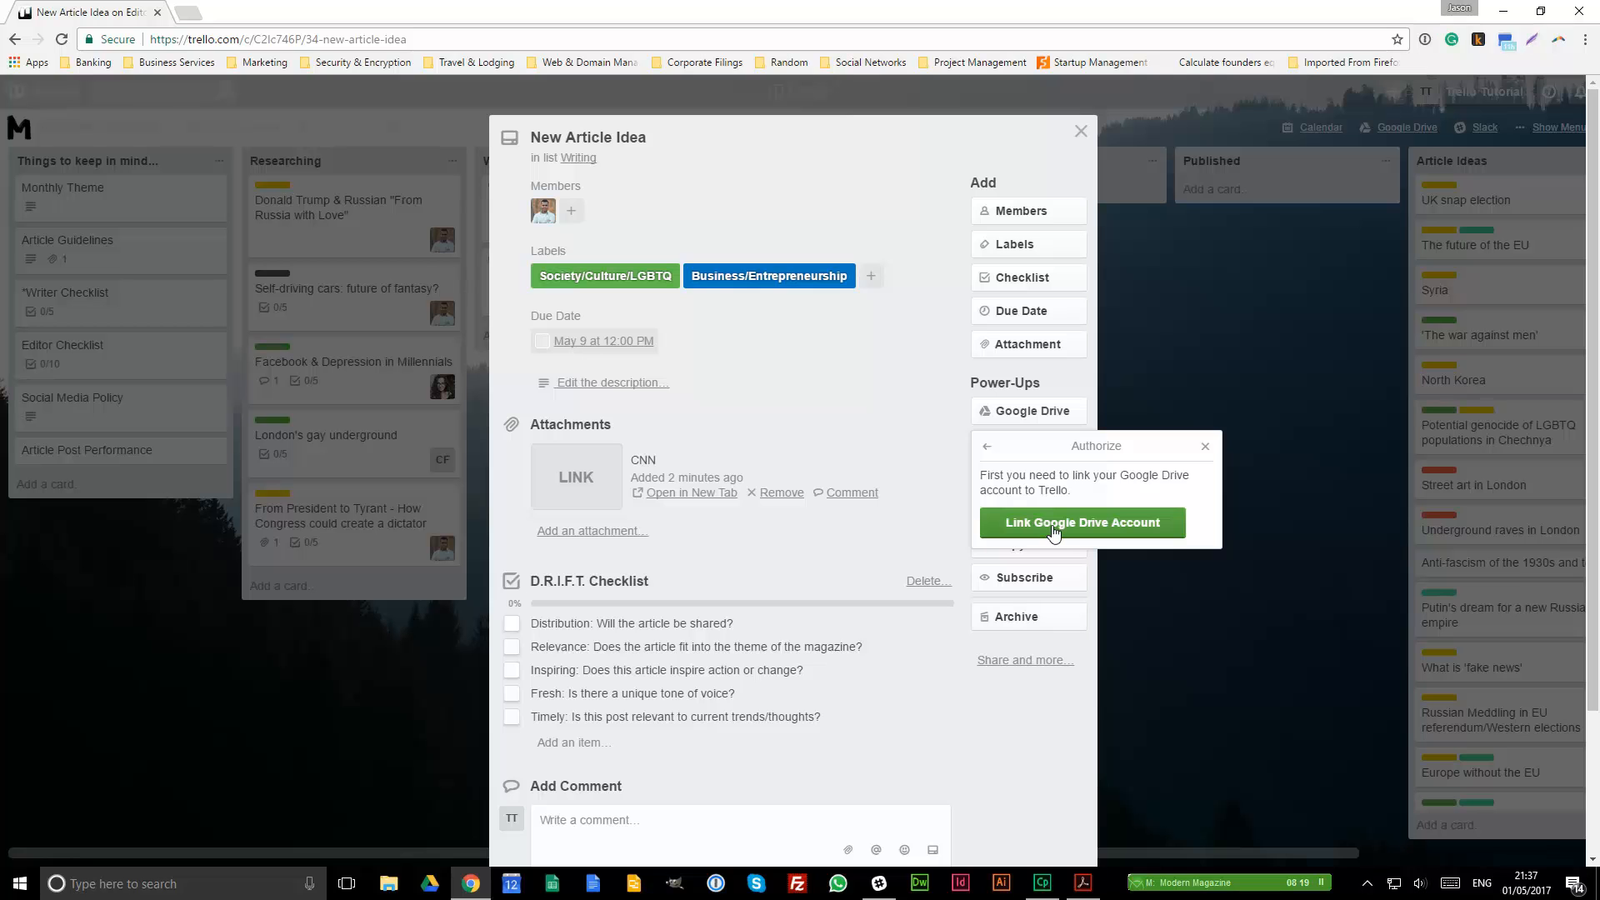
Step: Link the staff member's magazine-domain Google account to Trello, allowing offline access, to create and attach the Google Document
click(1054, 525)
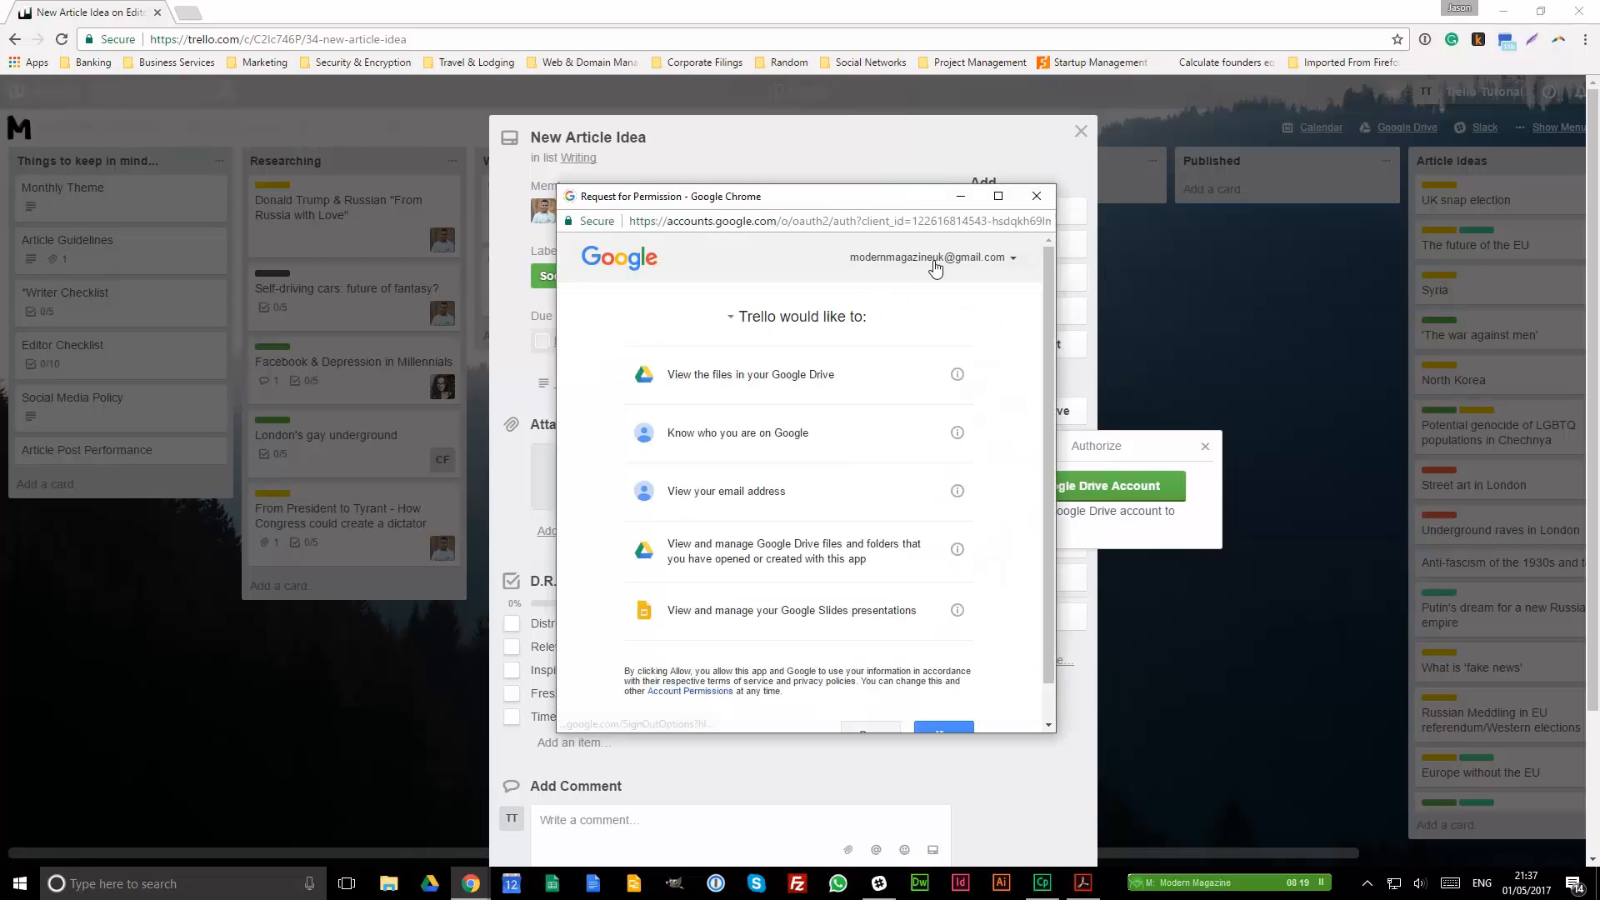
click(932, 260)
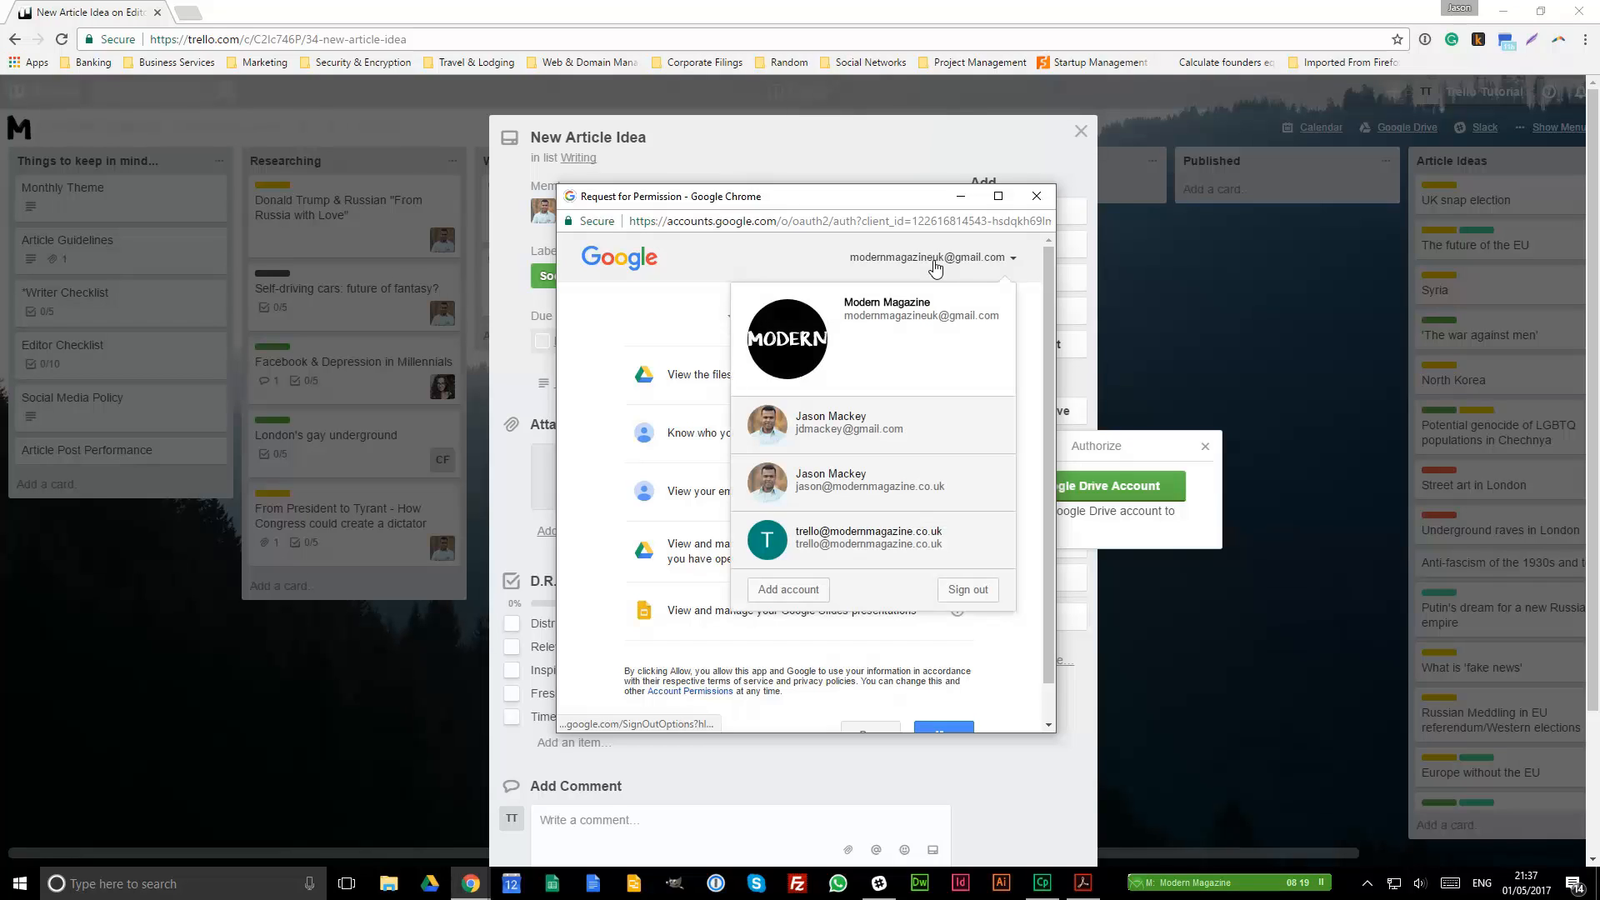
click(847, 494)
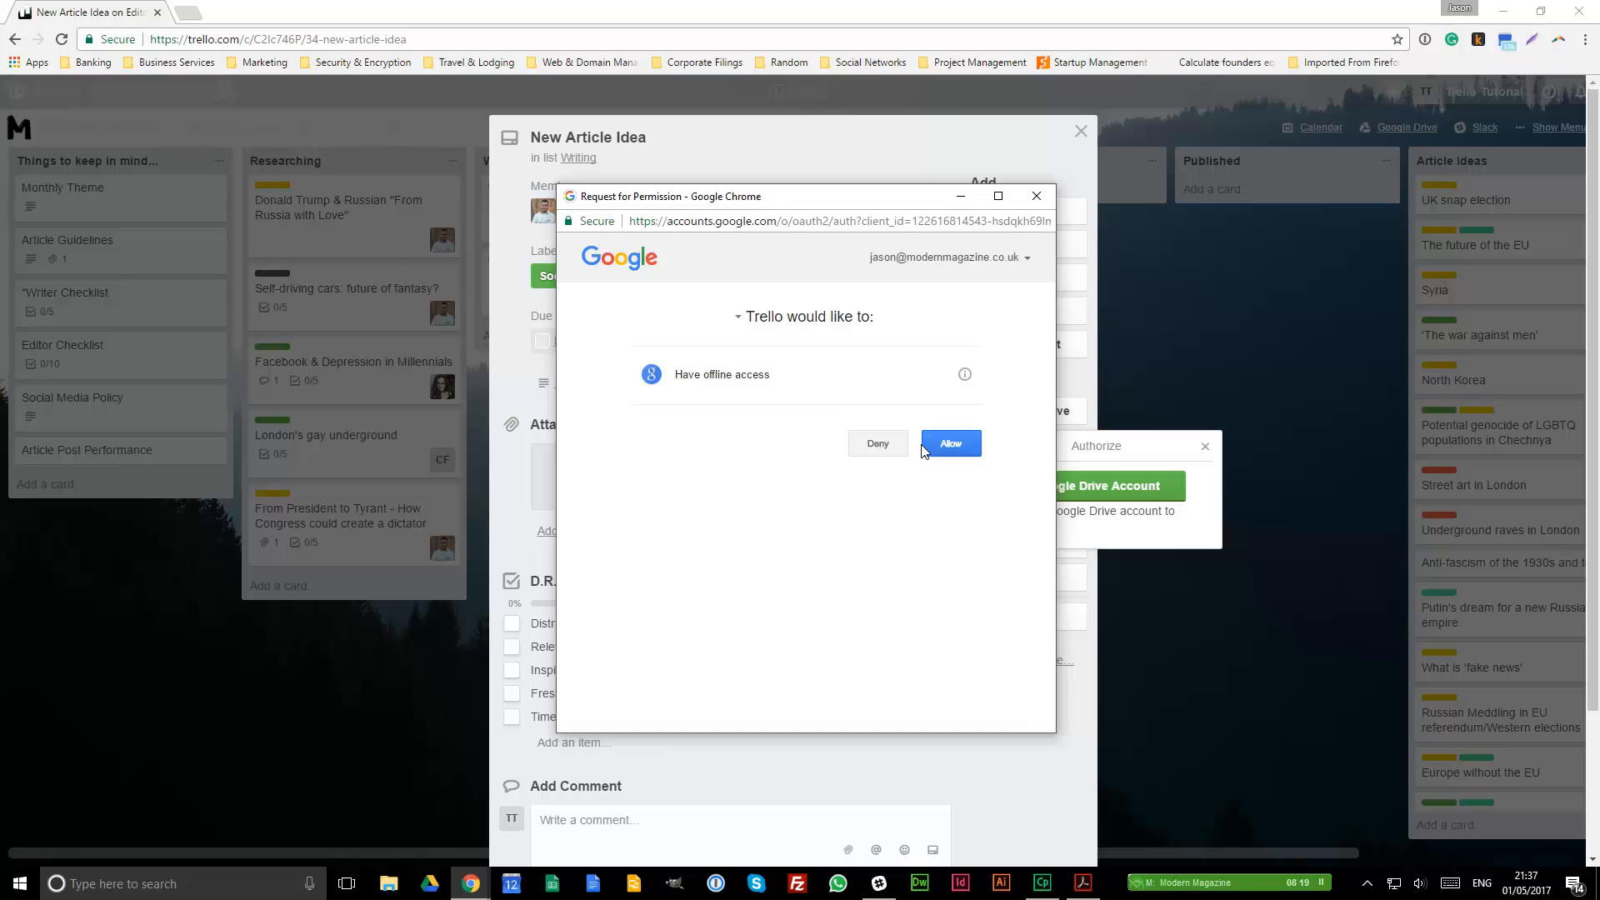
click(947, 449)
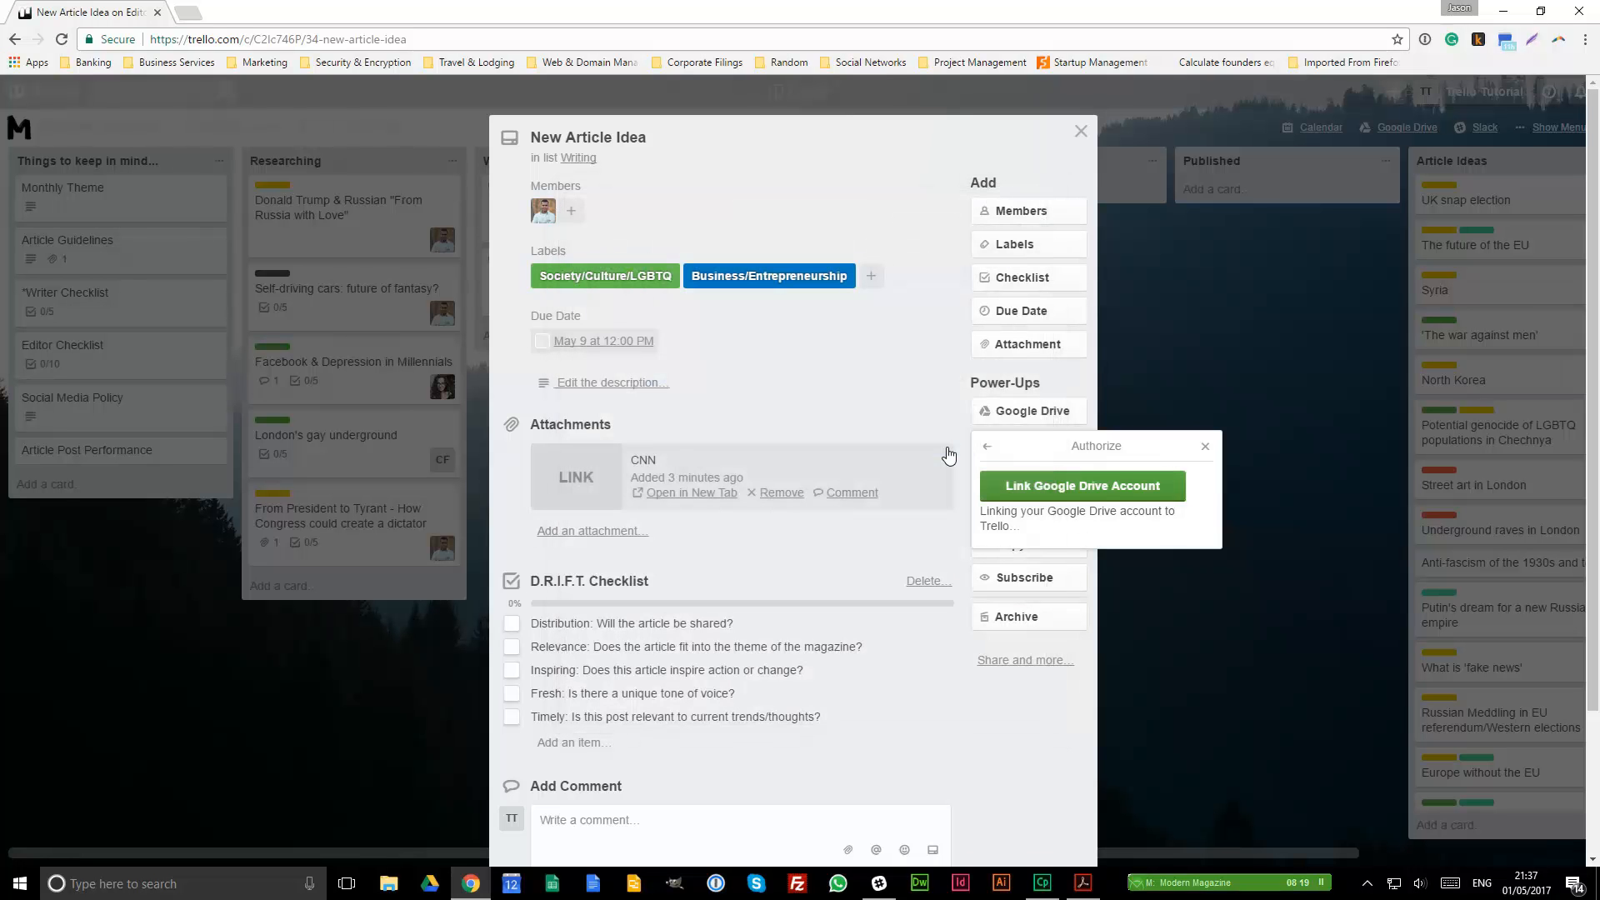
click(1102, 502)
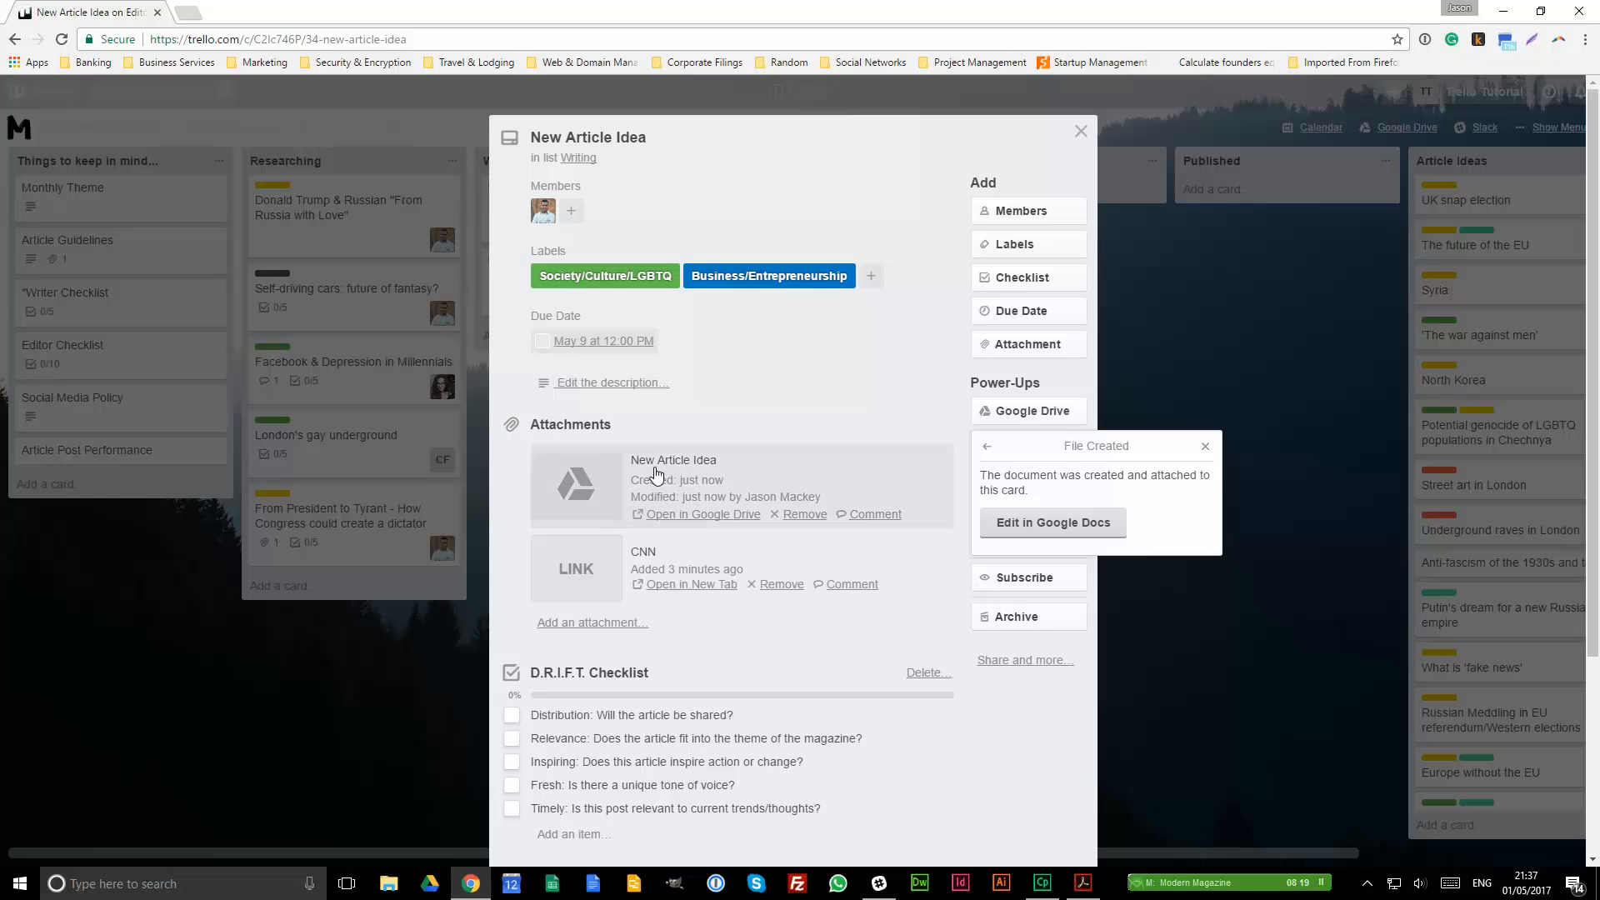
Step: Open the attached New Article Idea document in Google Docs, check the available editing modes, keep Editing, and close the document
click(669, 522)
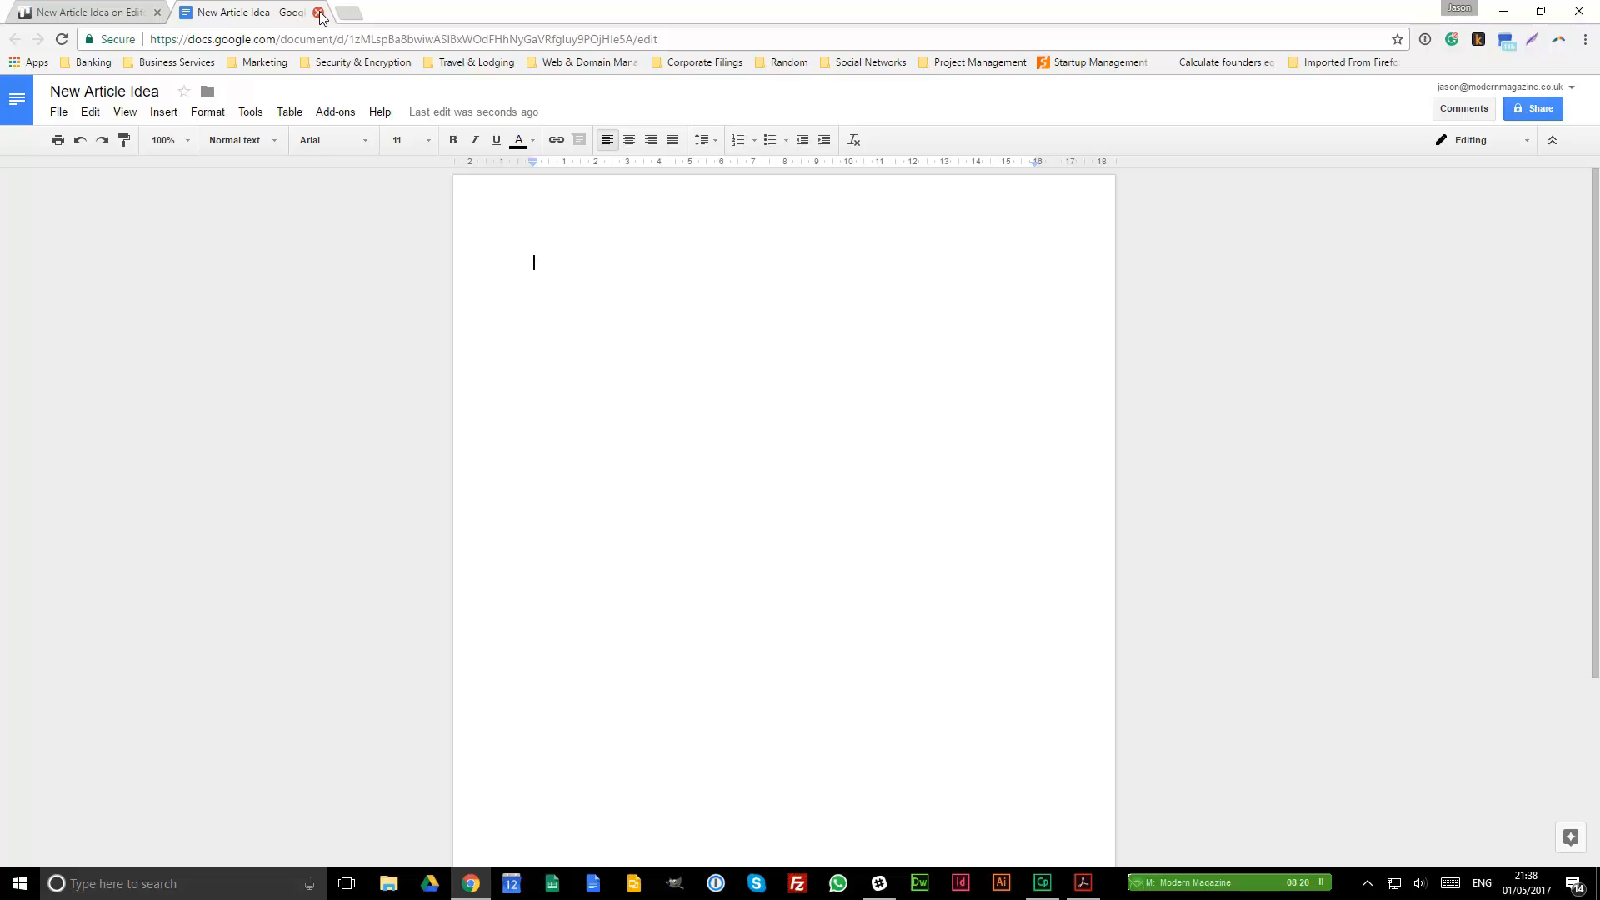
click(1485, 145)
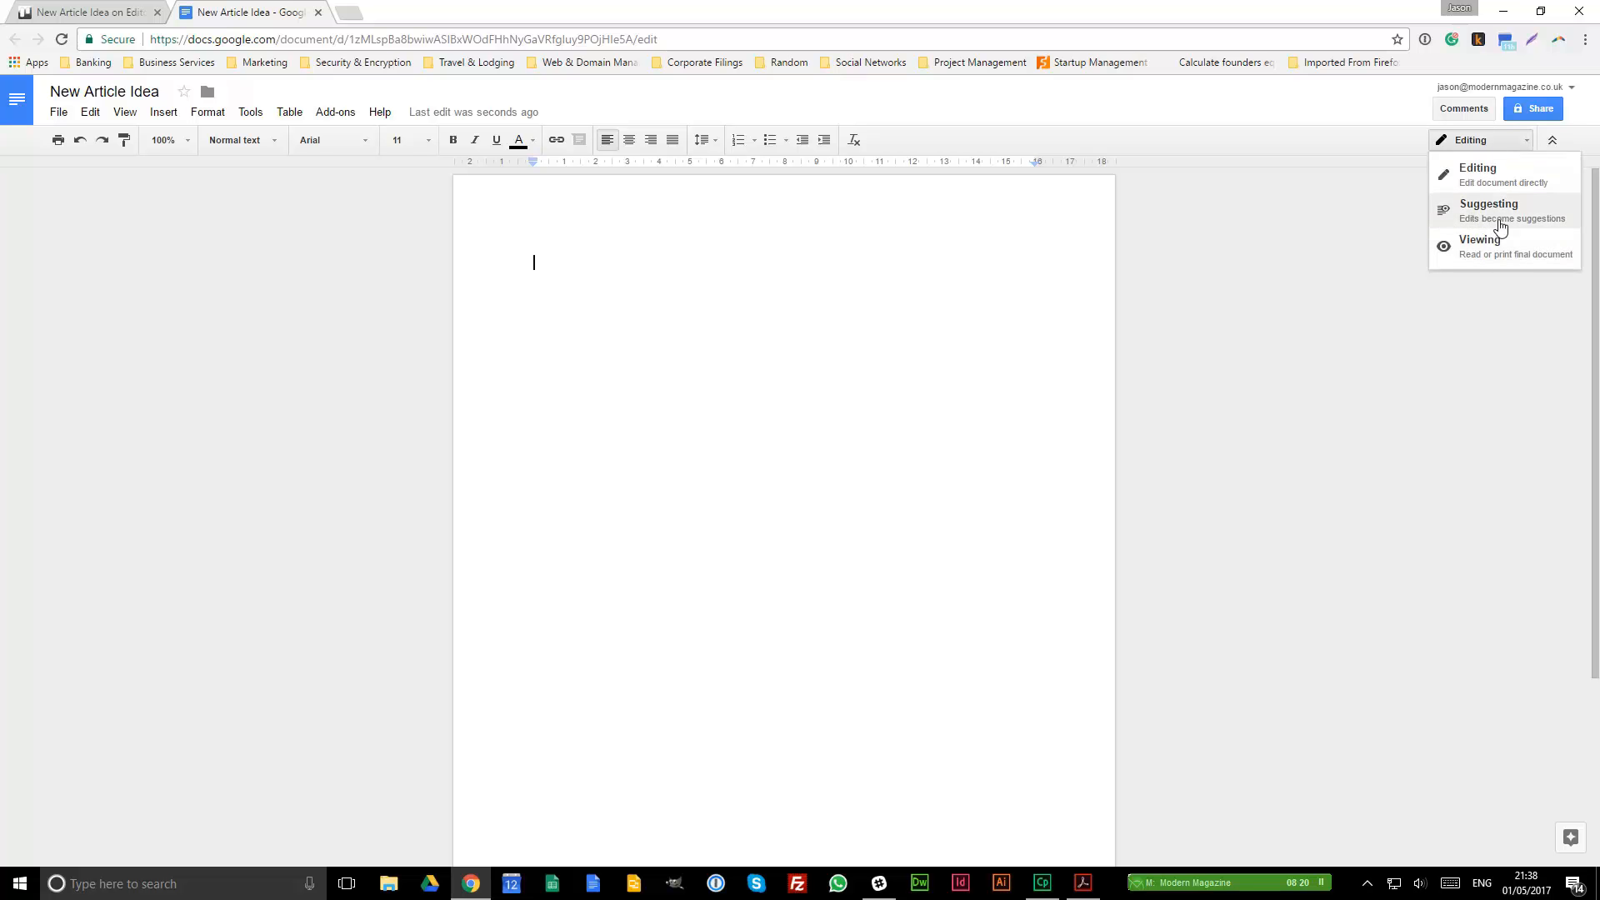
click(1475, 171)
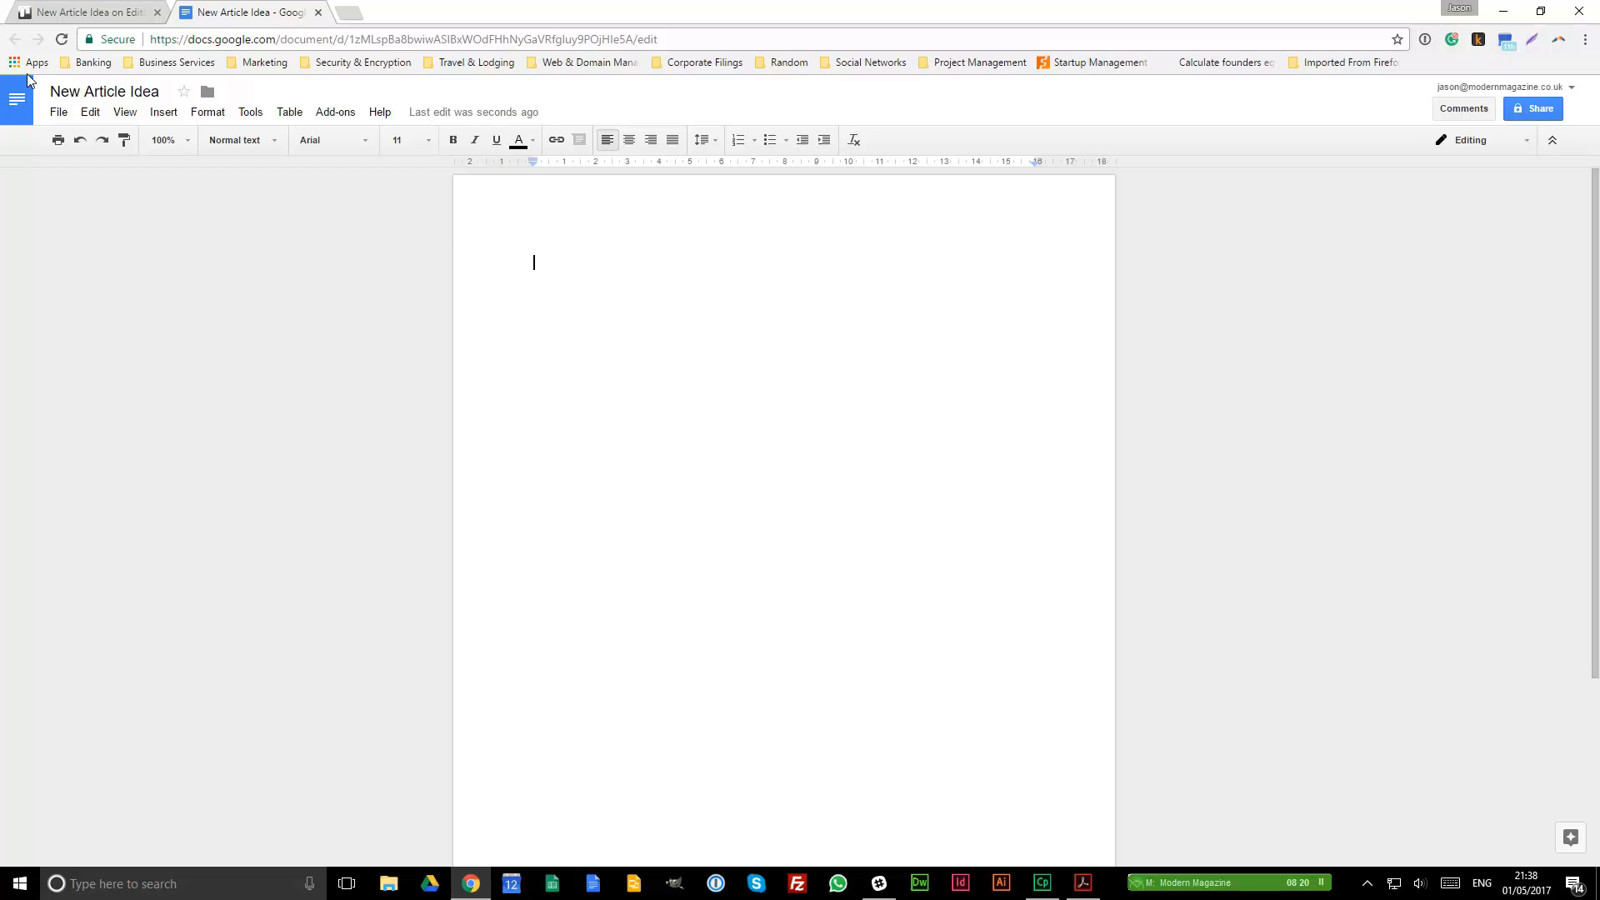
click(319, 13)
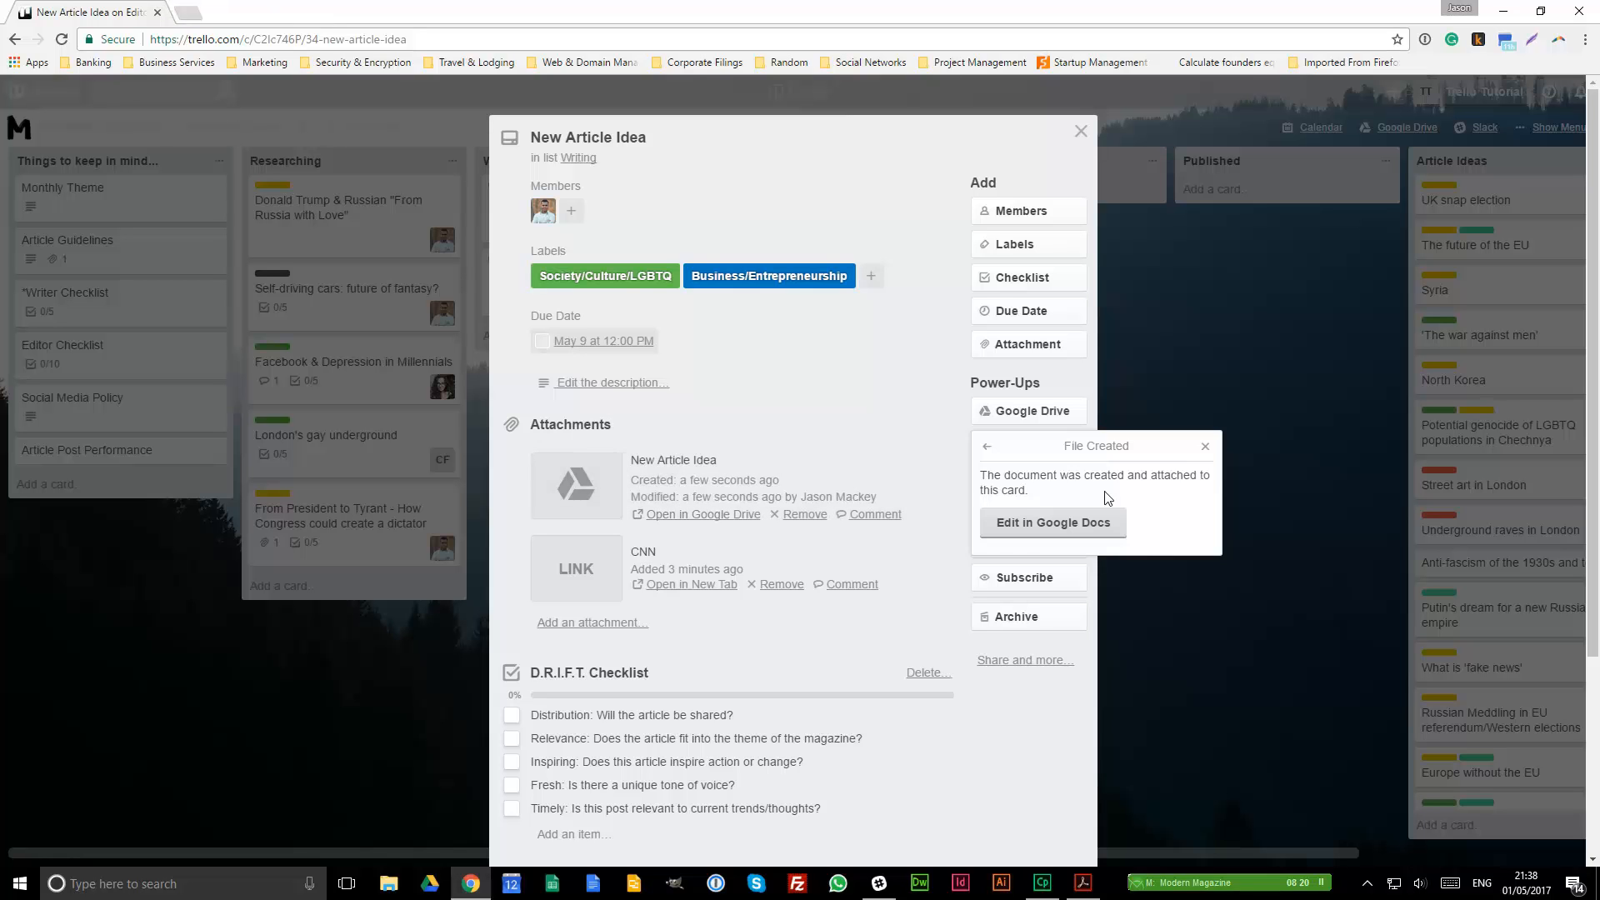
Step: Dismiss the file creation notice on the Trello card and view the available attachment sources without attaching anything
click(1202, 448)
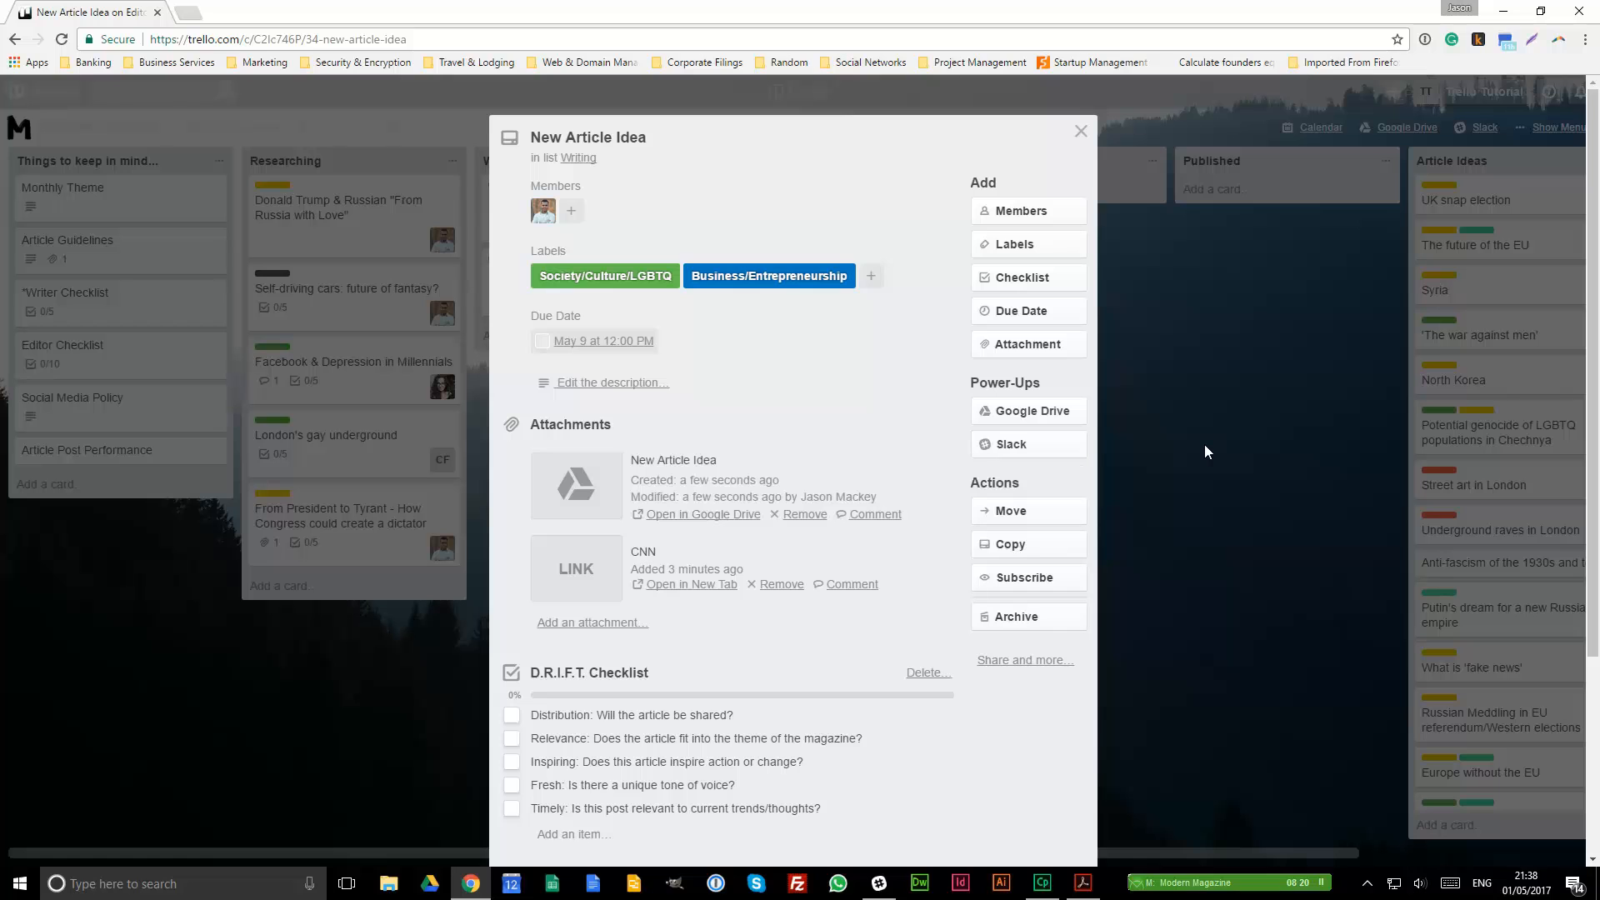
click(1034, 355)
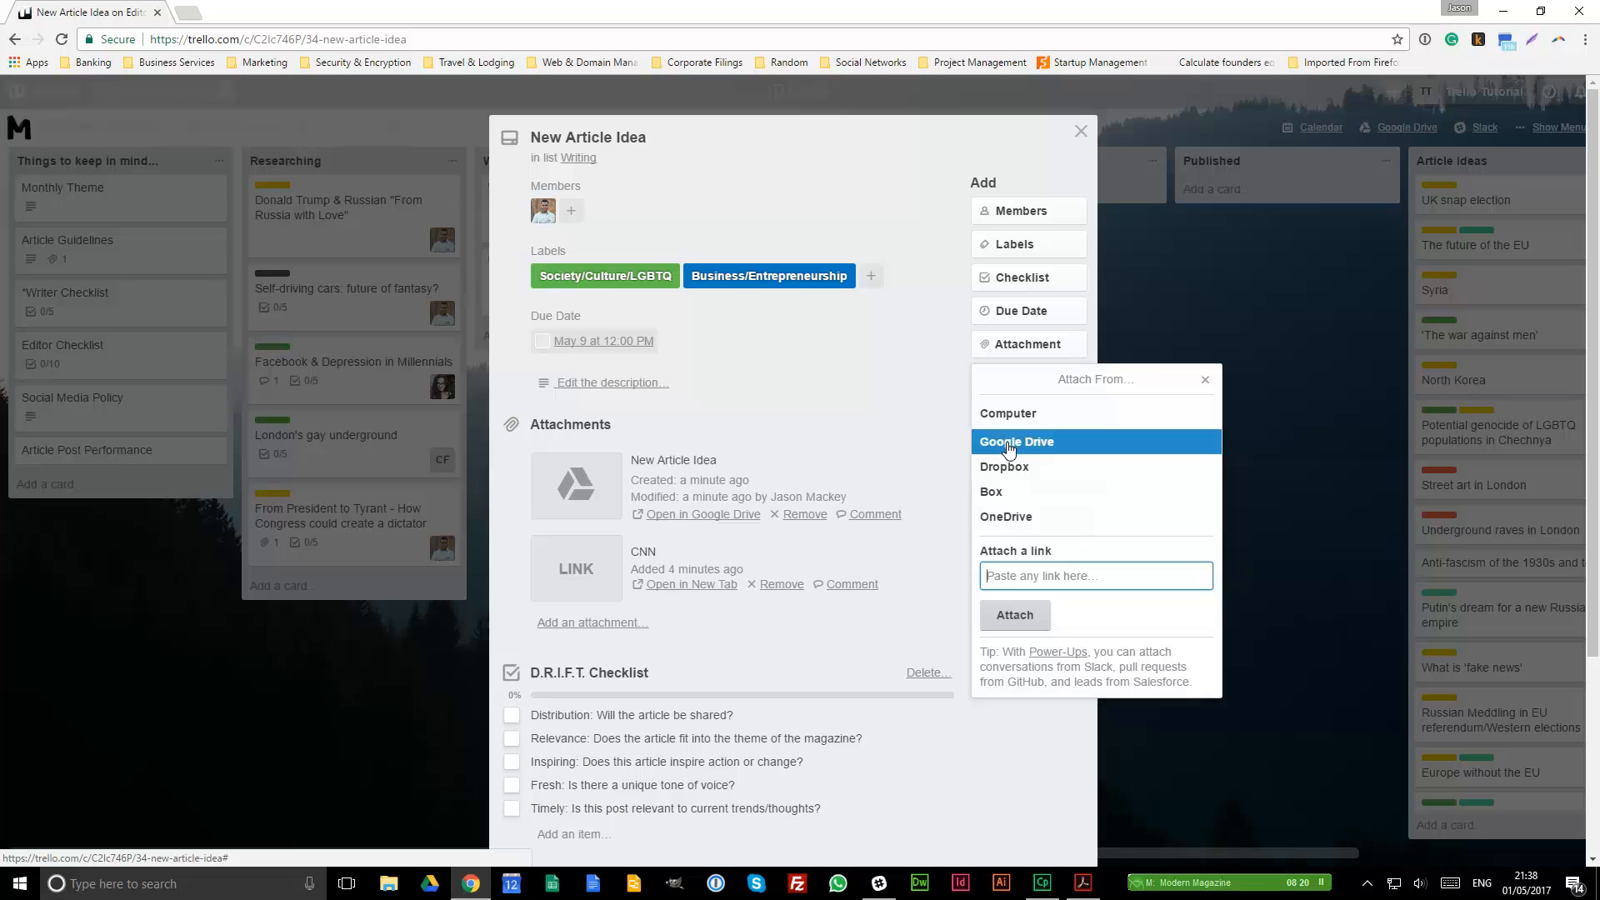
click(1206, 381)
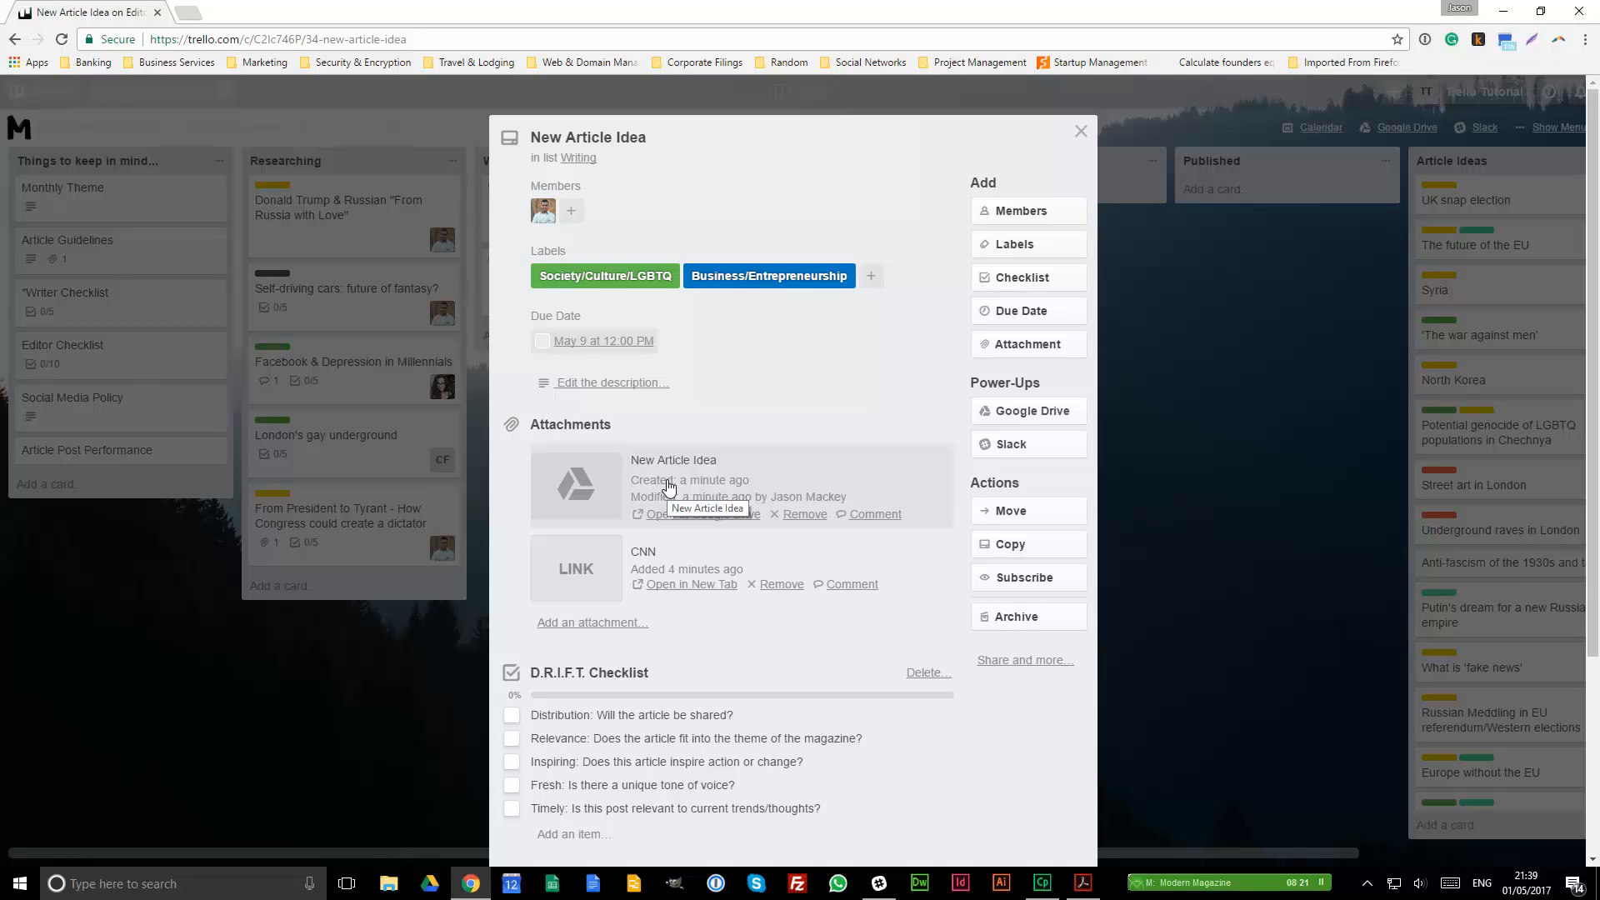
scroll(733, 600, down, 3)
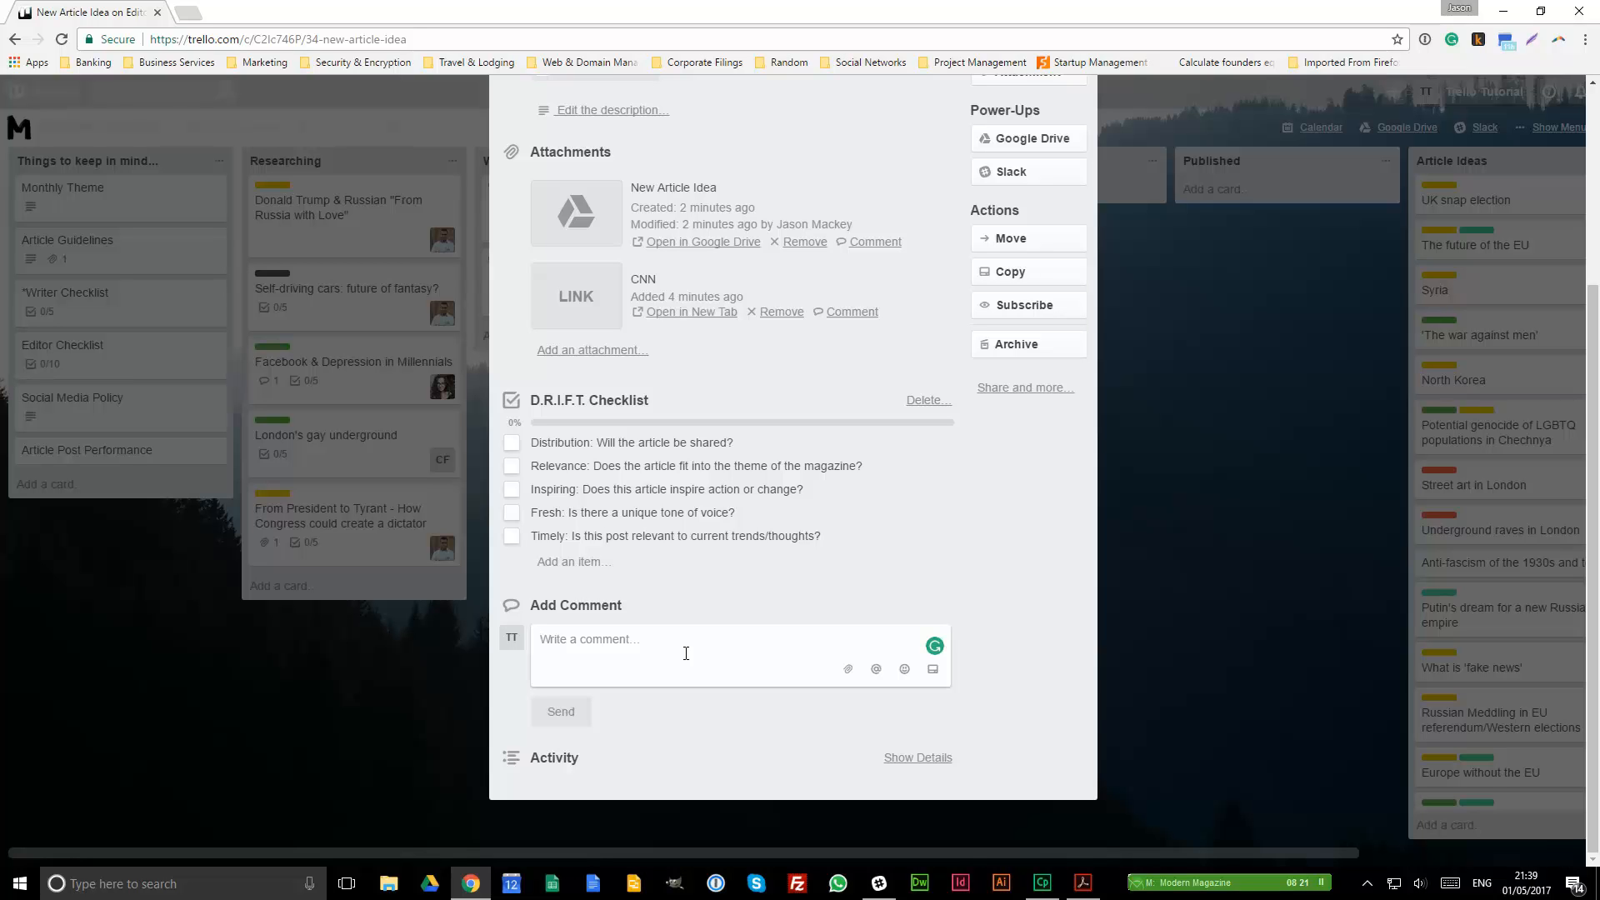
text(@)
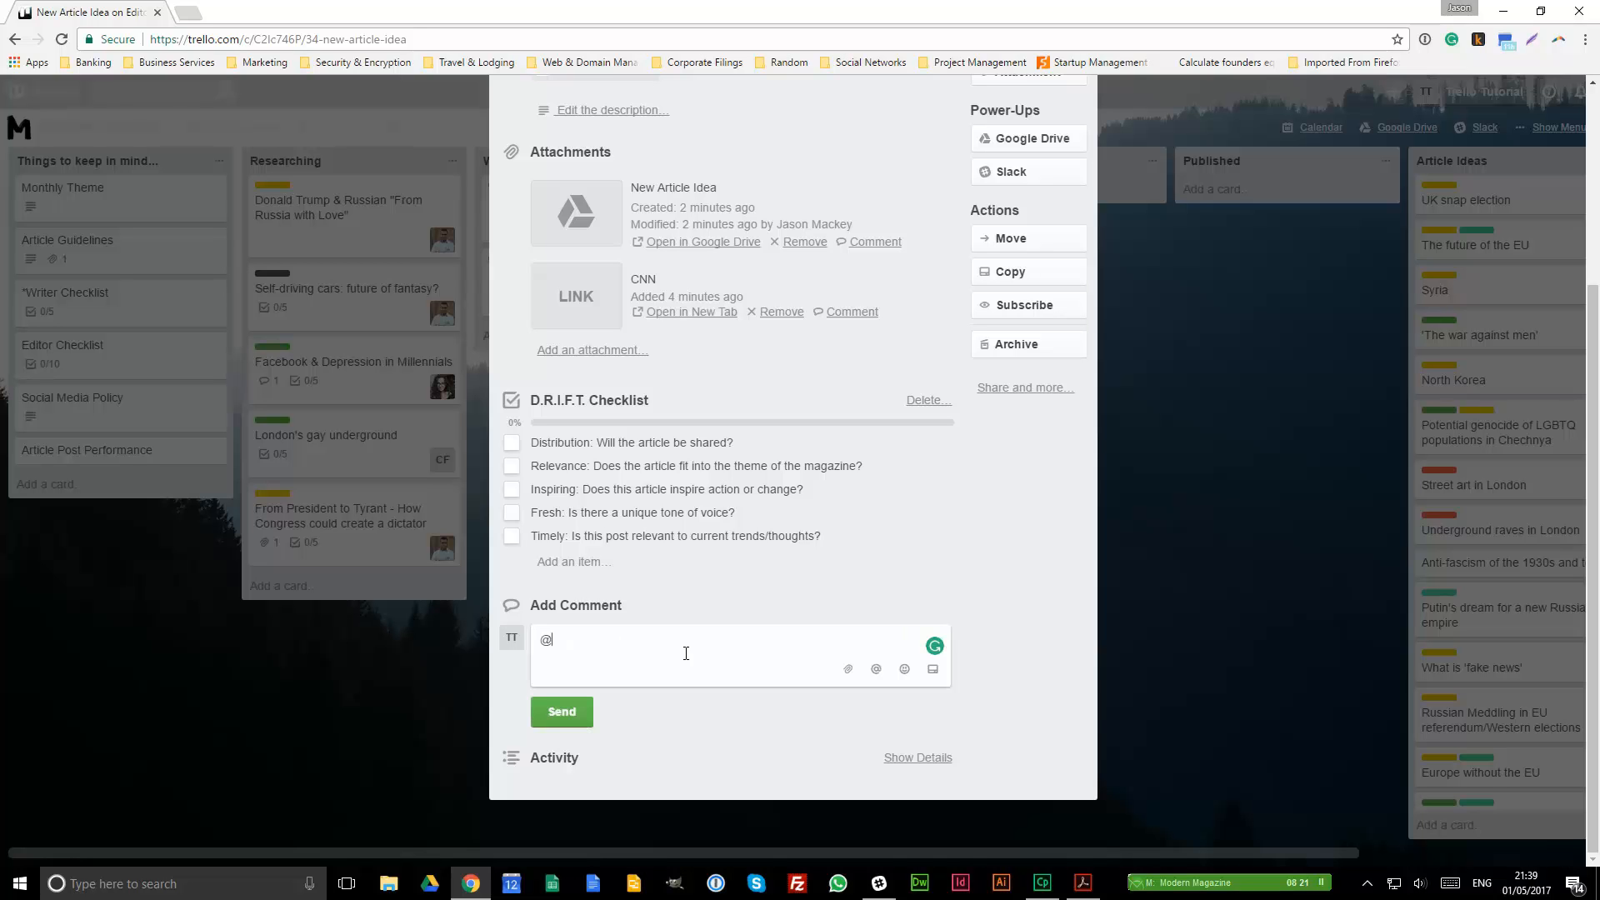
text(jason)
key(BackSpace)
key(BackSpace)
key(BackSpace)
key(BackSpace)
key(BackSpace)
key(BackSpace)
text(jason)
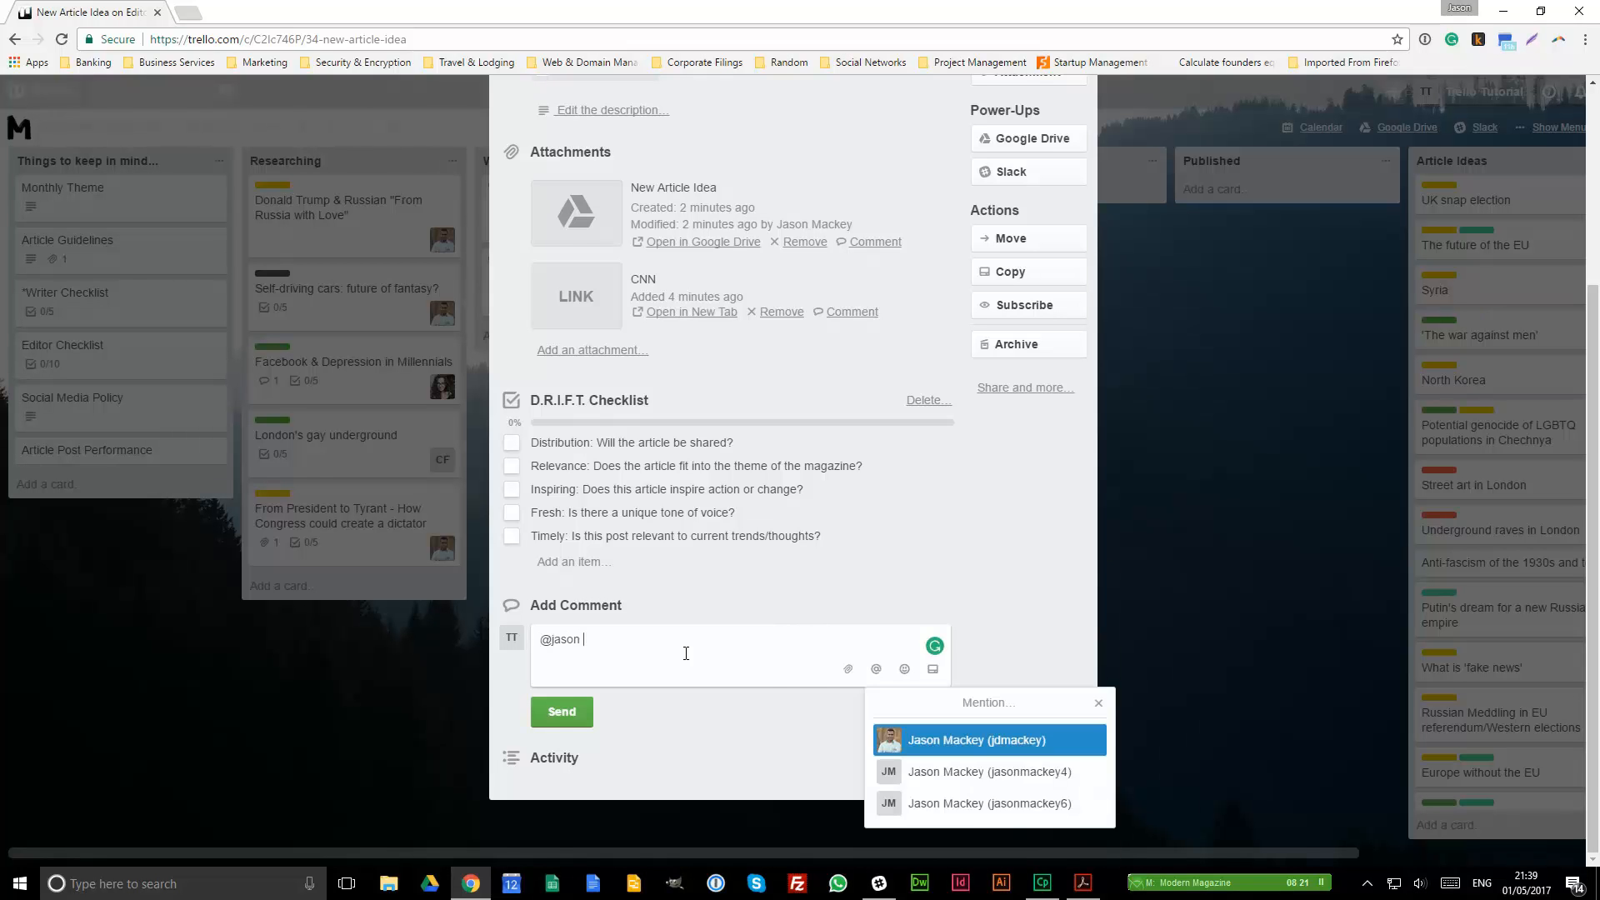
key(BackSpace)
key(BackSpace)
key(BackSpace)
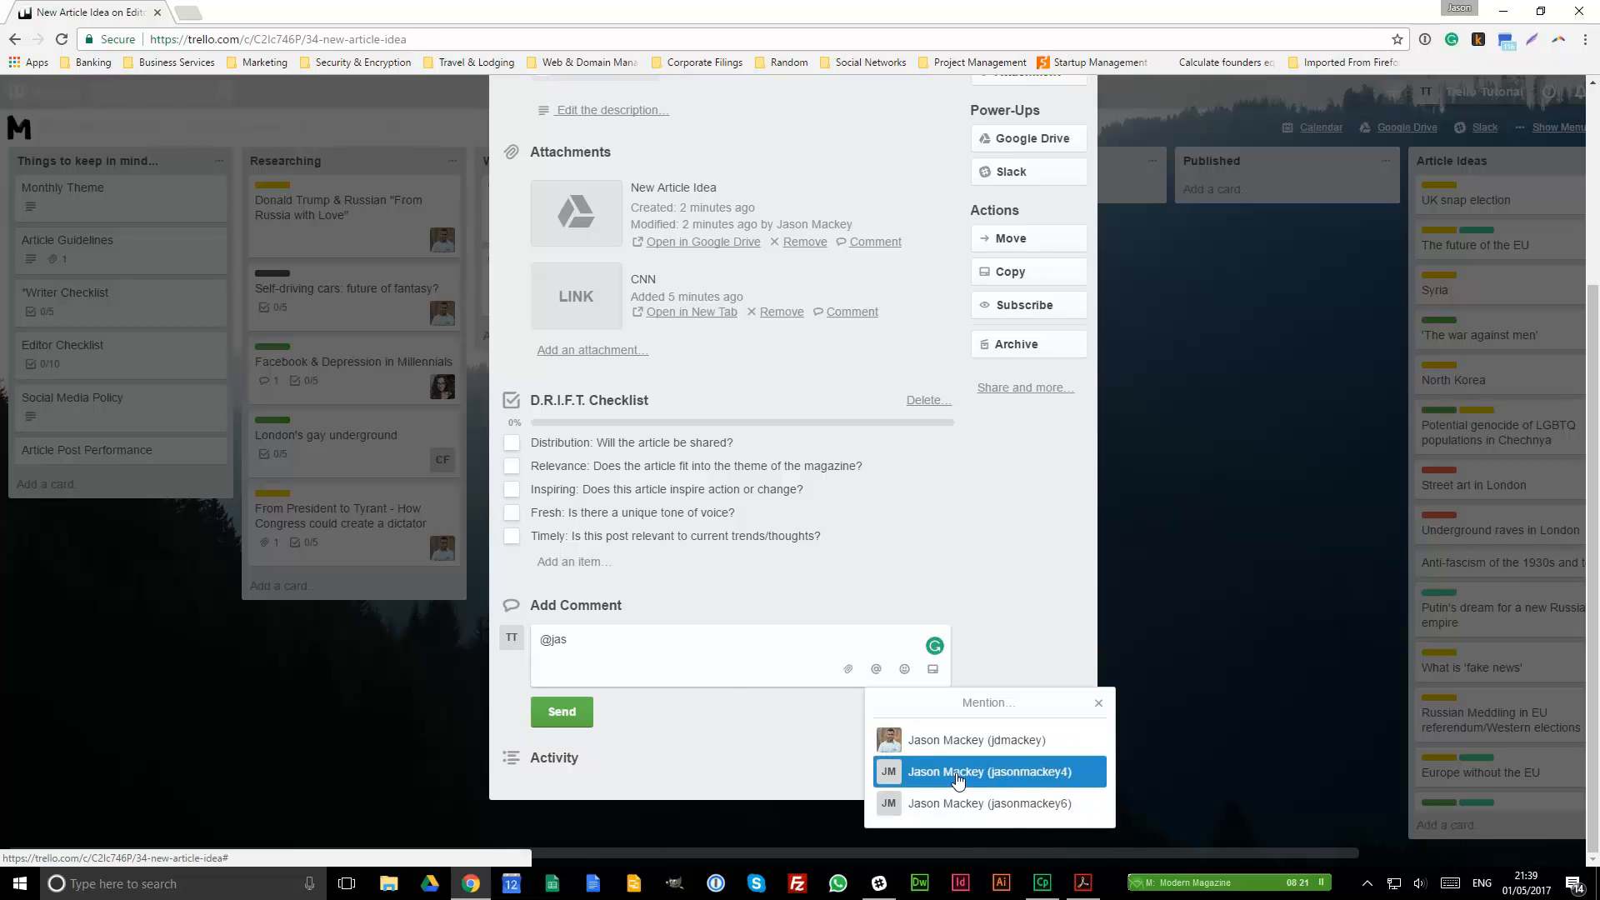
text(on )
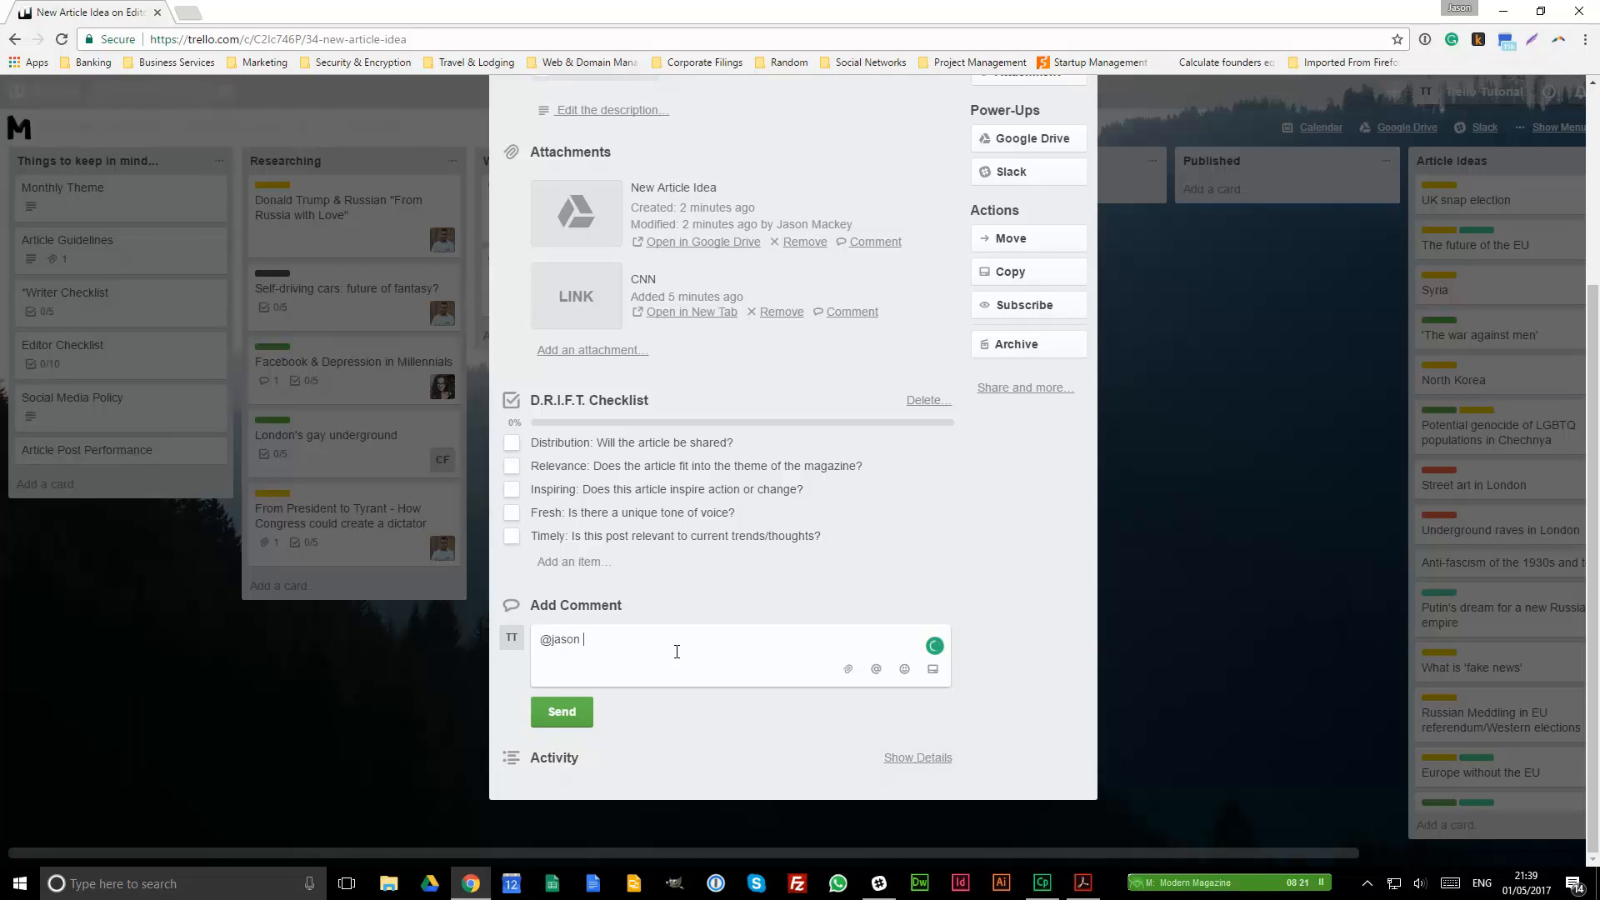
Step: Complete the comment with "do you know of anyone I can interview for this topic?" and post it
text(do you know of anyone I can interiview for this topic)
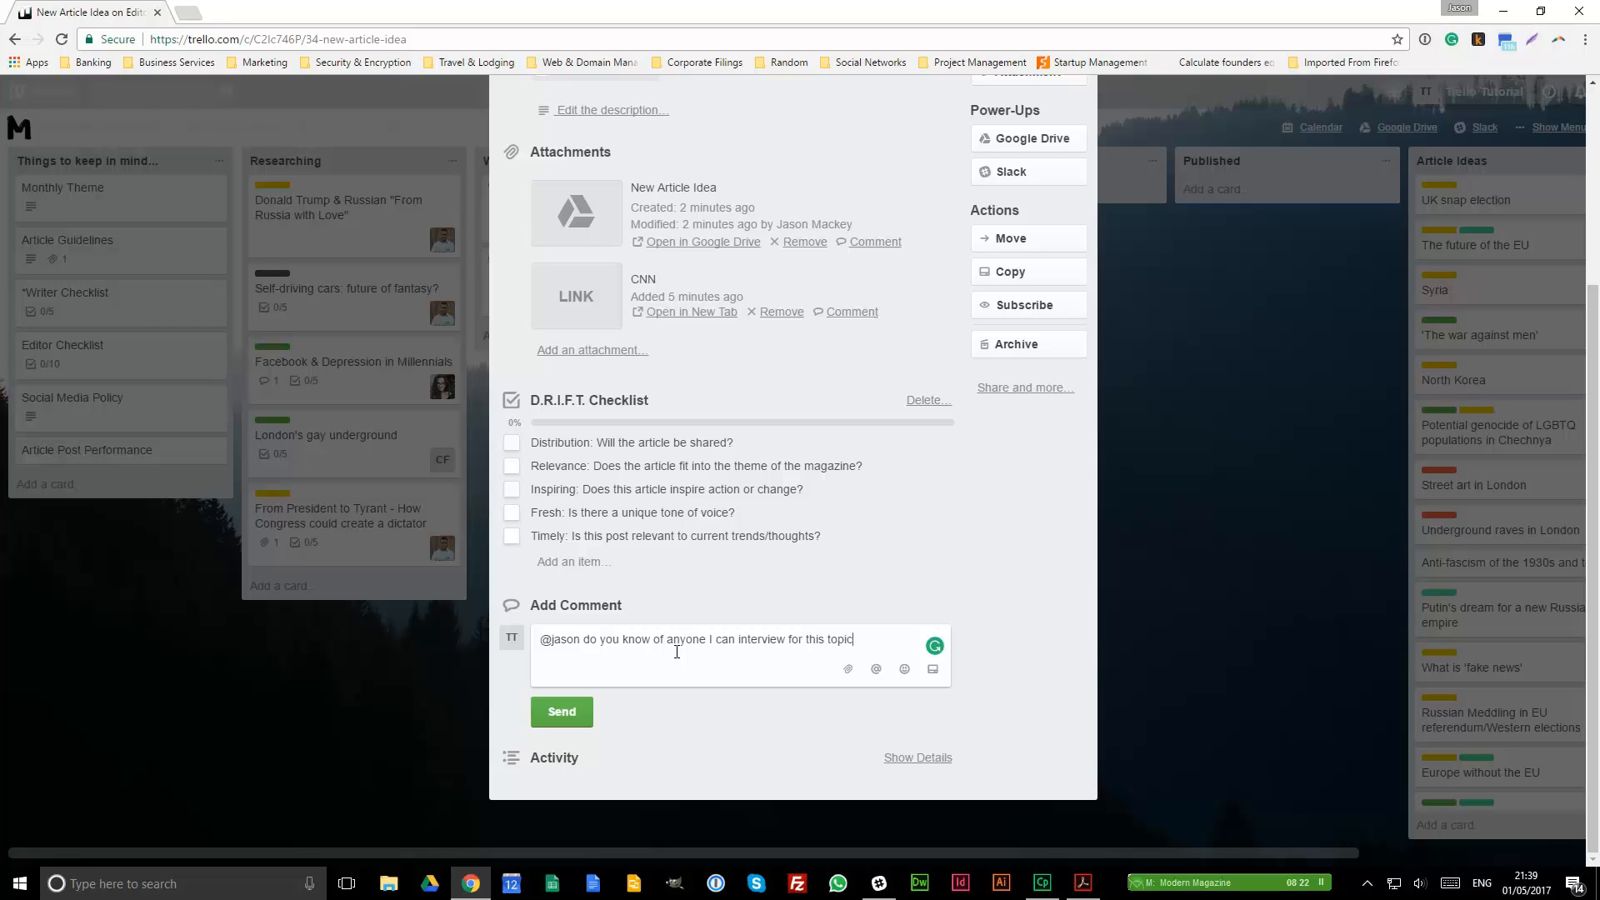
text(?)
key(Return)
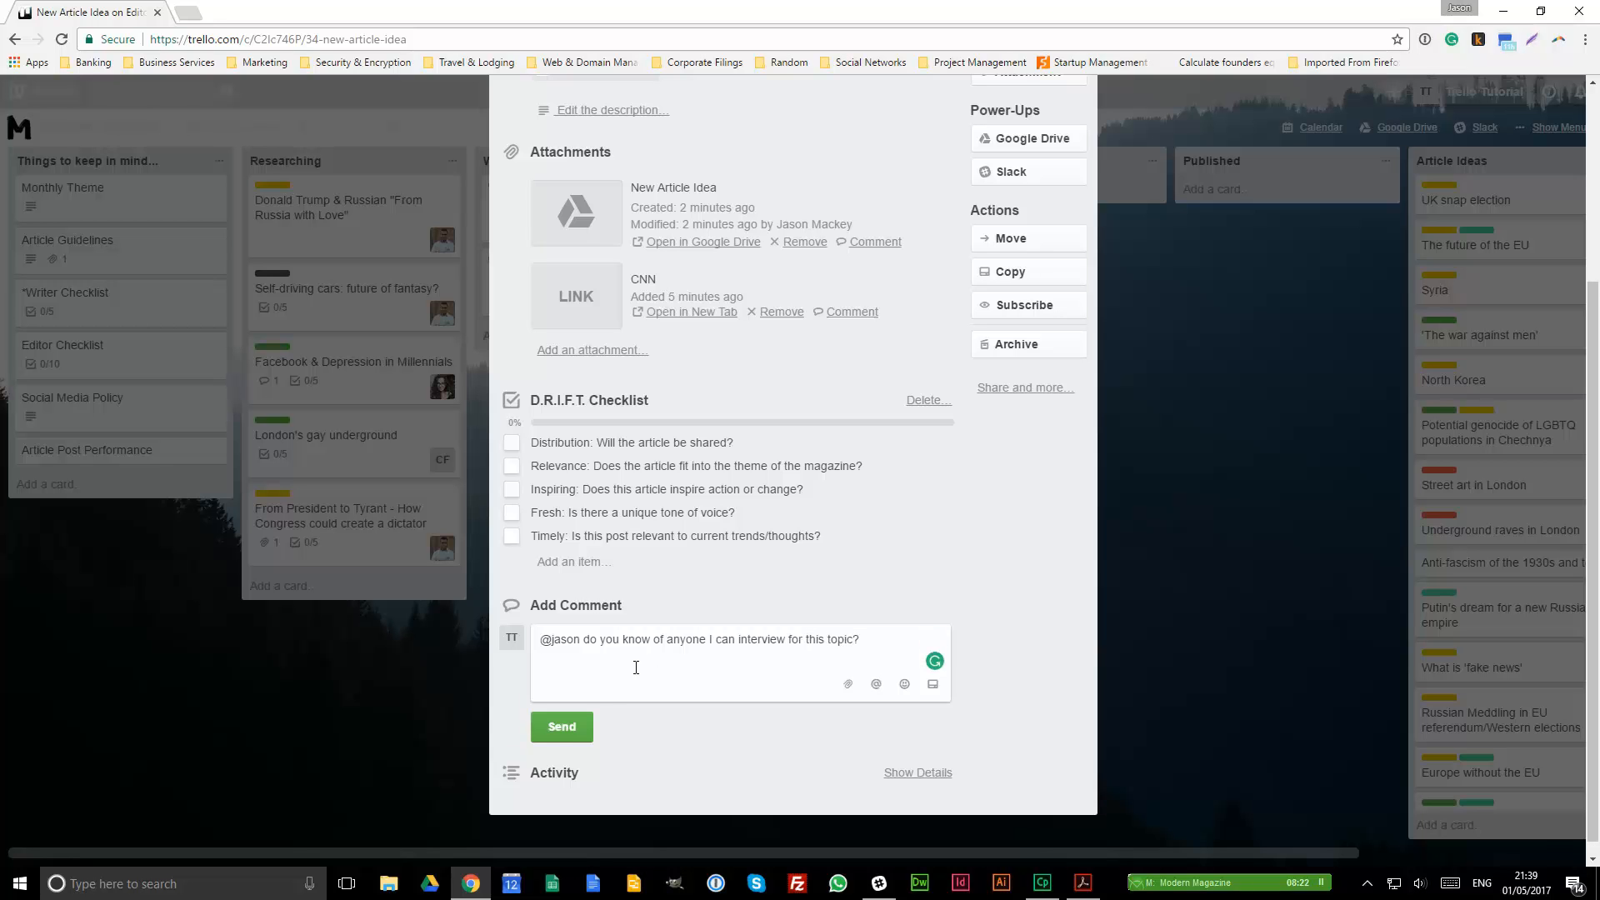
click(559, 727)
scroll(613, 683, down, 1)
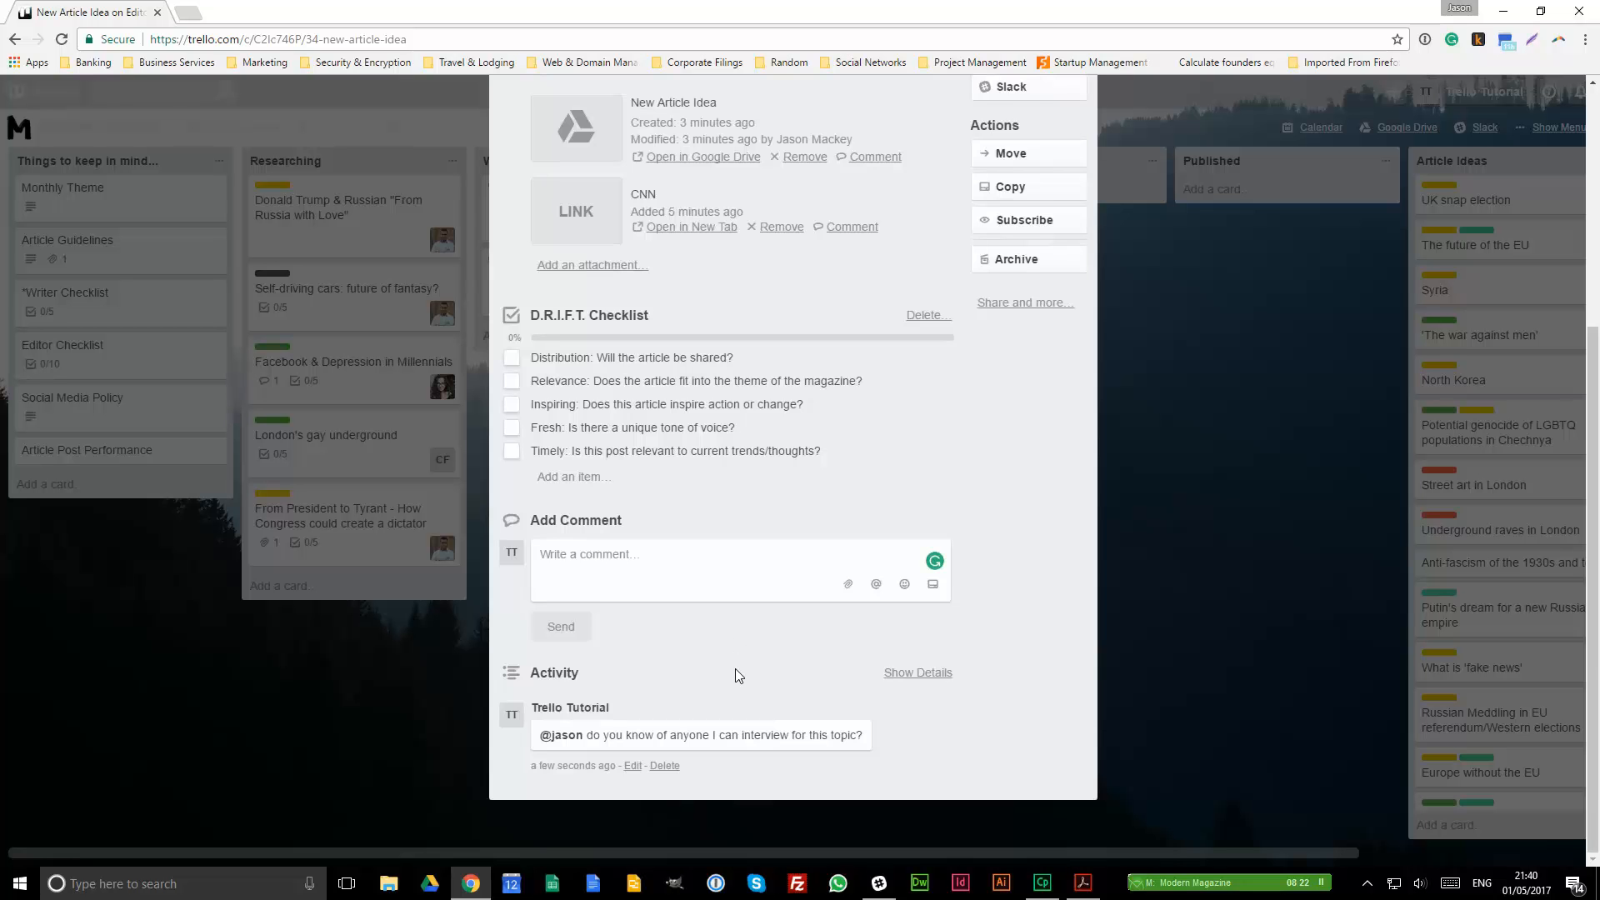
Step: Close the New Article Idea card and move it from Writing to the Editing & Graphics list
scroll(735, 669, up, 5)
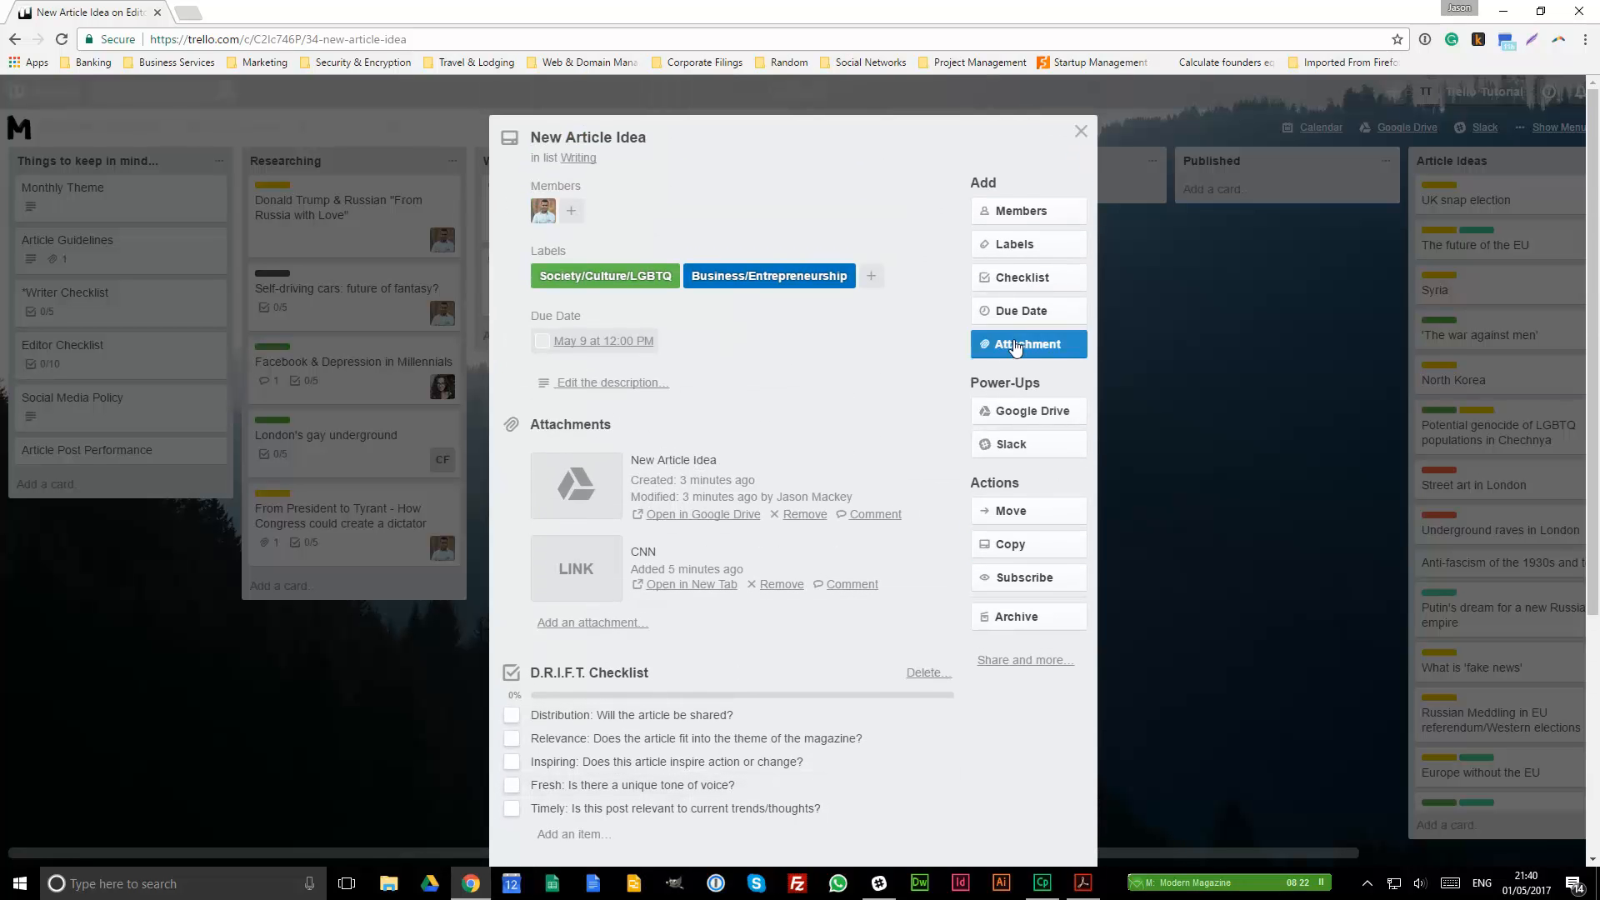
click(1081, 132)
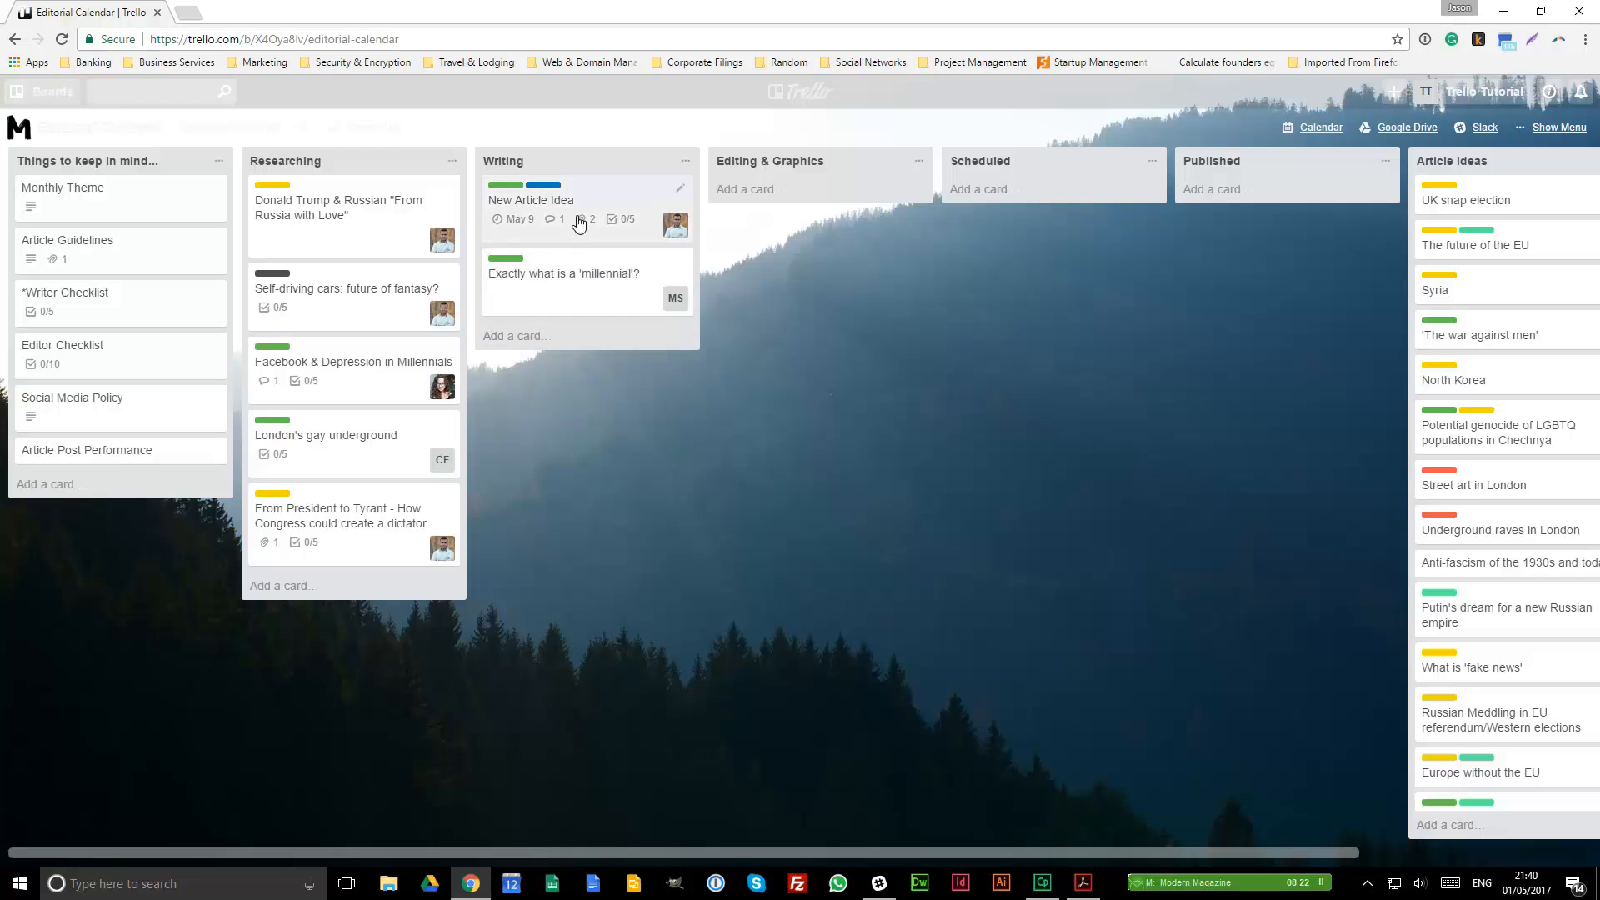
drag(572, 235, 802, 232)
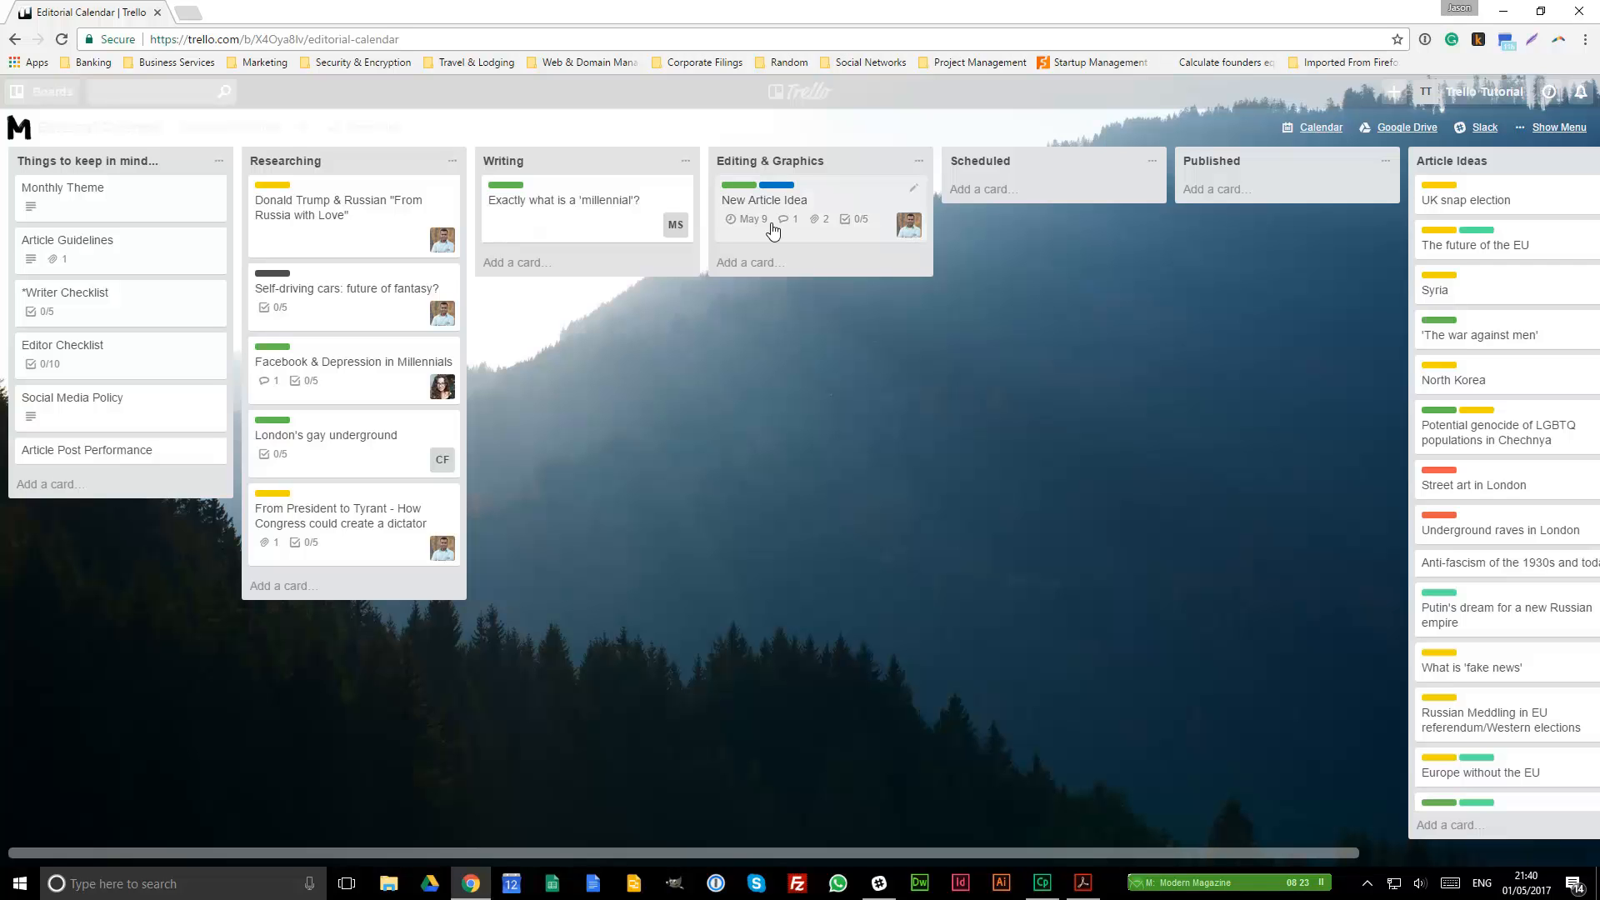
Step: Assign the tutorial account (TT) from the board's team members to the New Article Idea card in Editing & Graphics
click(1557, 127)
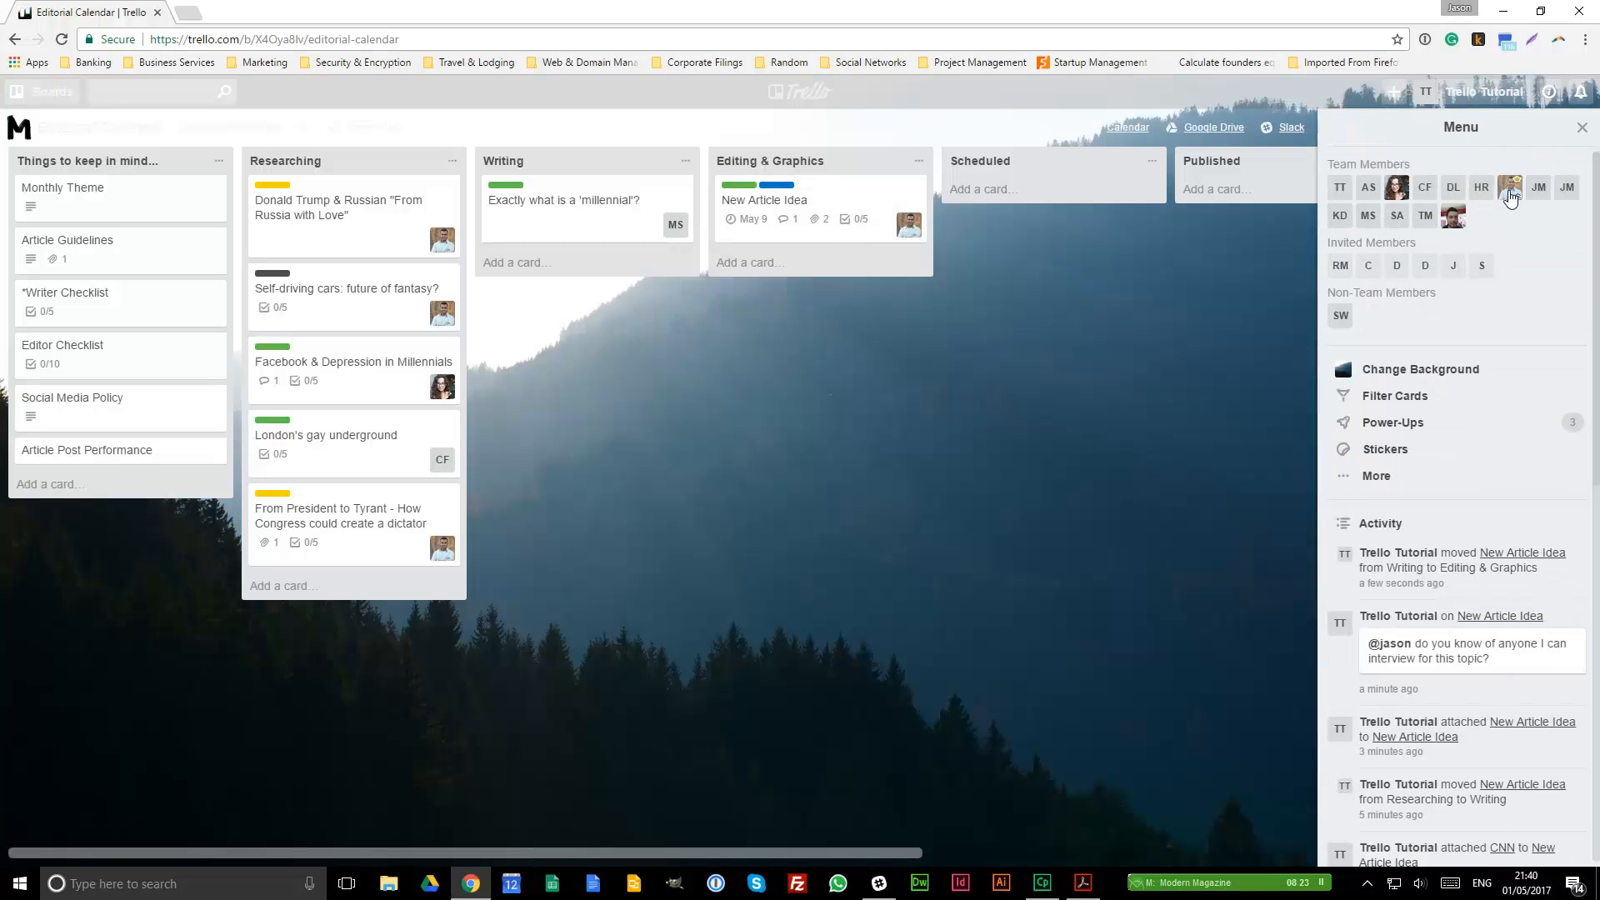
click(1510, 192)
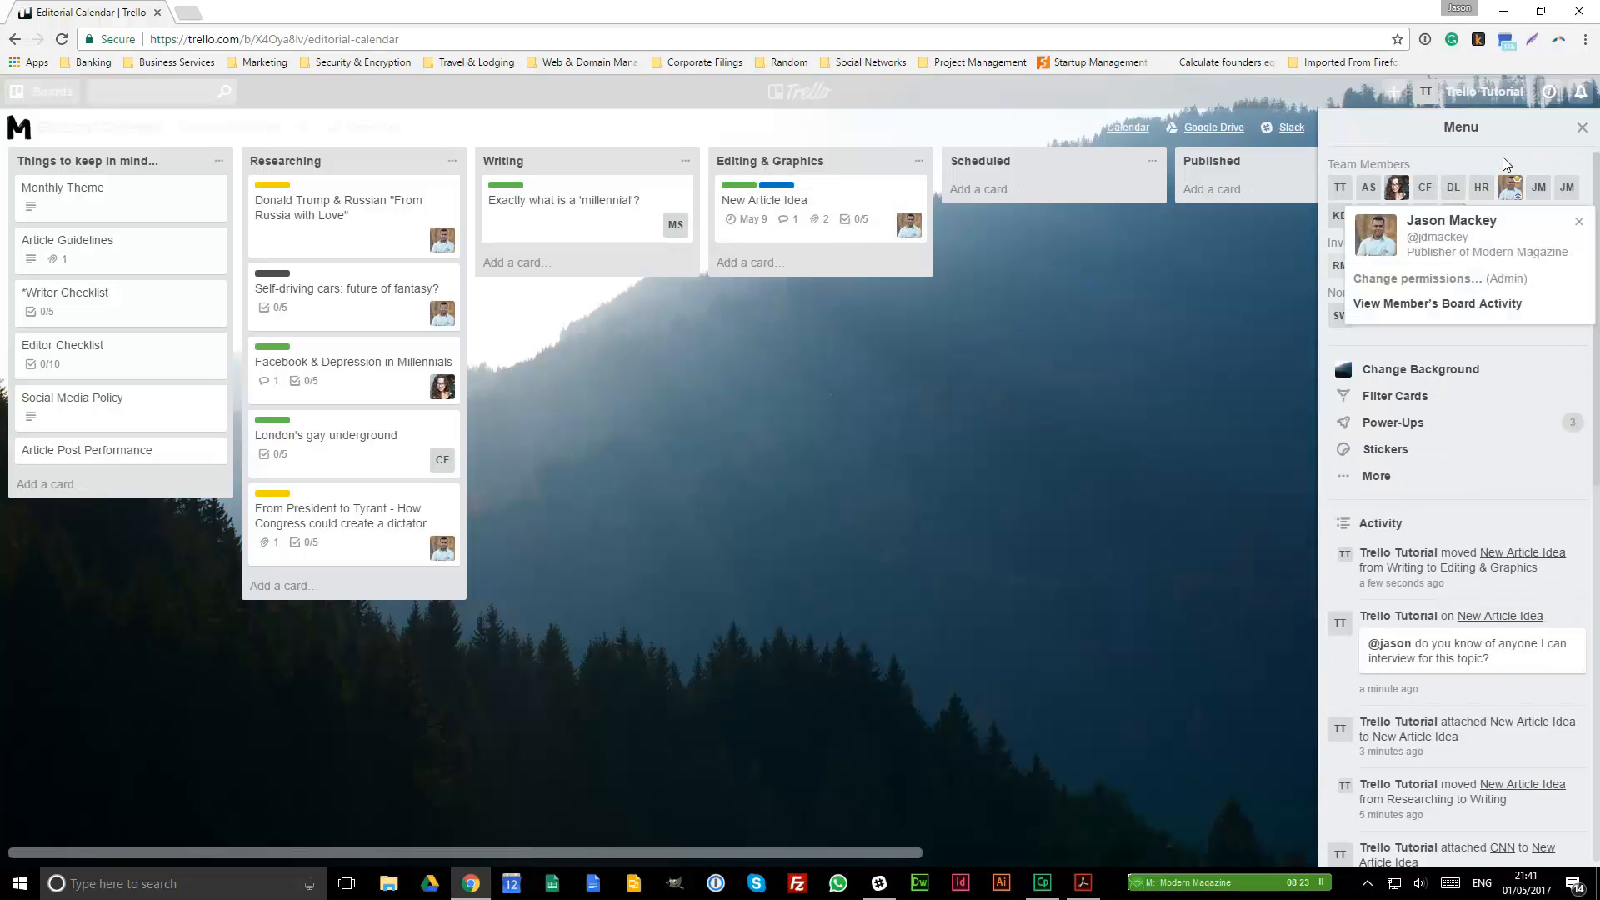
click(1507, 163)
drag(1331, 191, 858, 229)
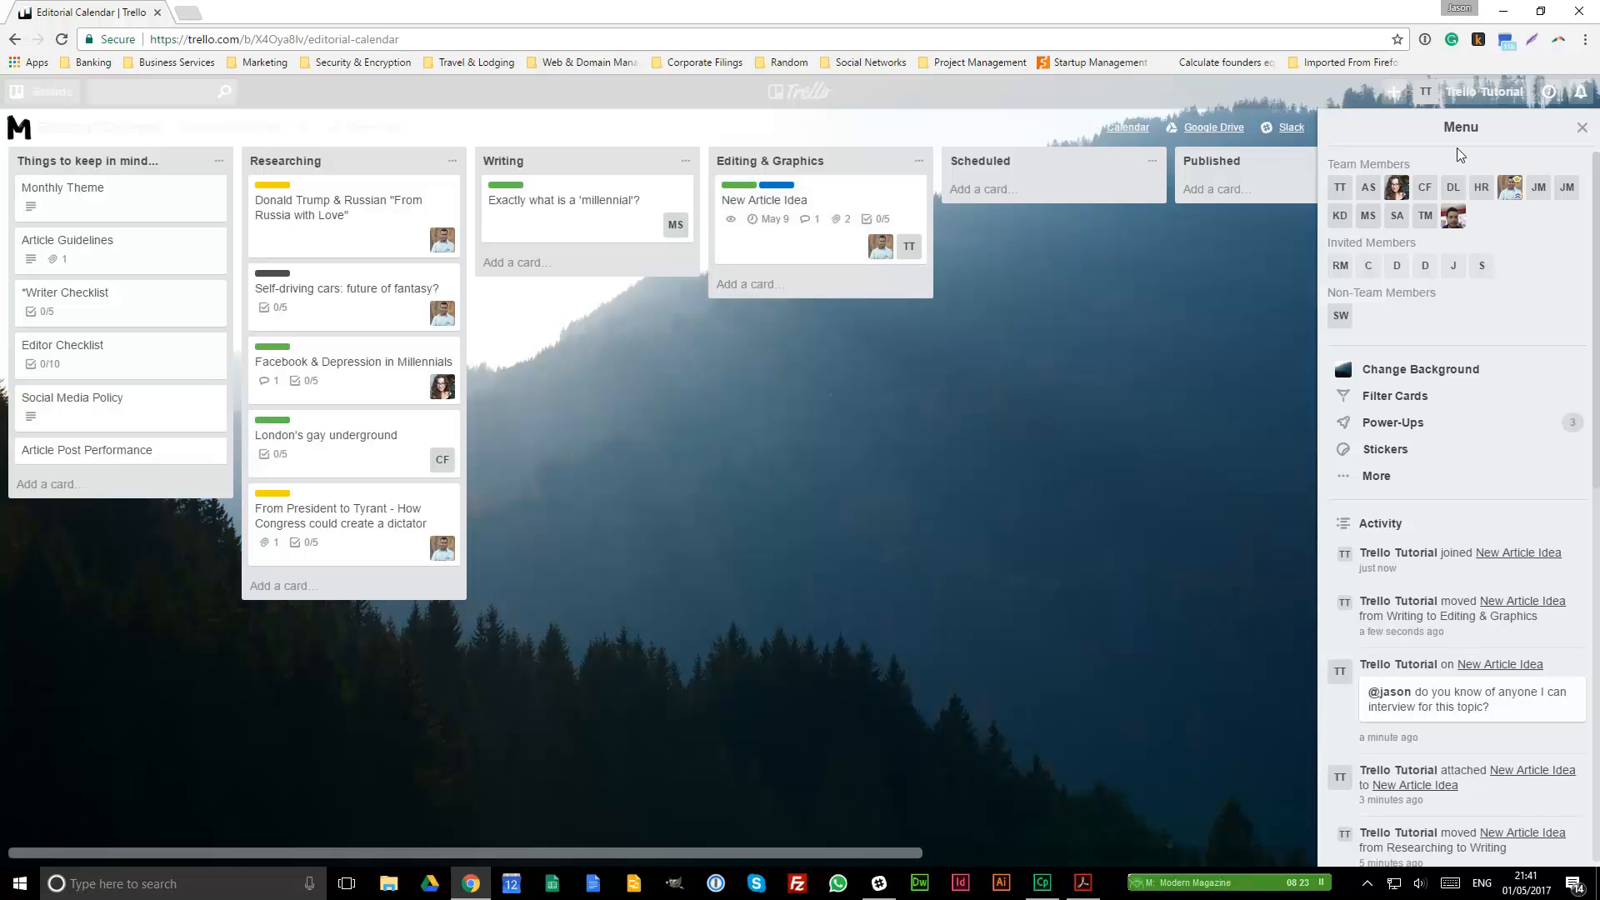
click(1581, 129)
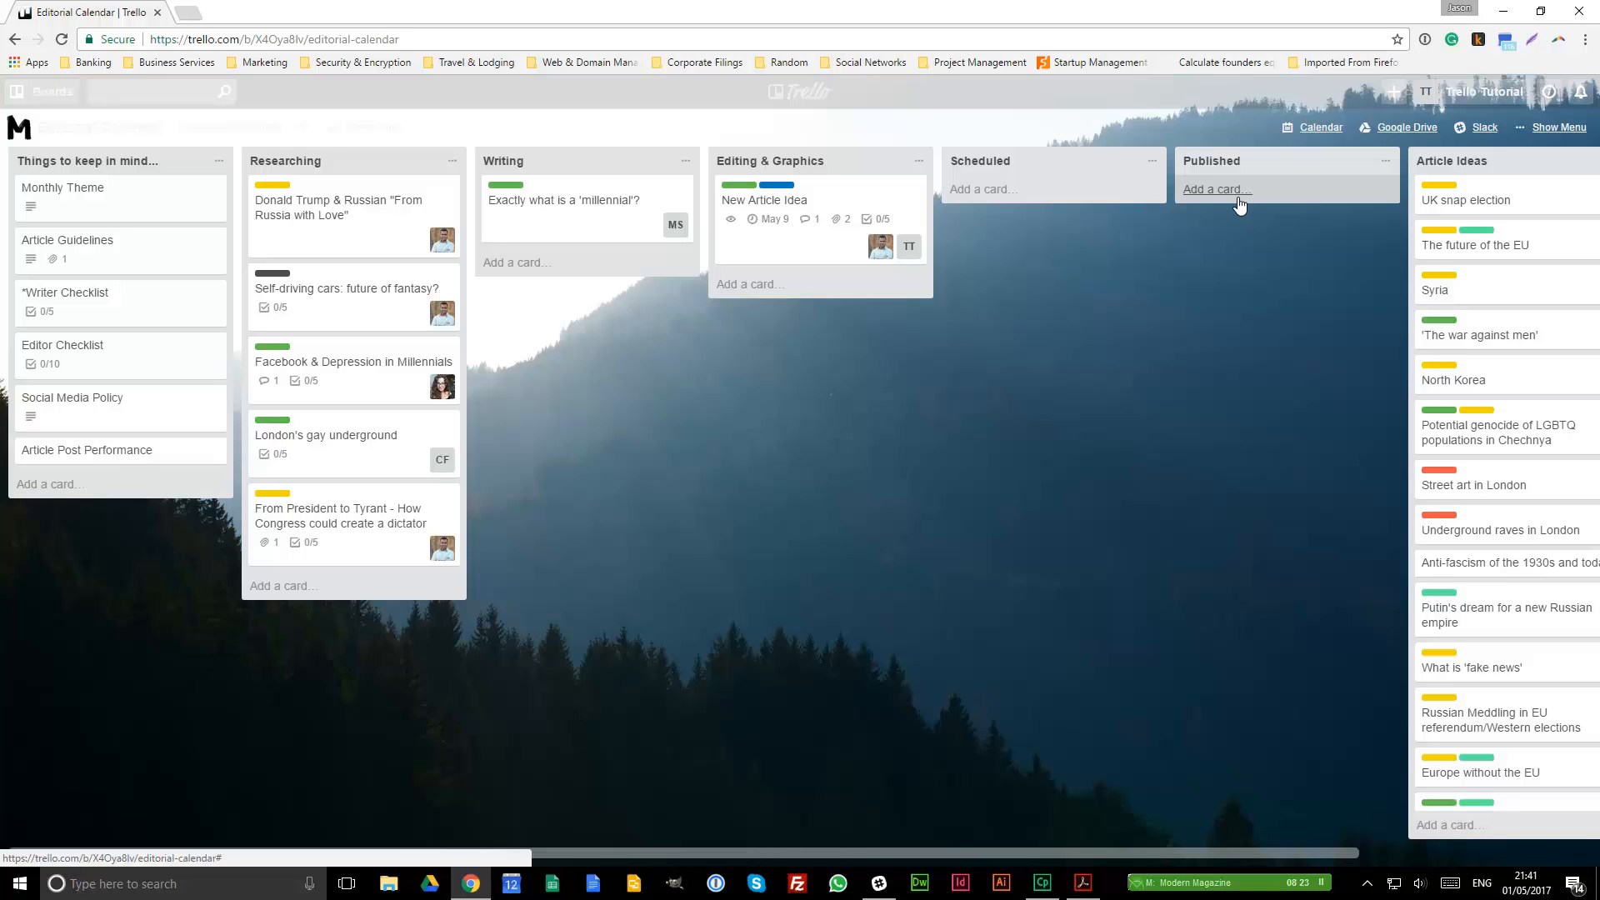
Step: Move the New Article Idea card to the Published list, view its attachment options, and close the card
drag(875, 217, 1287, 218)
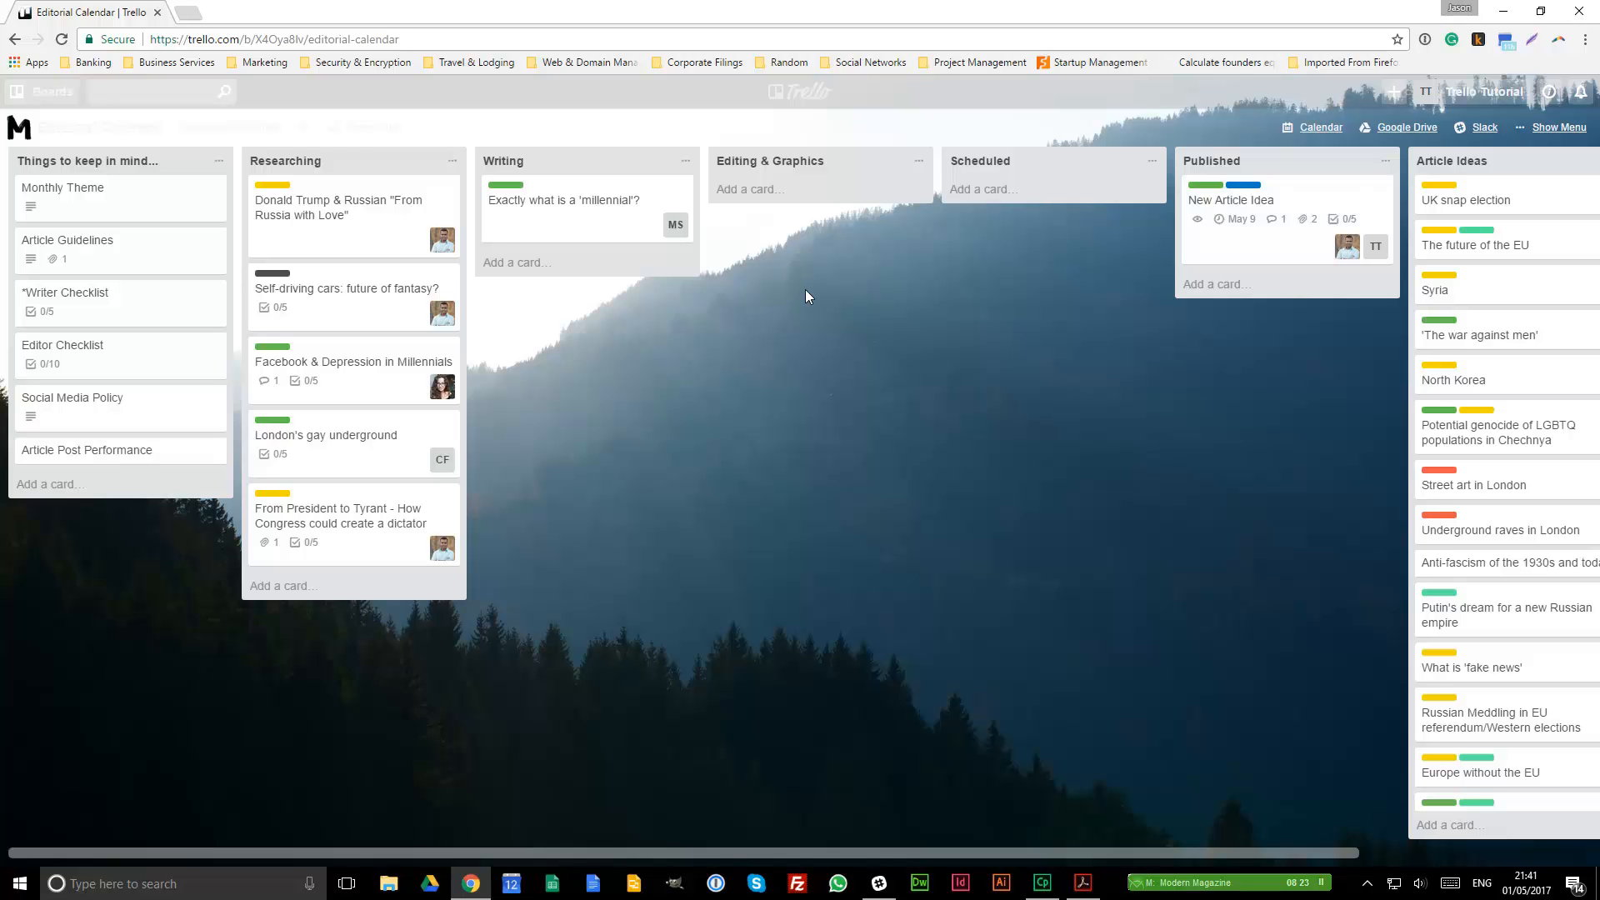
click(1261, 243)
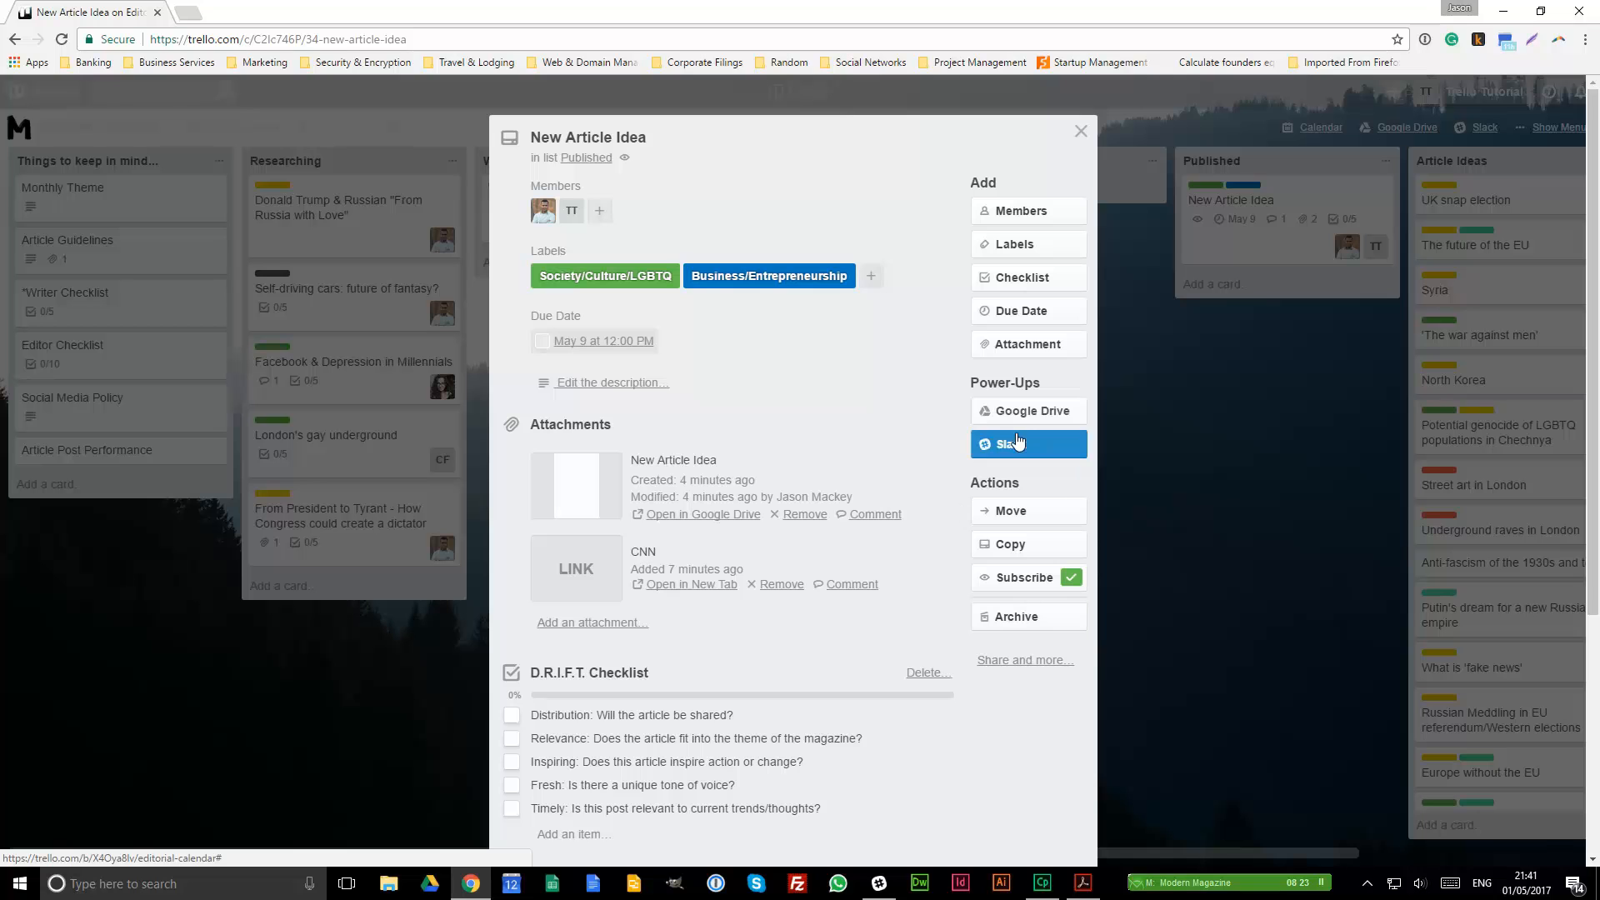
click(1020, 345)
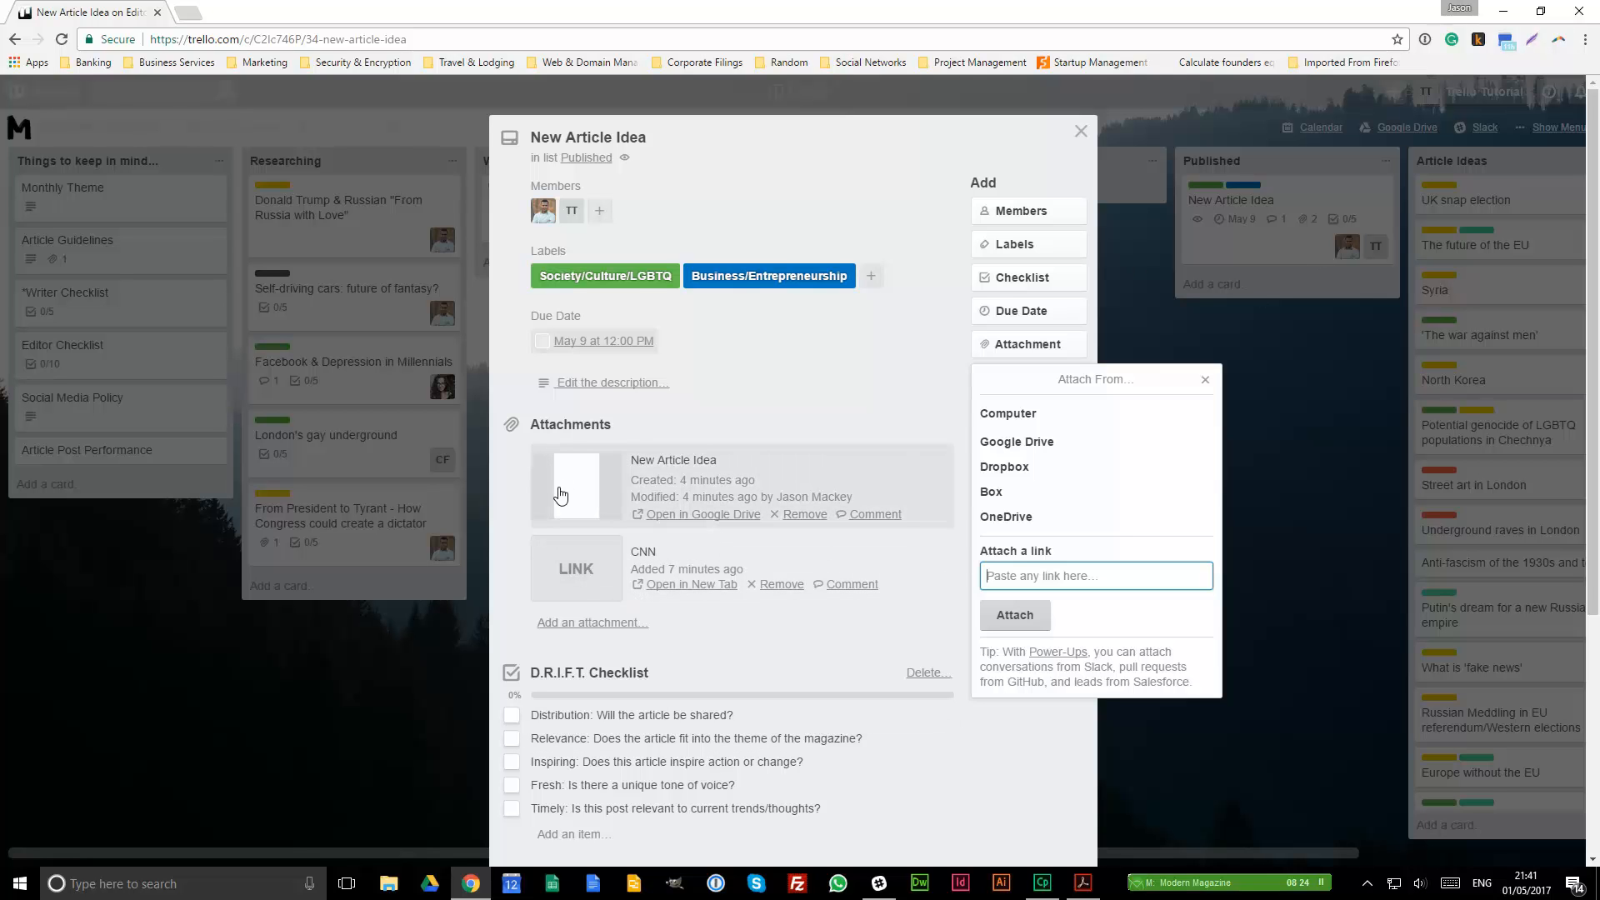
click(1205, 382)
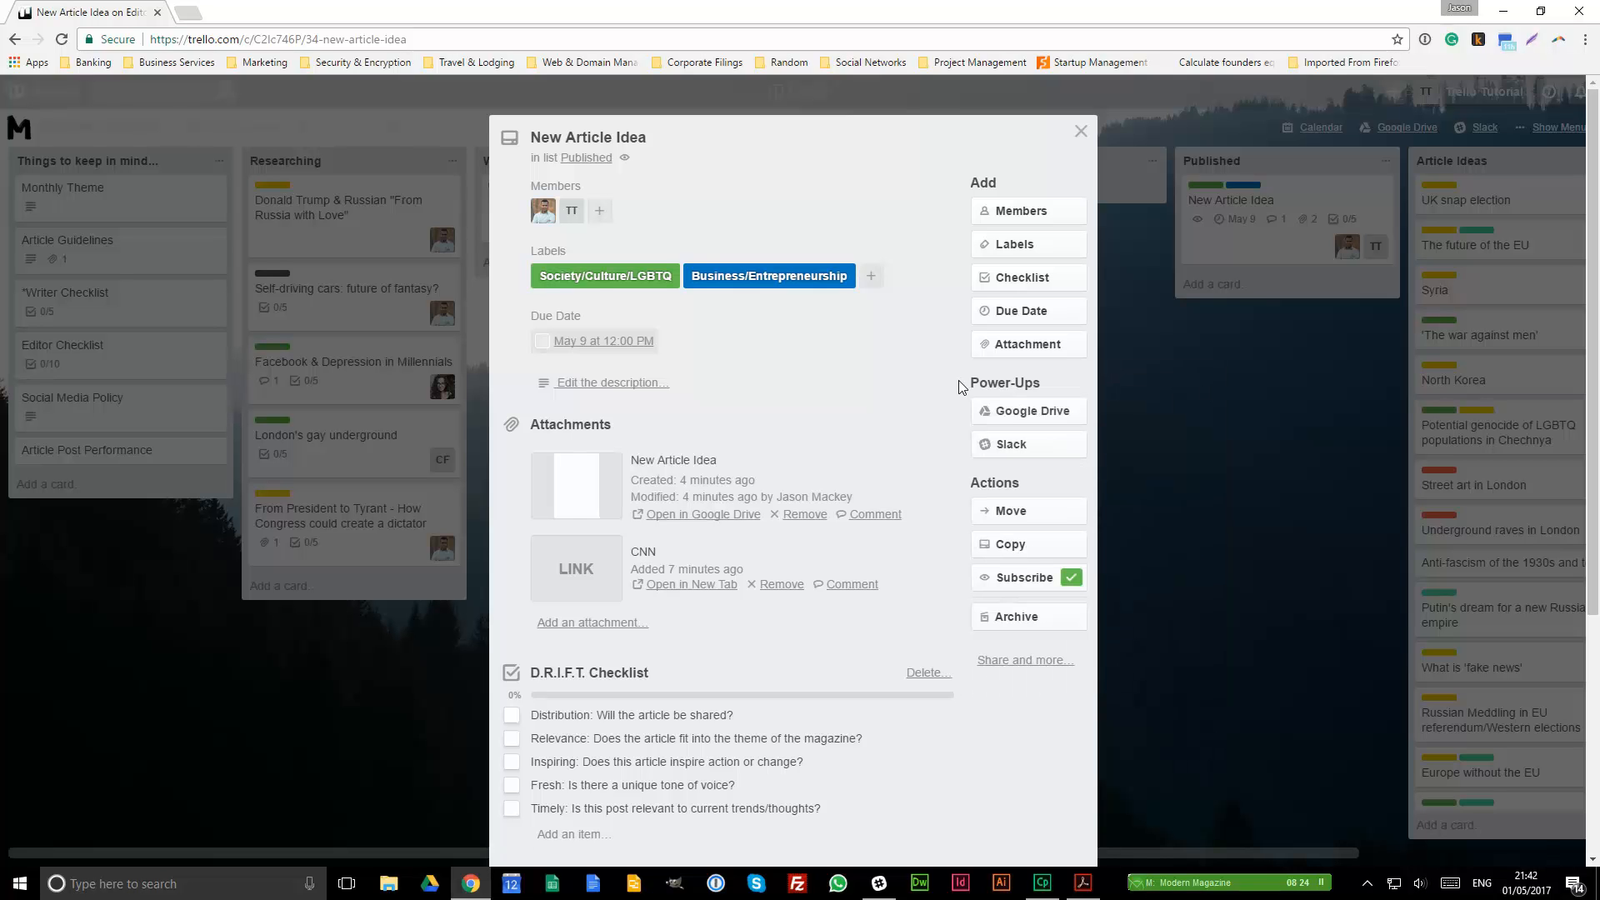
click(1081, 133)
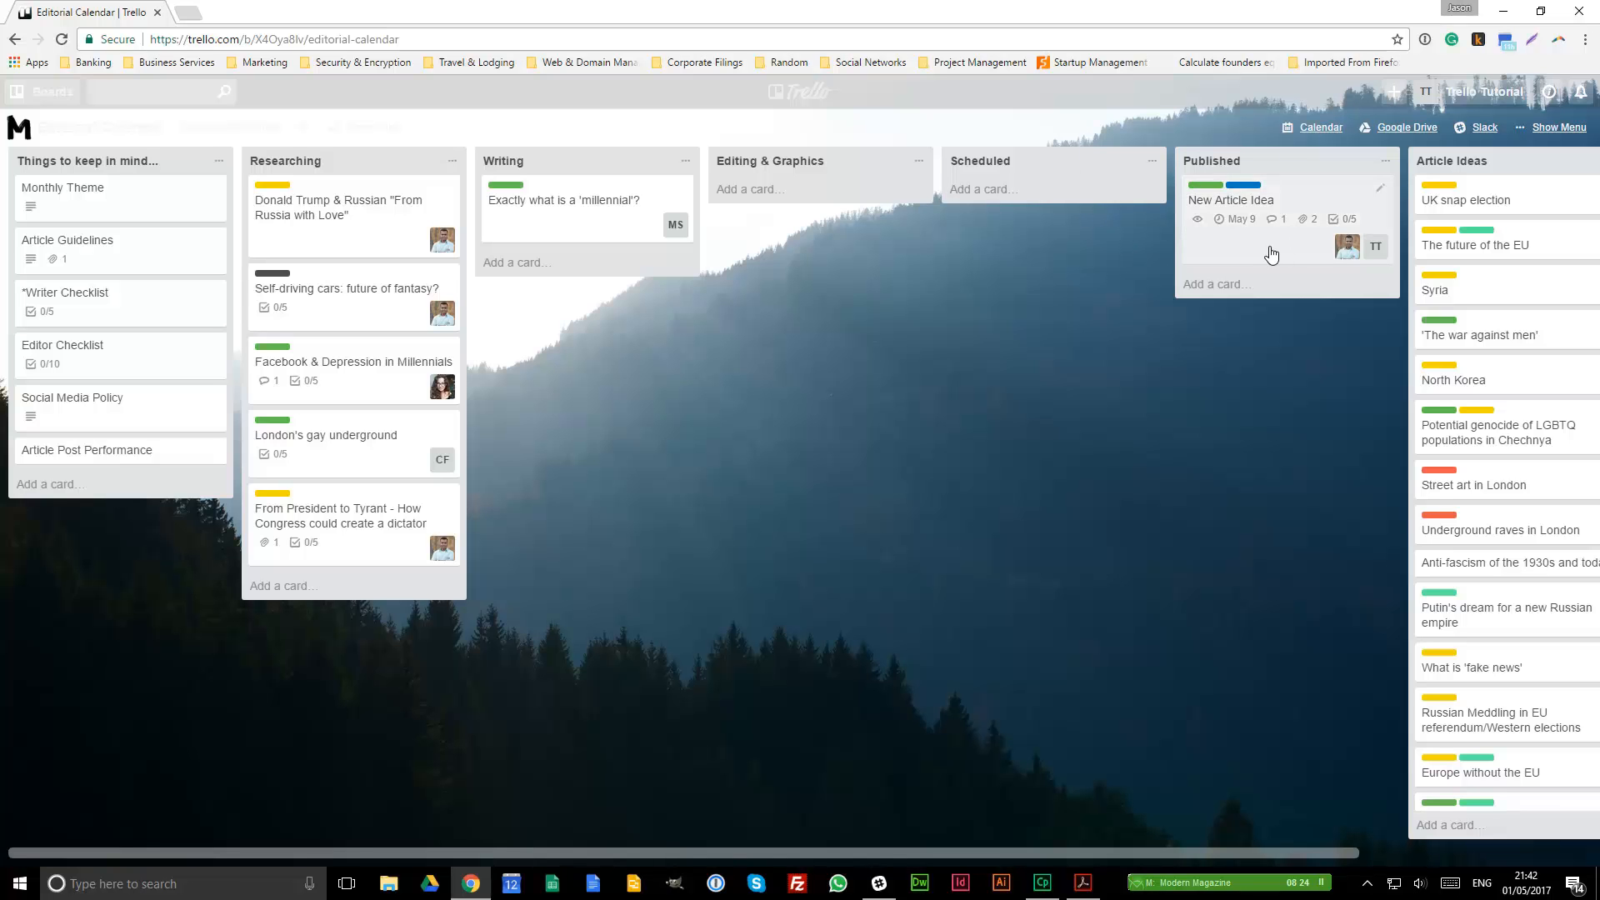